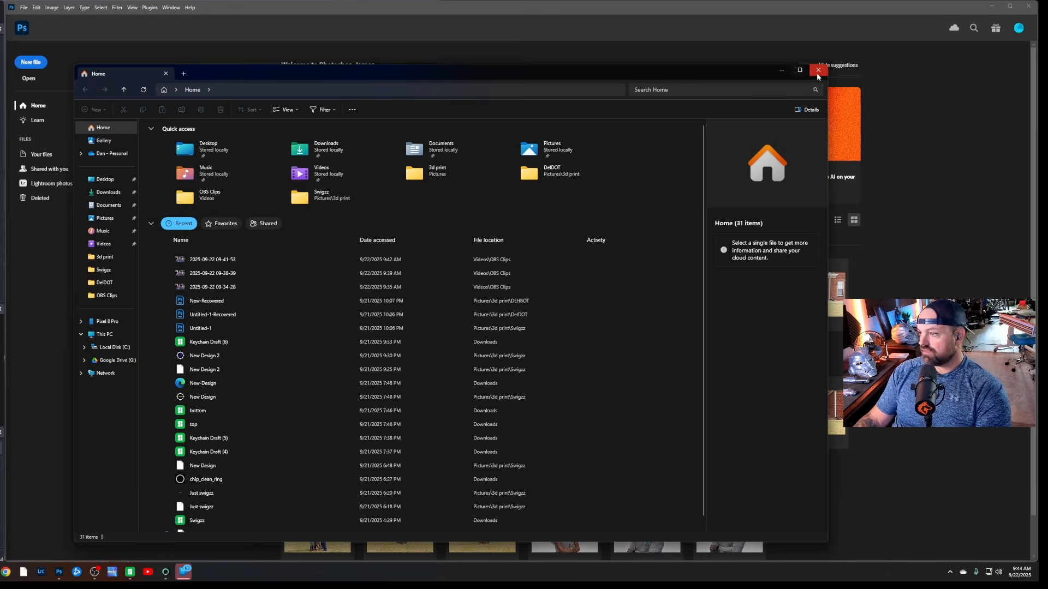
# Close the file browser window and create a new 2500 × 2000 pixel document at 300 pixels/inch with a white background
pyautogui.click(818, 70)
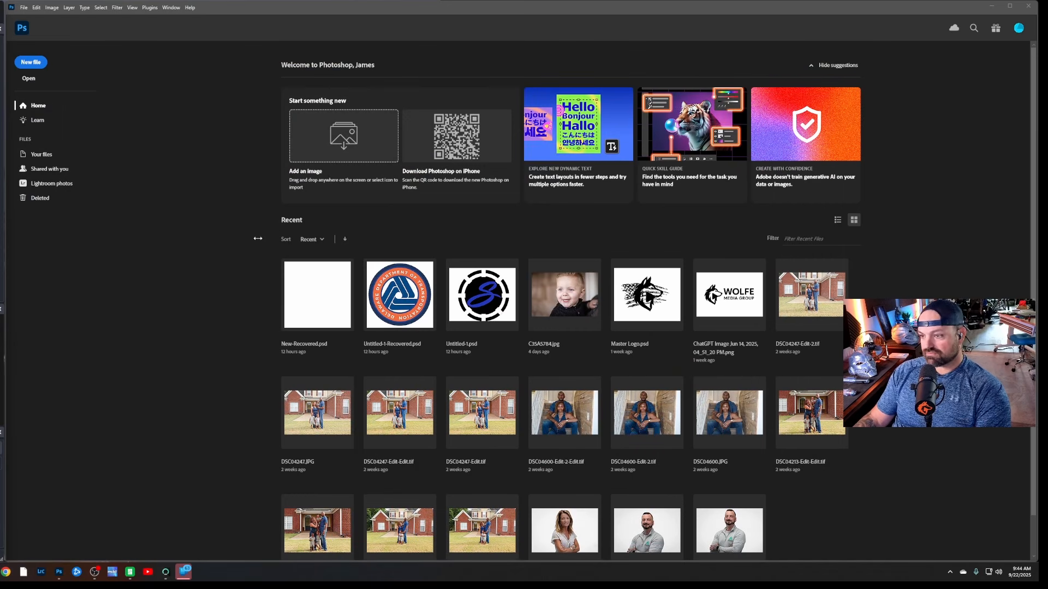
pyautogui.click(35, 64)
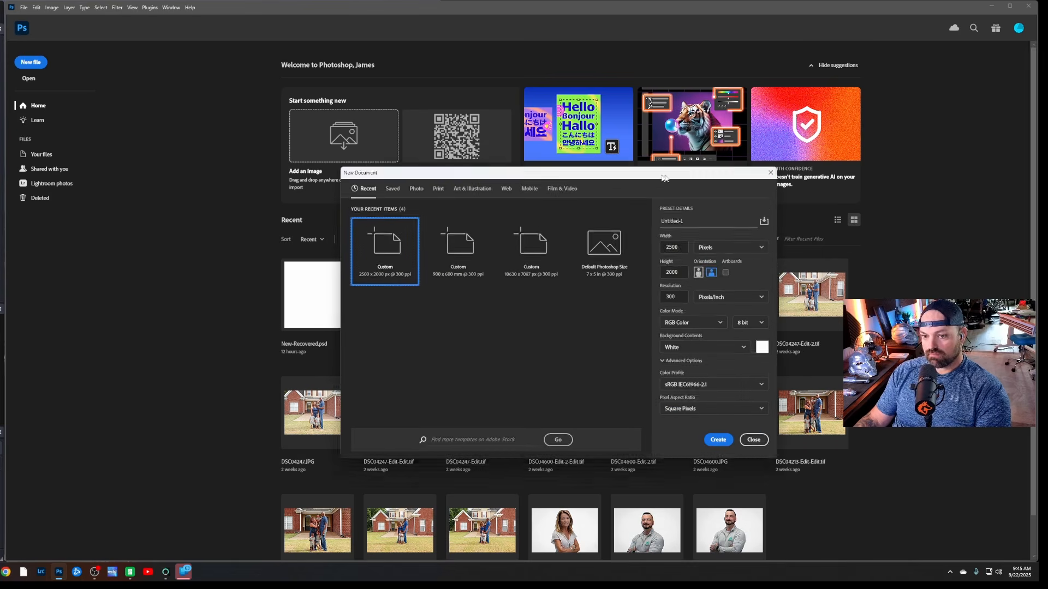
pyautogui.click(717, 424)
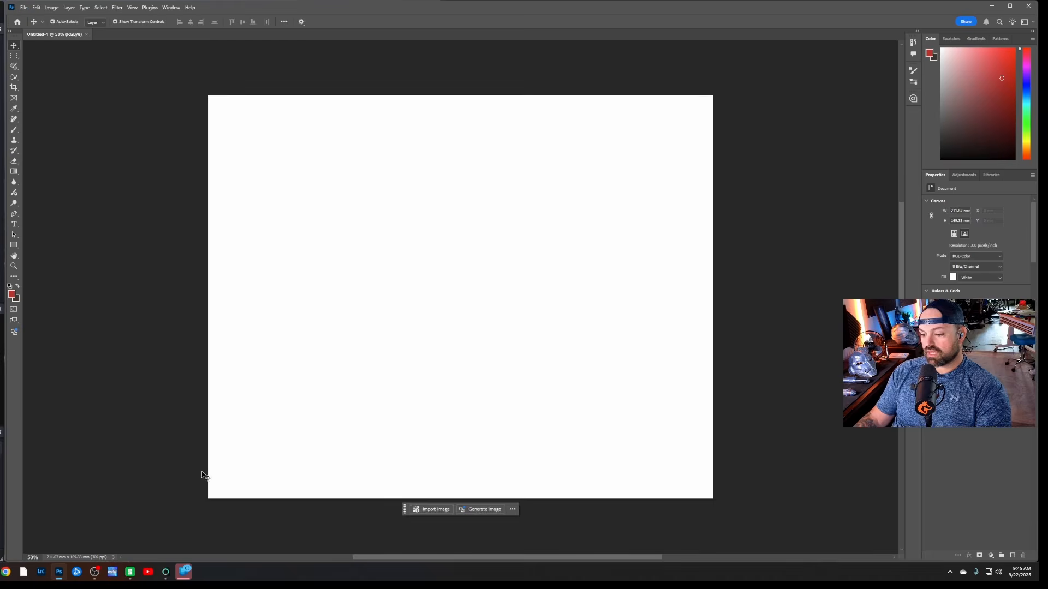
# Switch to File Explorer, open the Wolfe Media Website folder in Pictures and preview the Black Head image
pyautogui.press('super+e')
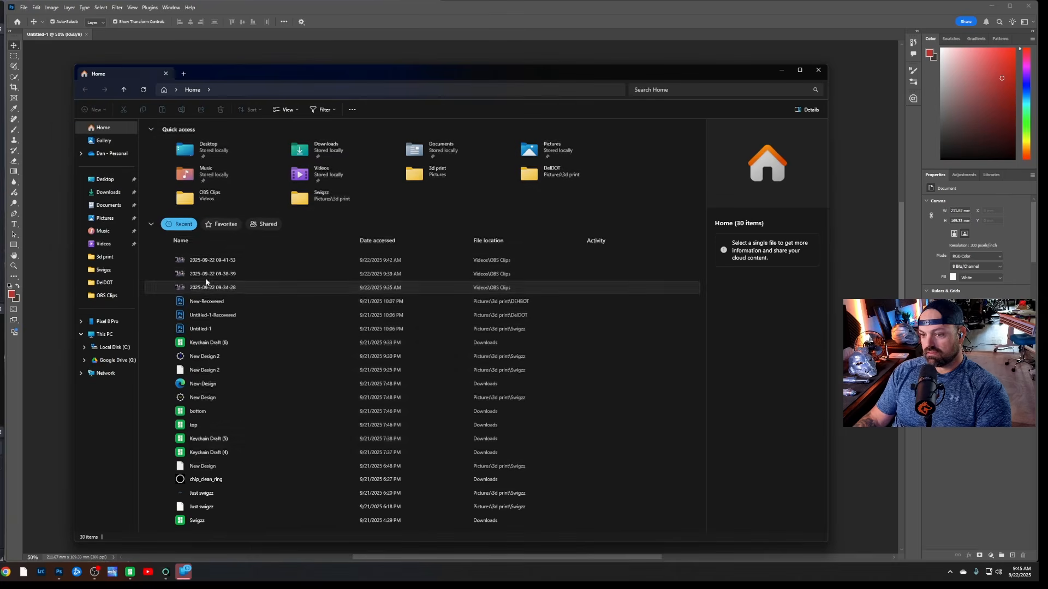
pyautogui.click(105, 218)
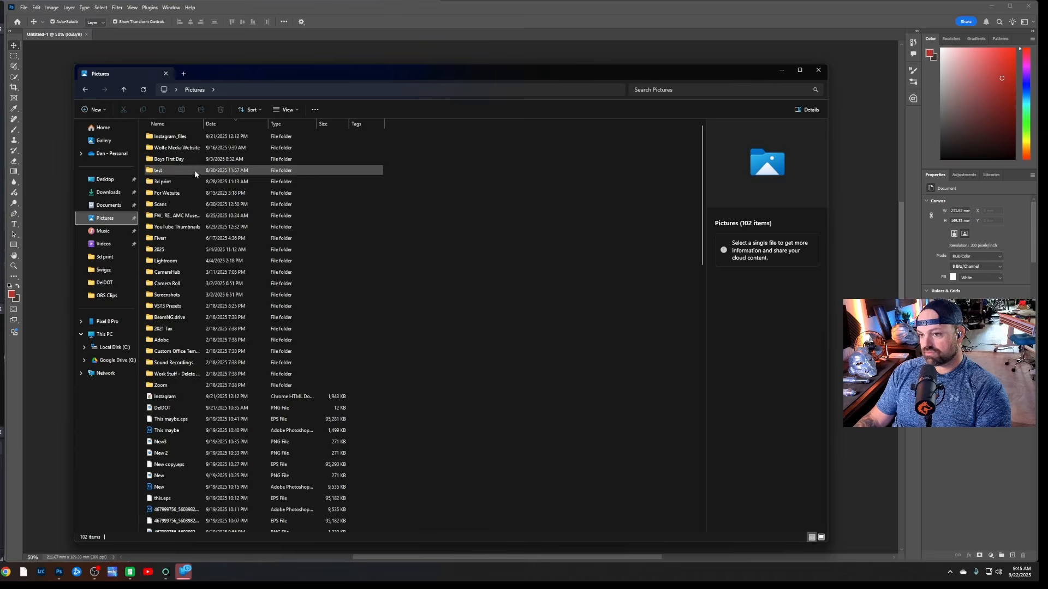
pyautogui.doubleClick(184, 148)
pyautogui.click(208, 161)
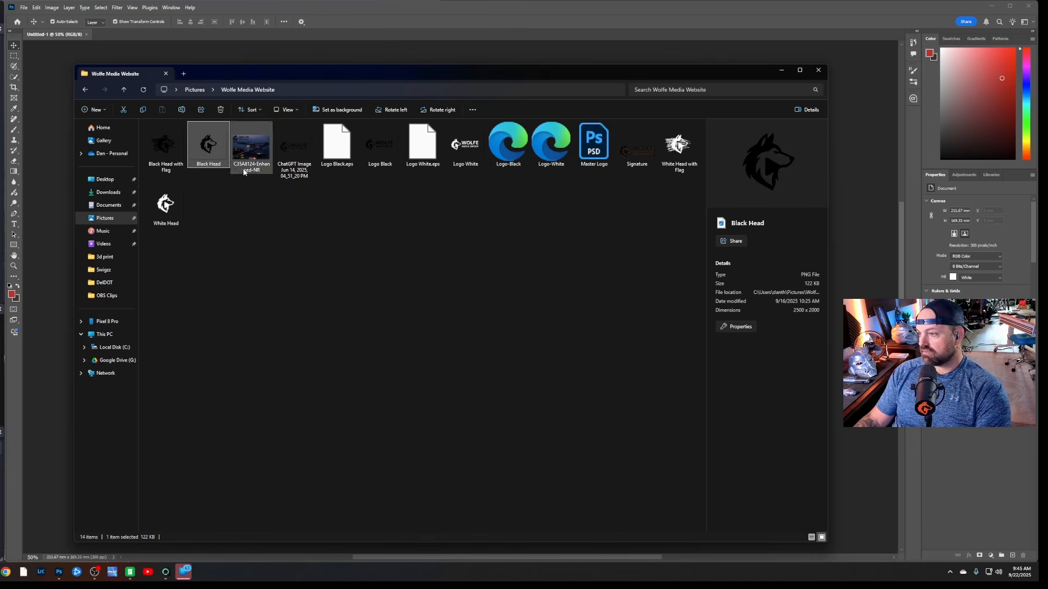
pyautogui.doubleClick(215, 152)
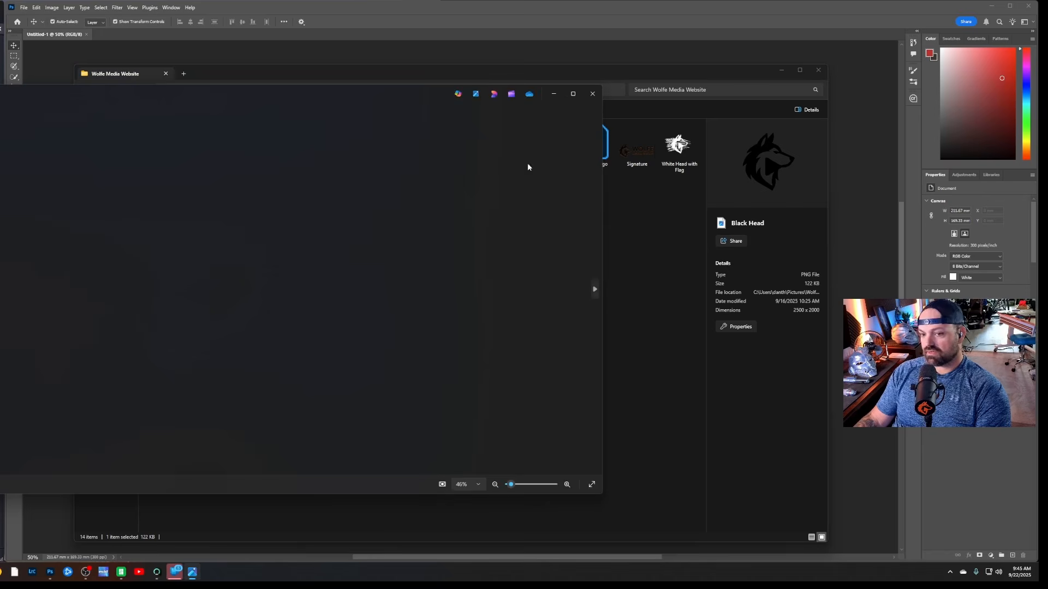
pyautogui.click(593, 93)
# Place the Black Head image from the folder onto the blank canvas at its original scale and deselect it
pyautogui.moveTo(270, 84); pyautogui.dragTo(697, 164)
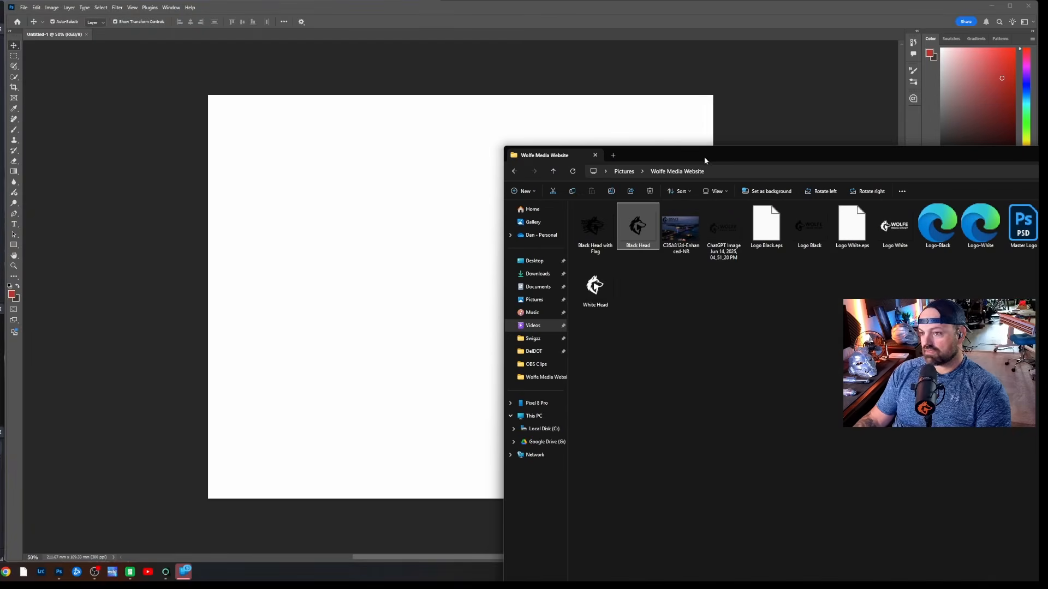
pyautogui.moveTo(636, 228); pyautogui.dragTo(422, 263)
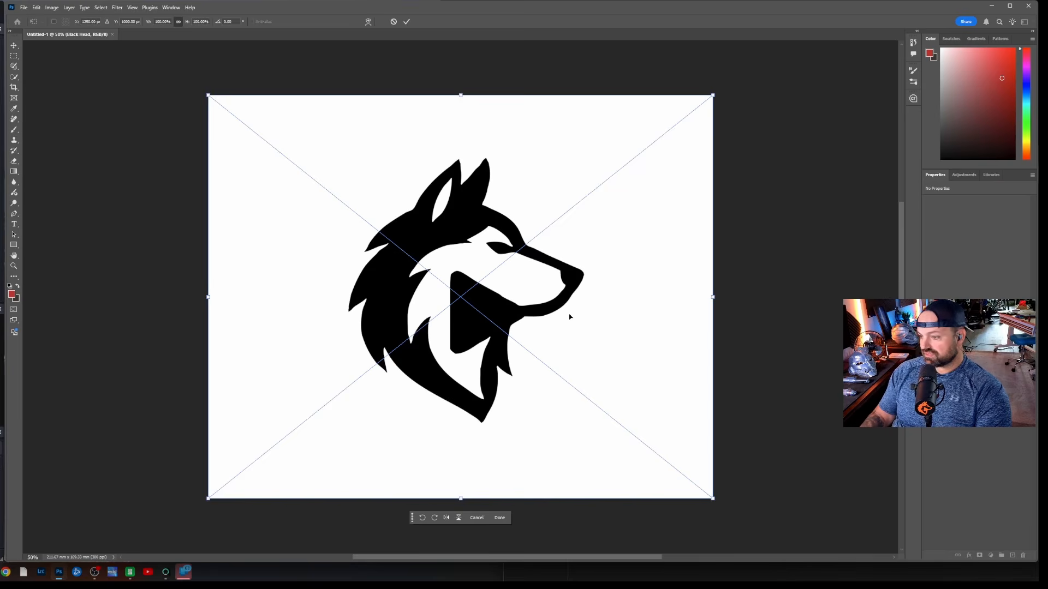
pyautogui.press('Return')
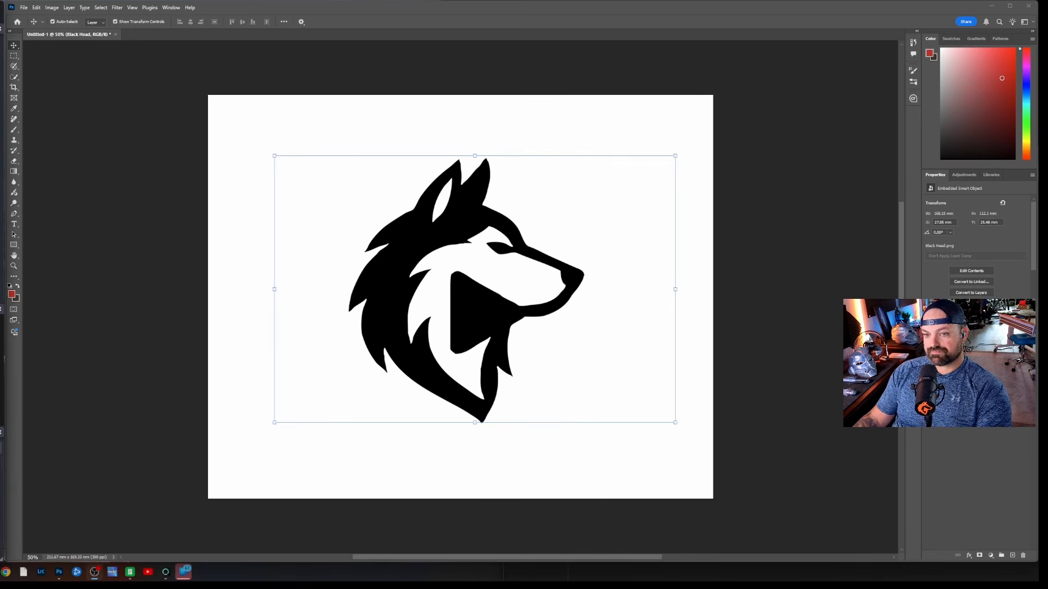
pyautogui.click(441, 411)
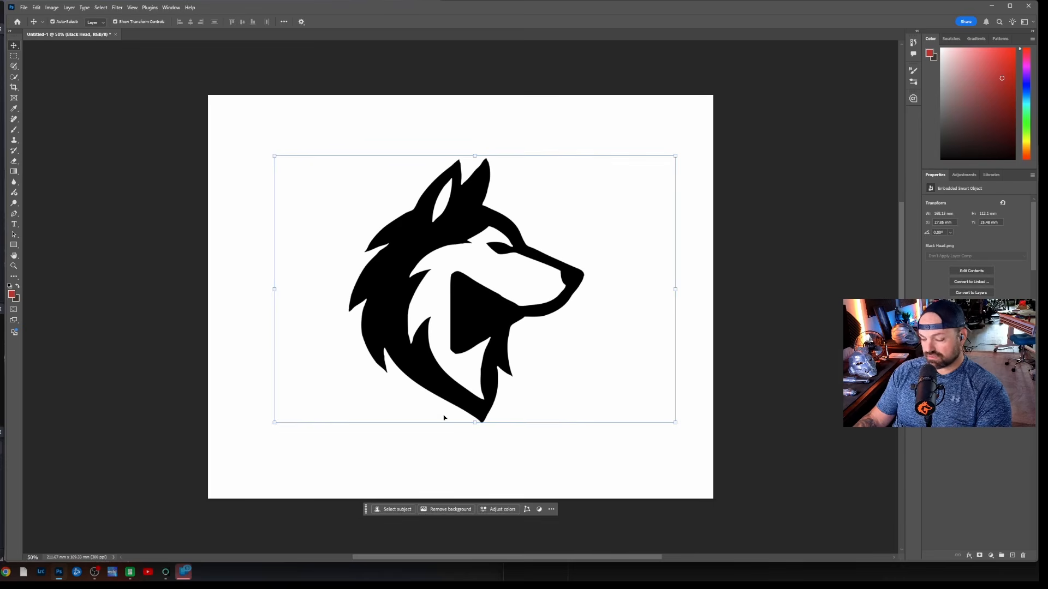
pyautogui.click(795, 371)
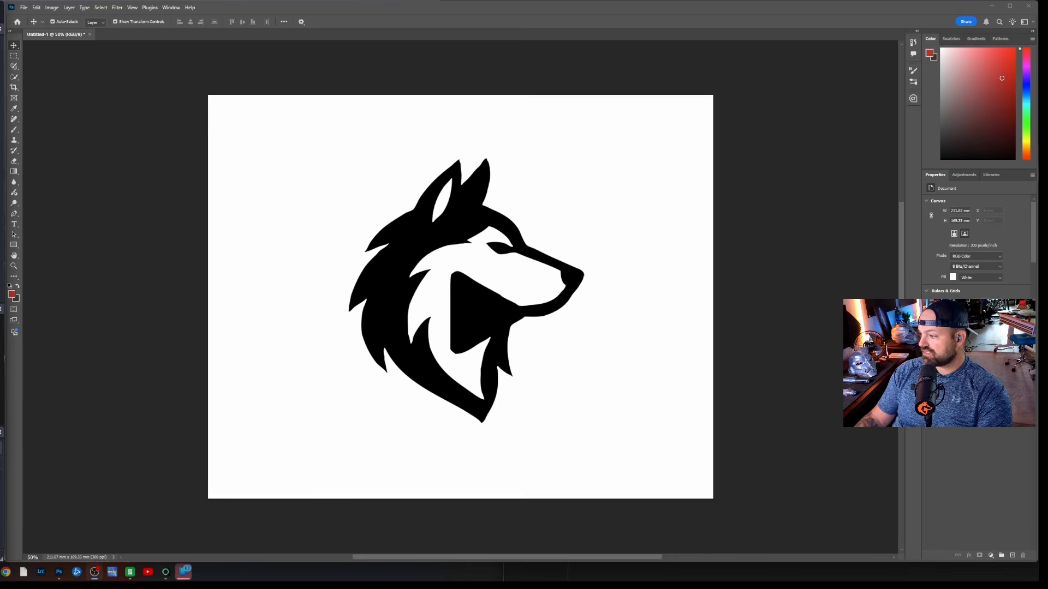
# Unlock the white background layer, try the wolf head without it, and bring the white background back
pyautogui.click(972, 397)
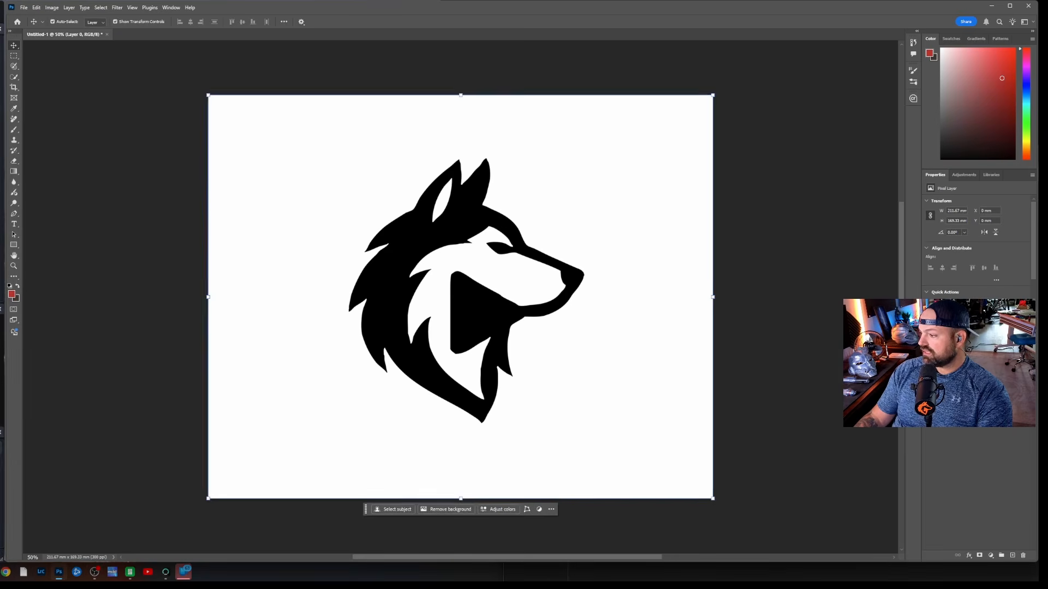
pyautogui.press('Delete')
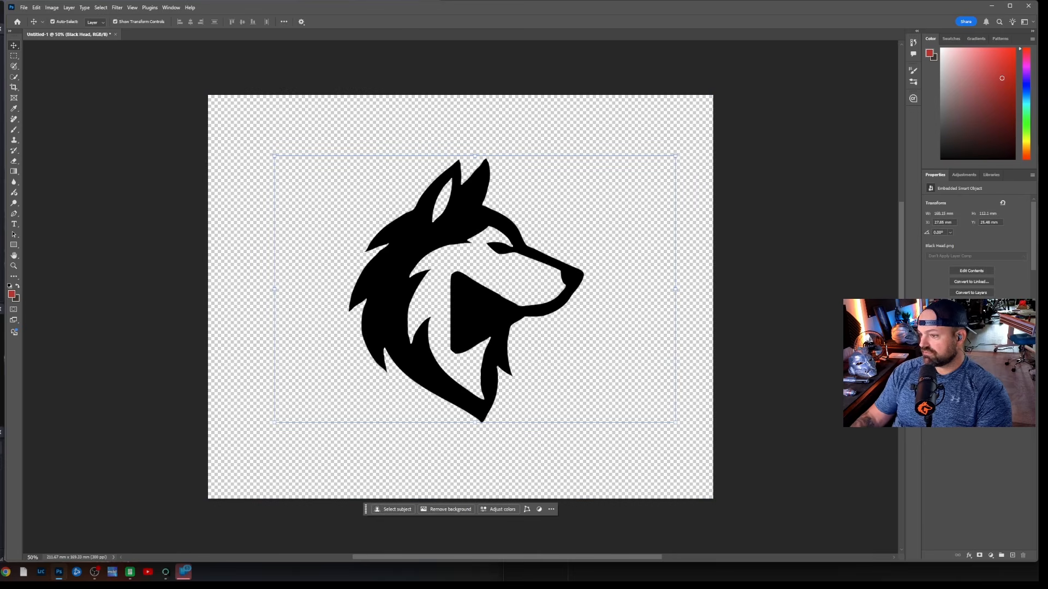
pyautogui.click(971, 412)
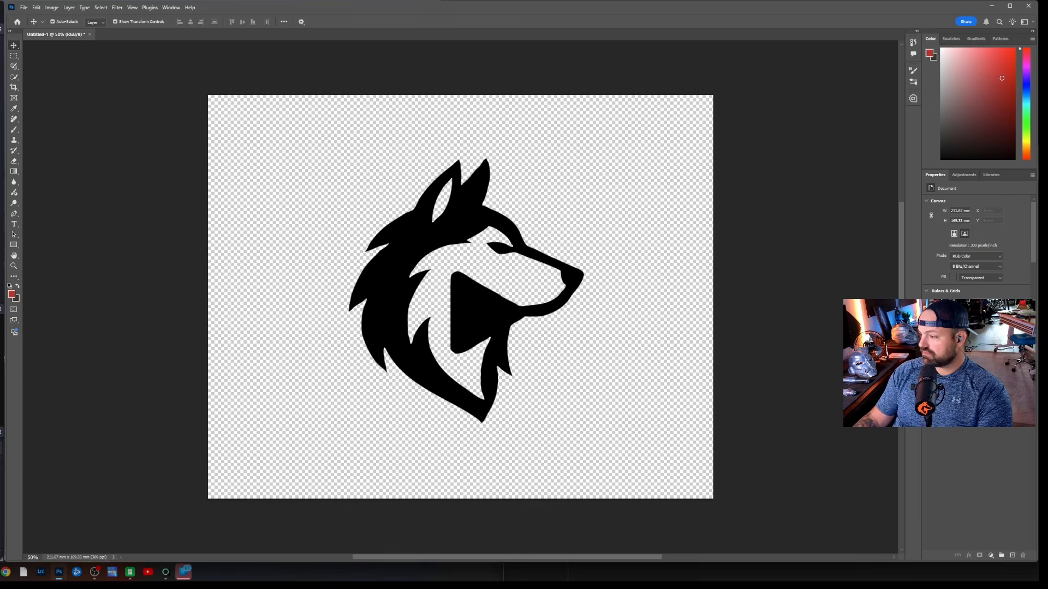
pyautogui.click(927, 410)
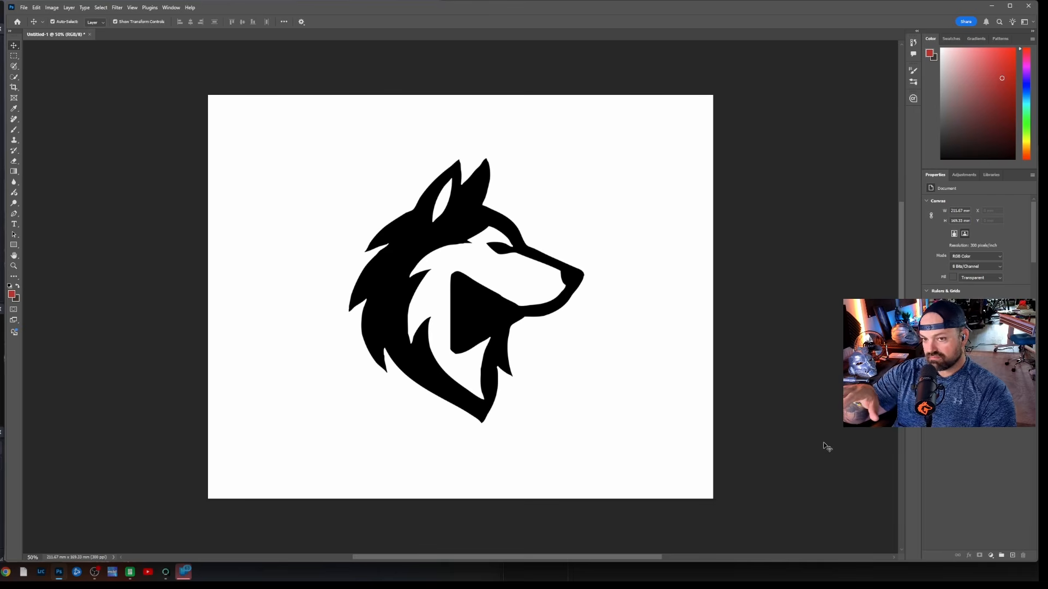
# Select the wolf head as the subject and mask the white background layer with that selection
pyautogui.click(963, 394)
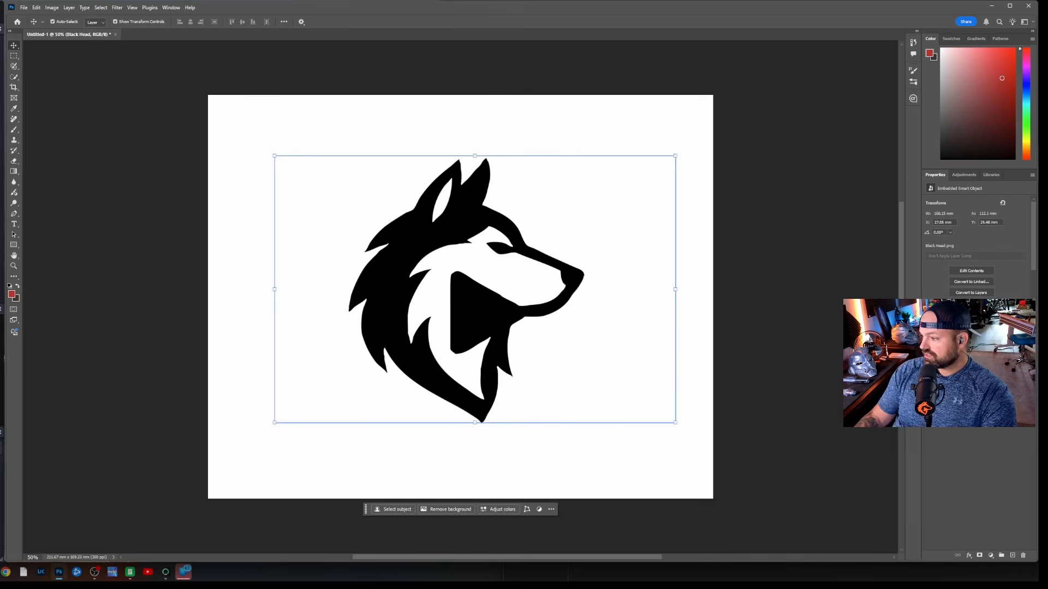
pyautogui.click(385, 509)
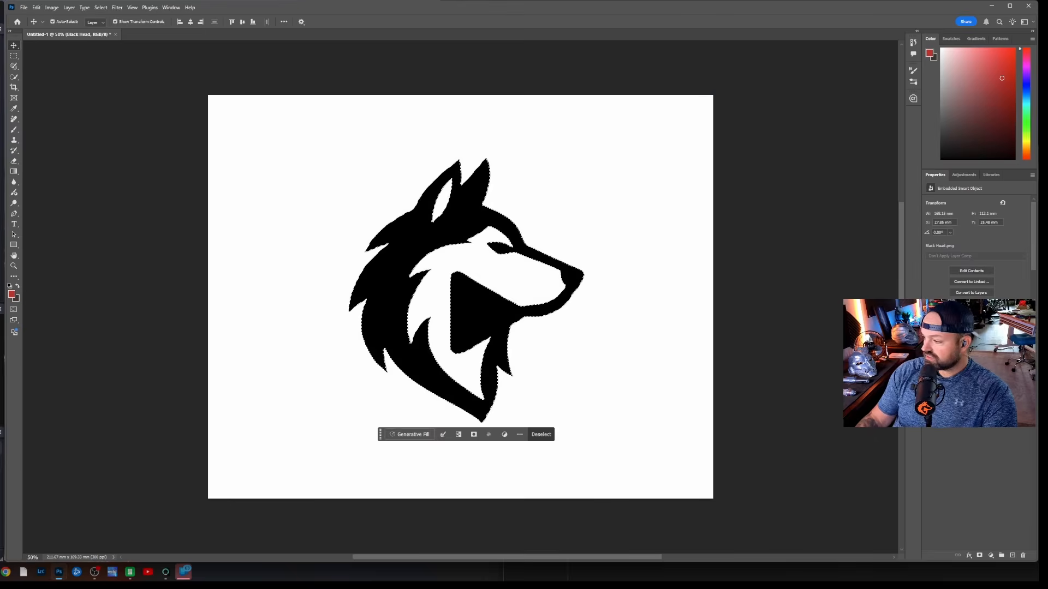
pyautogui.click(963, 416)
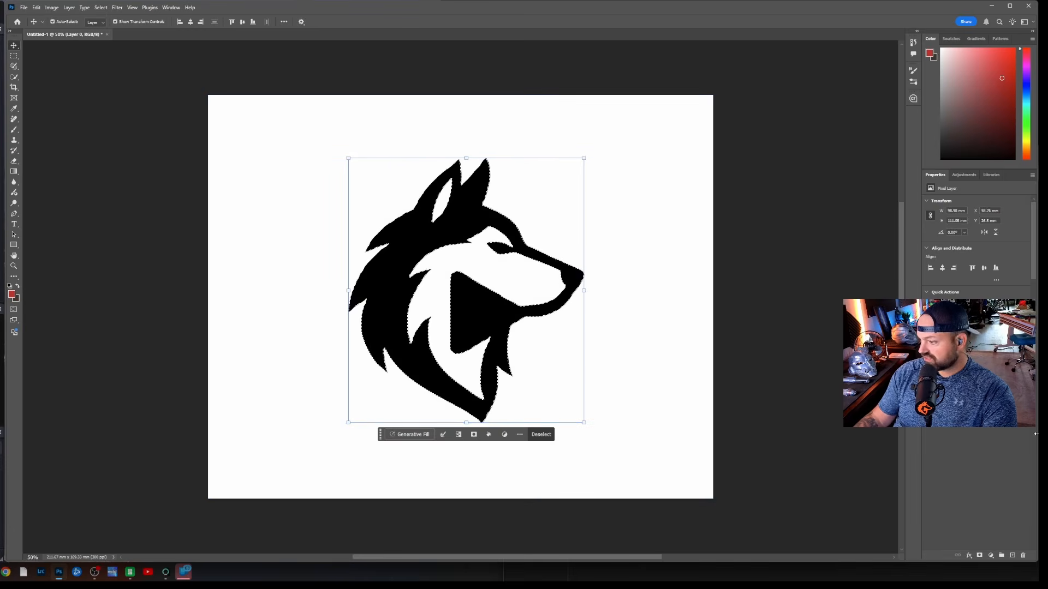
pyautogui.click(980, 556)
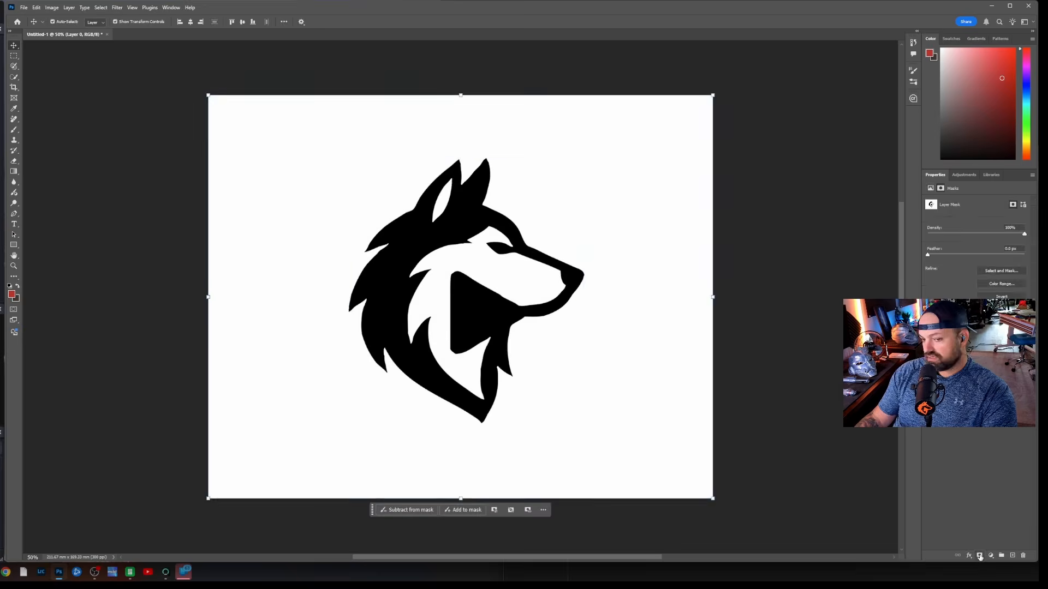
pyautogui.click(574, 325)
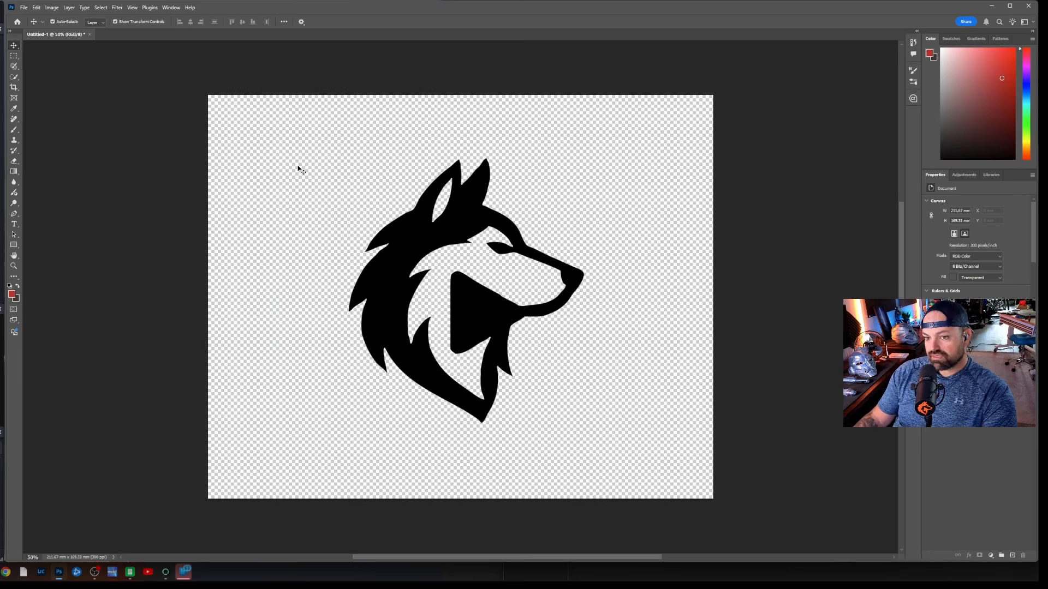
# Export the wolf head artwork as a PNG with transparency at 2500 × 2000 px and 100% scale
pyautogui.click(24, 8)
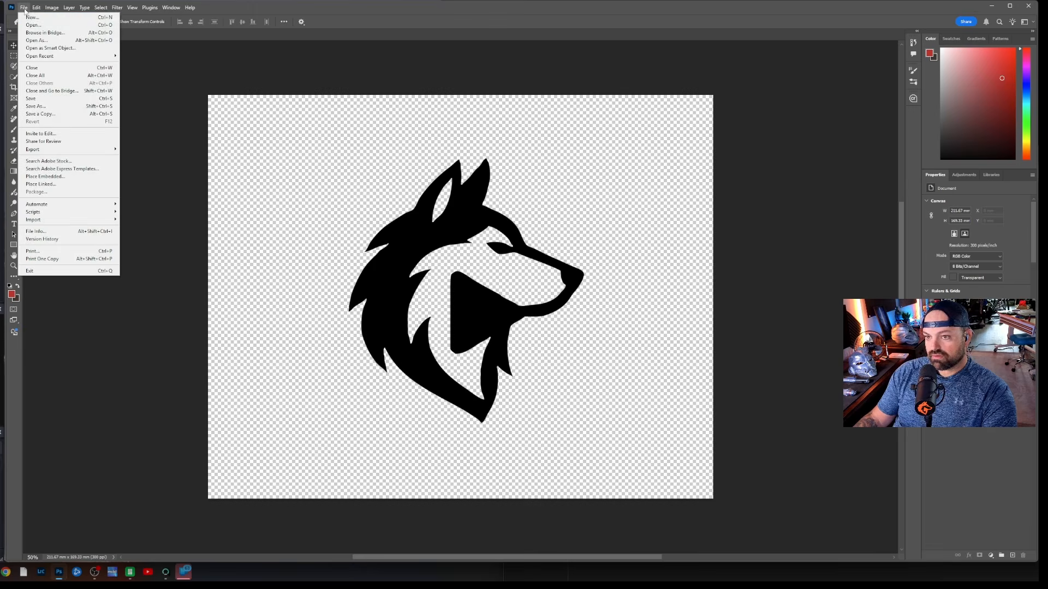
pyautogui.moveTo(54, 149)
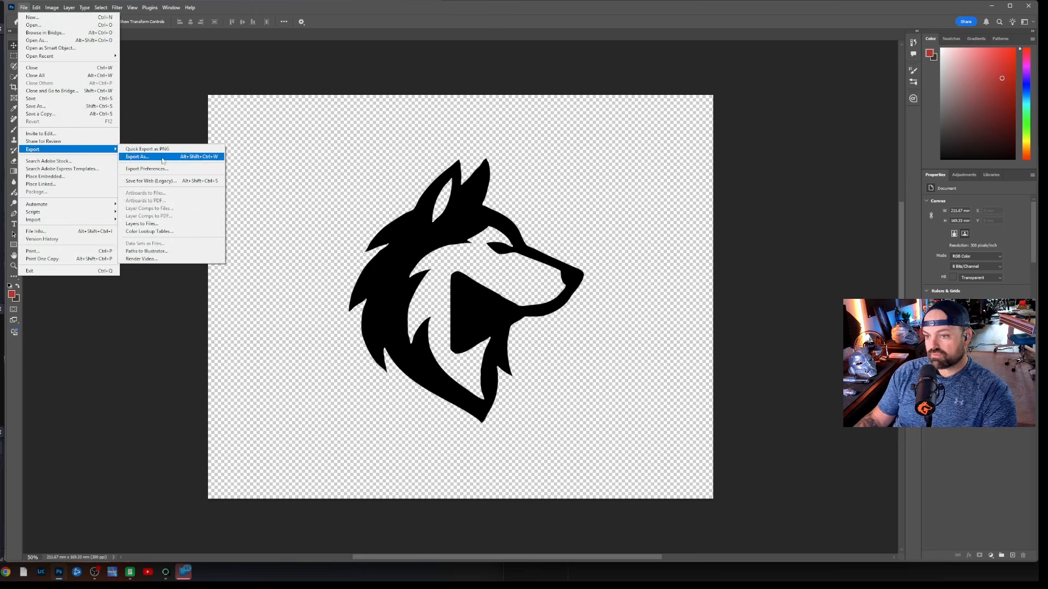
pyautogui.click(142, 157)
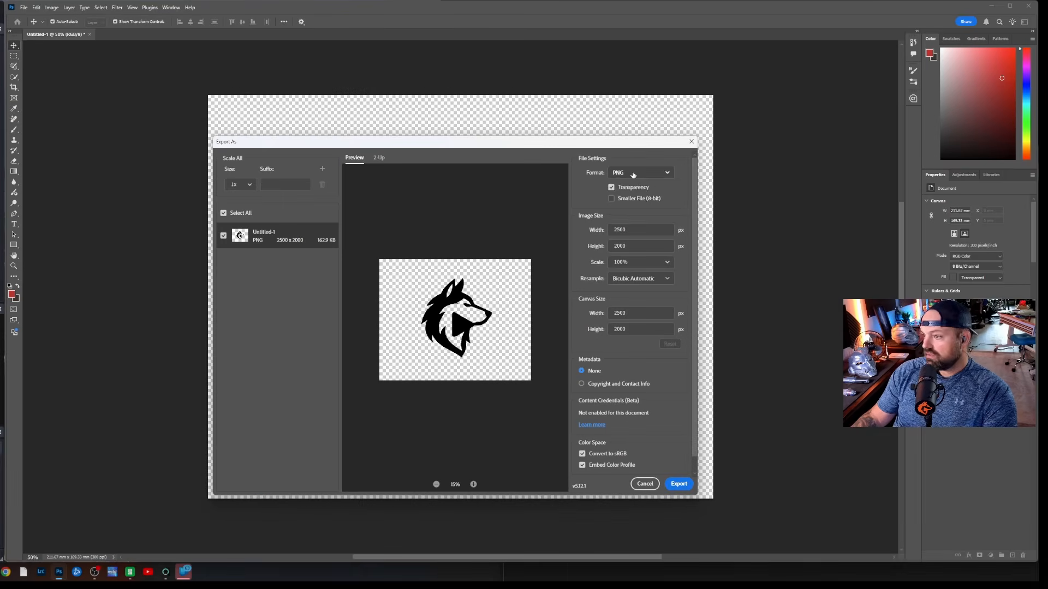
pyautogui.click(637, 173)
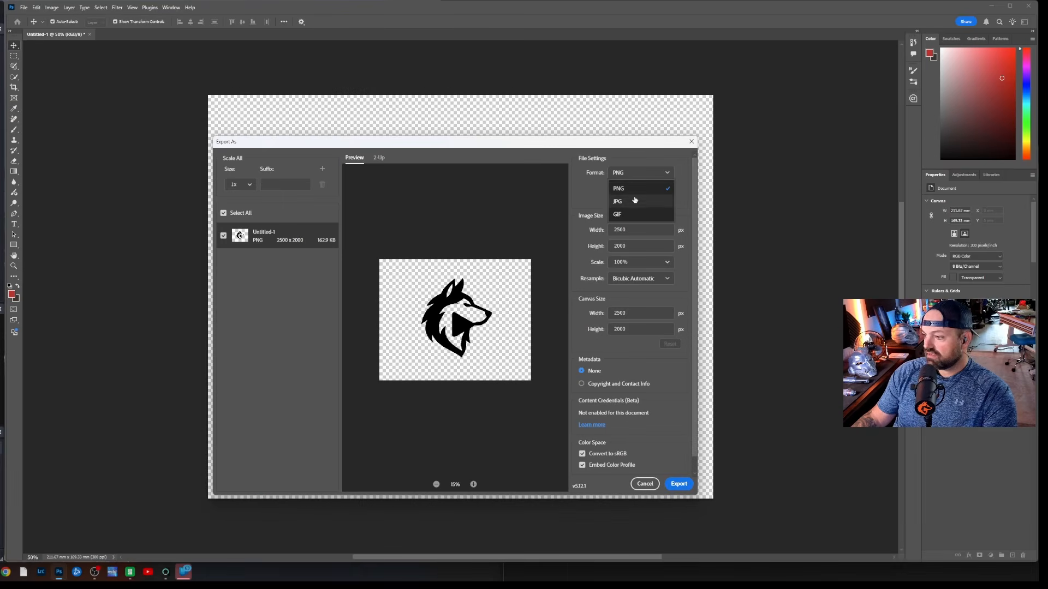
pyautogui.click(622, 188)
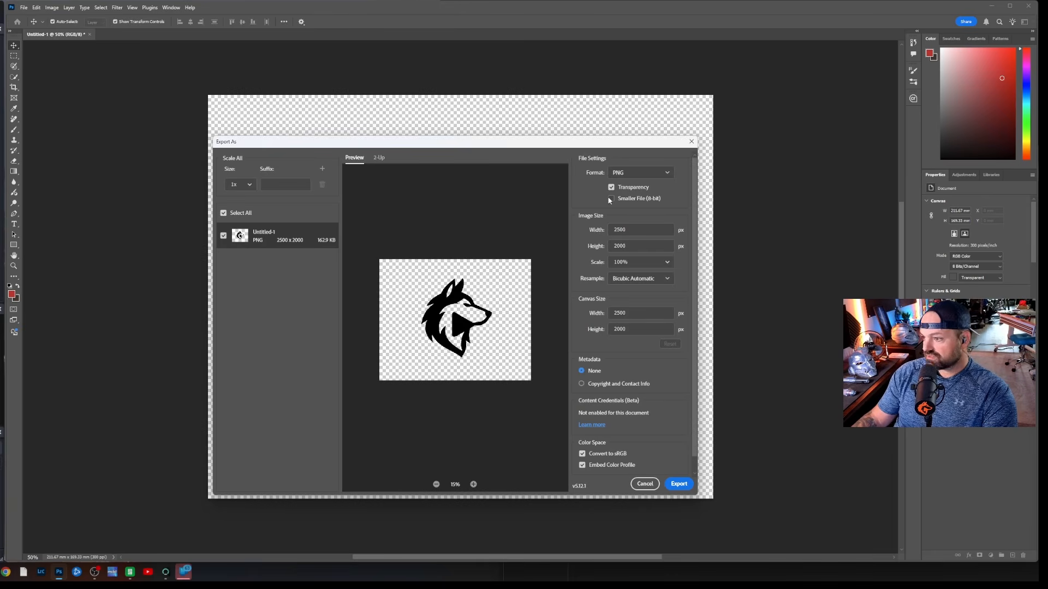
pyautogui.click(679, 484)
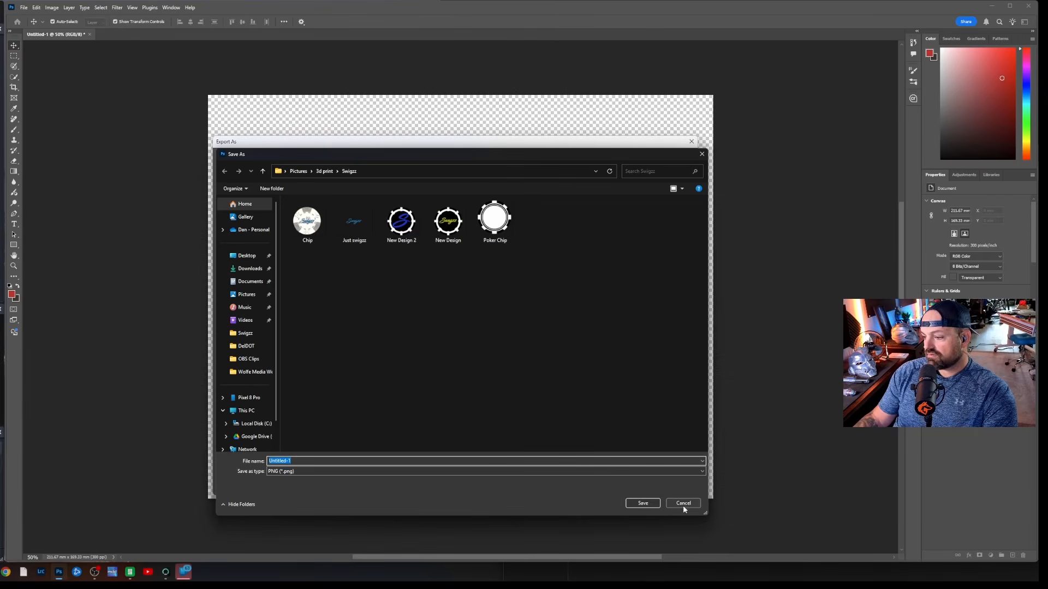
# Create a folder named Wolfe Media Logo inside Pictures > 3d print and save the PNG there as Untitled-1
pyautogui.click(324, 171)
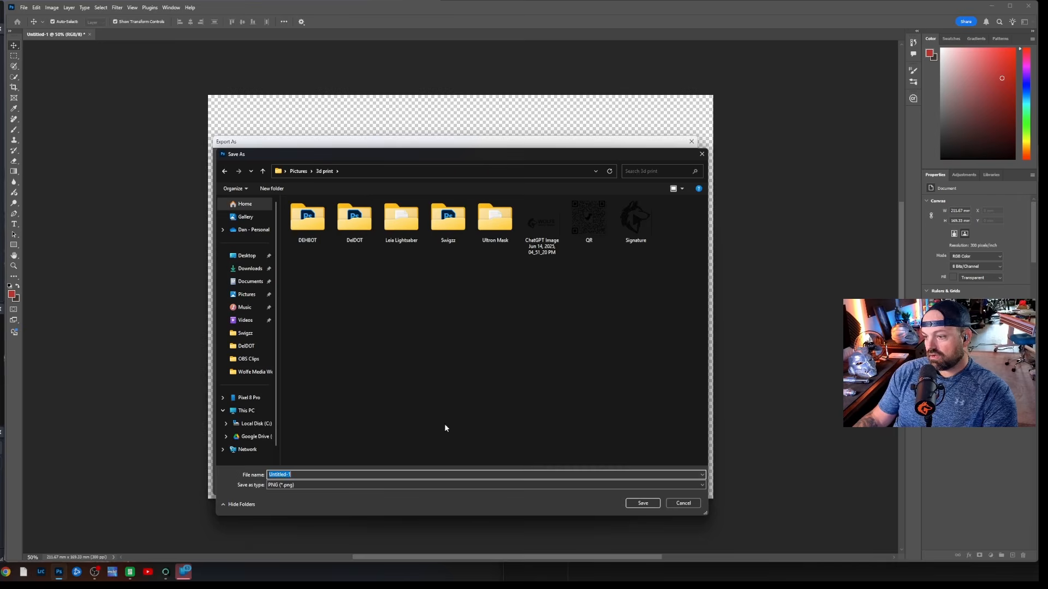
pyautogui.rightClick(406, 351)
pyautogui.moveTo(456, 417)
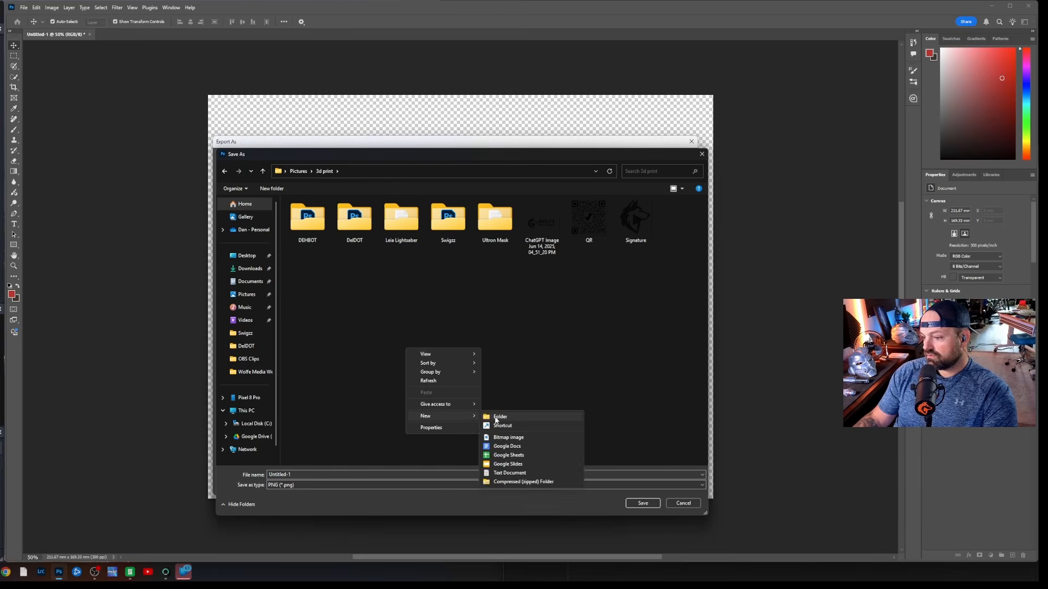
pyautogui.click(509, 415)
pyautogui.write('Wolfe')
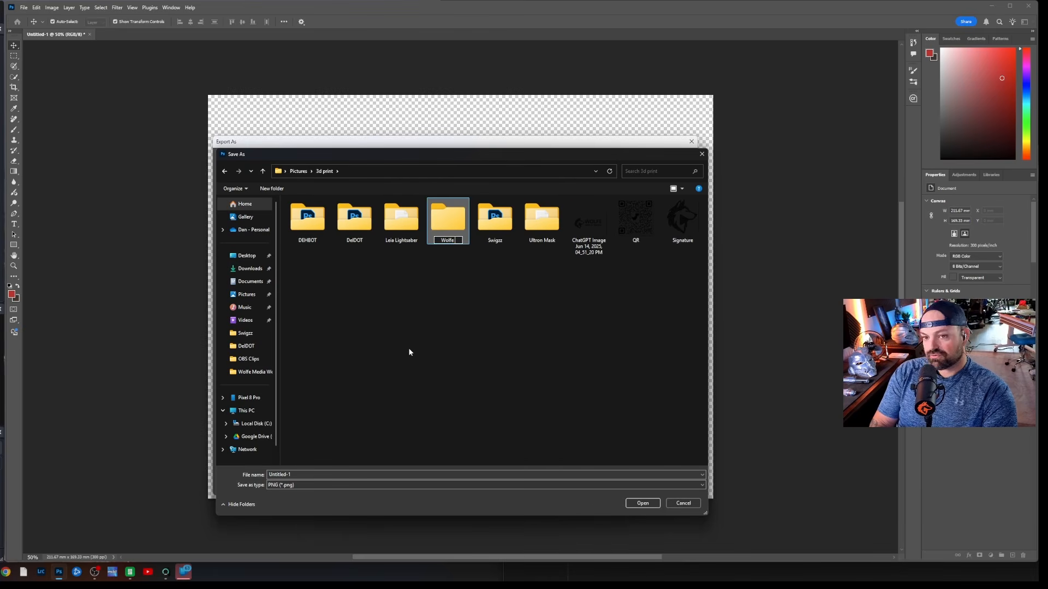
pyautogui.write(' Media')
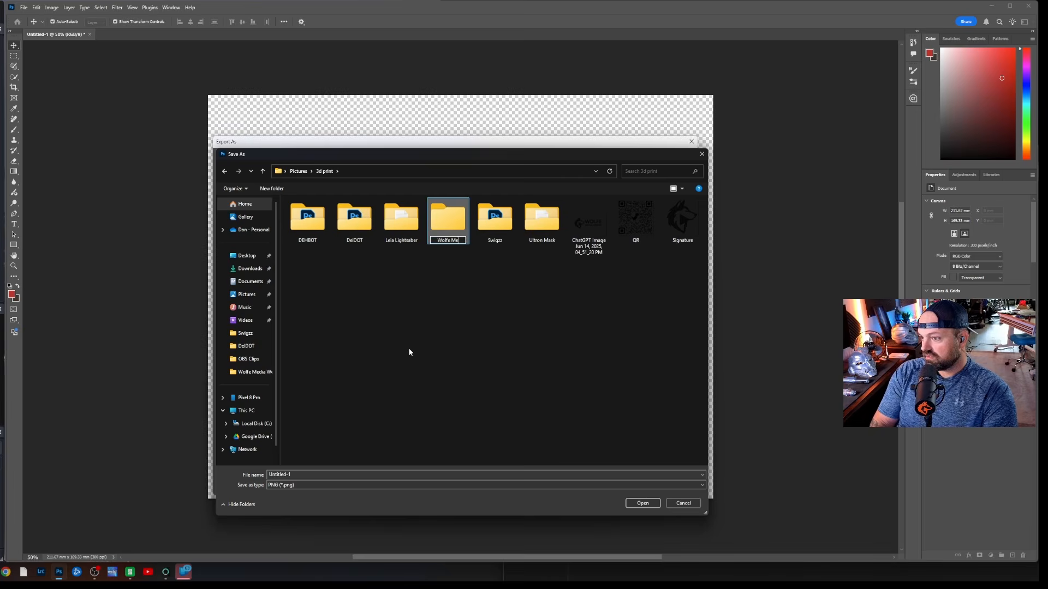
pyautogui.write(' Logo')
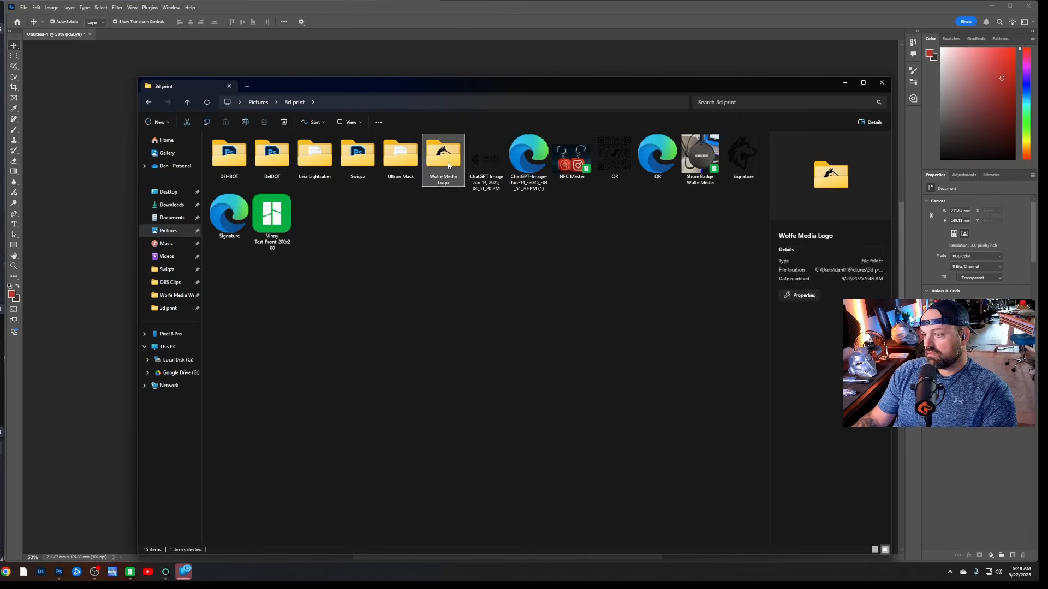
# Open the Wolfe Media Logo folder in File Explorer, examine the exported Untitled-1 image's details, and close the window
pyautogui.doubleClick(449, 165)
pyautogui.click(235, 163)
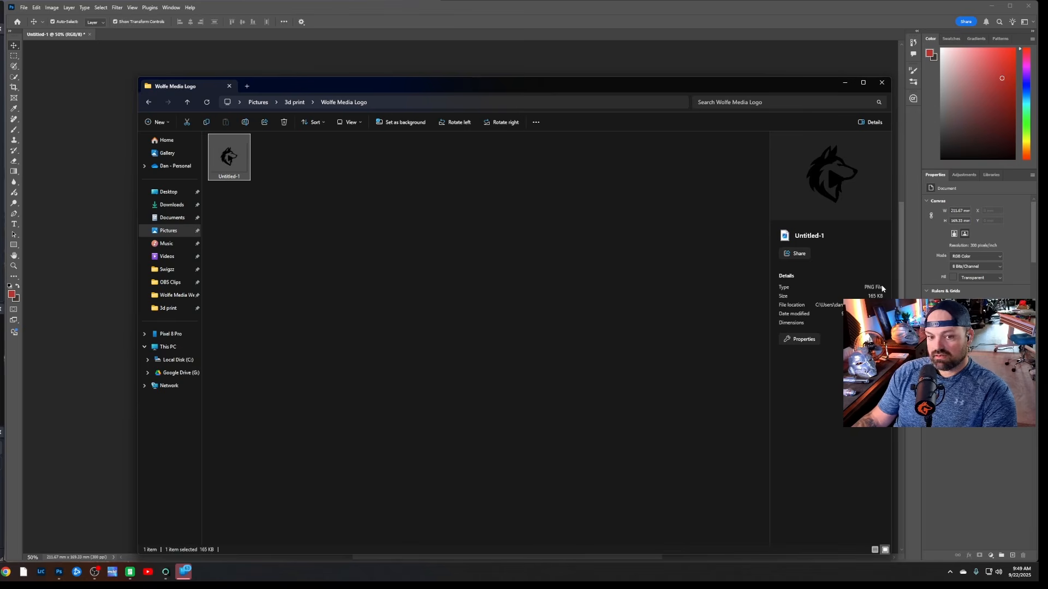
pyautogui.moveTo(654, 93); pyautogui.dragTo(583, 102)
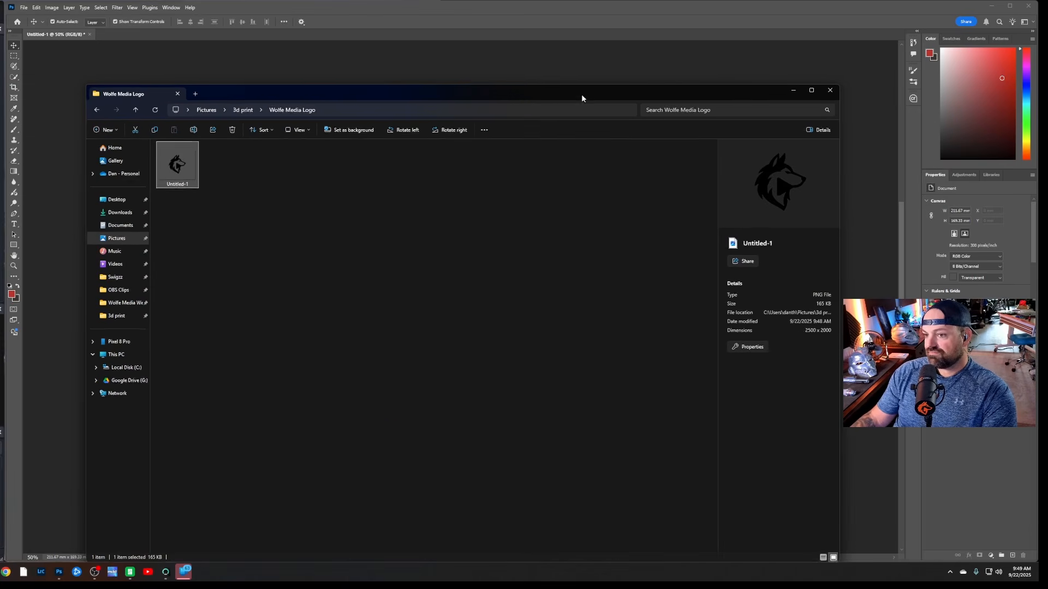
pyautogui.click(830, 90)
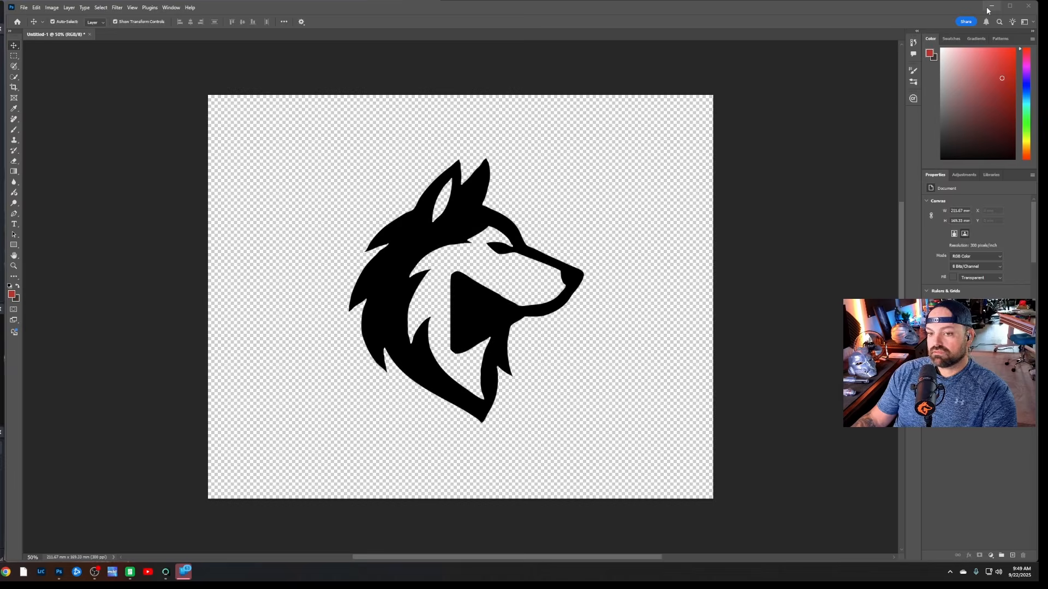
# Minimize Photoshop, switch to Chrome and open the makerworld.com home page
pyautogui.click(989, 6)
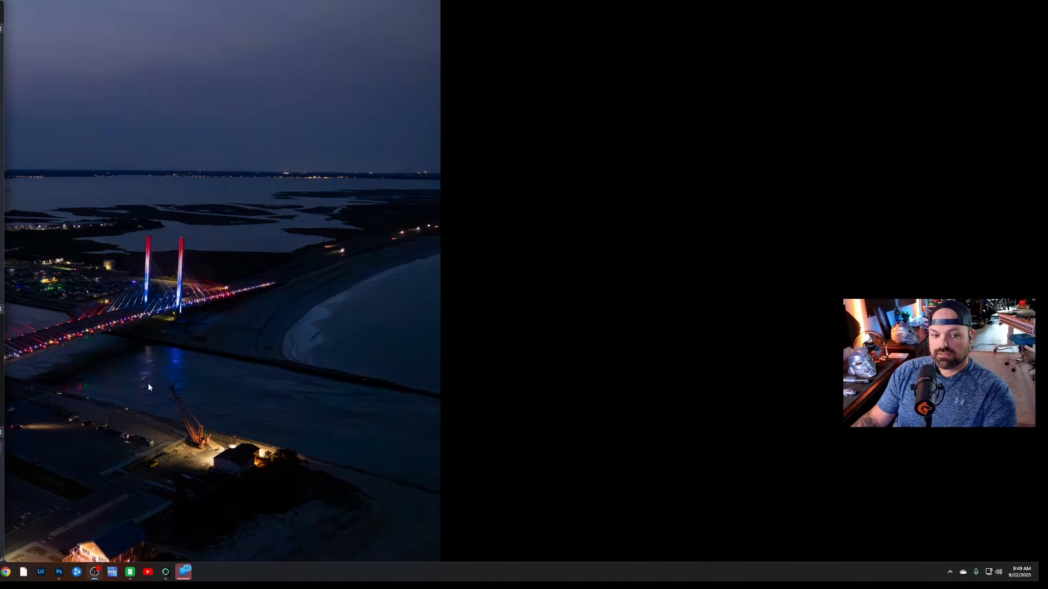
pyautogui.click(7, 573)
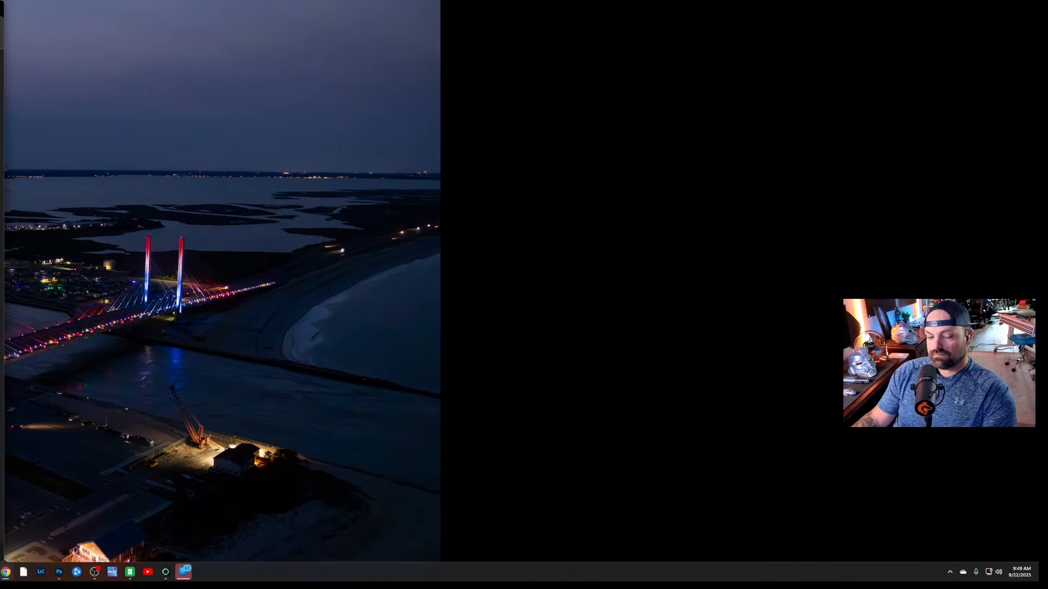
pyautogui.hotkey('ctrl', 'l')
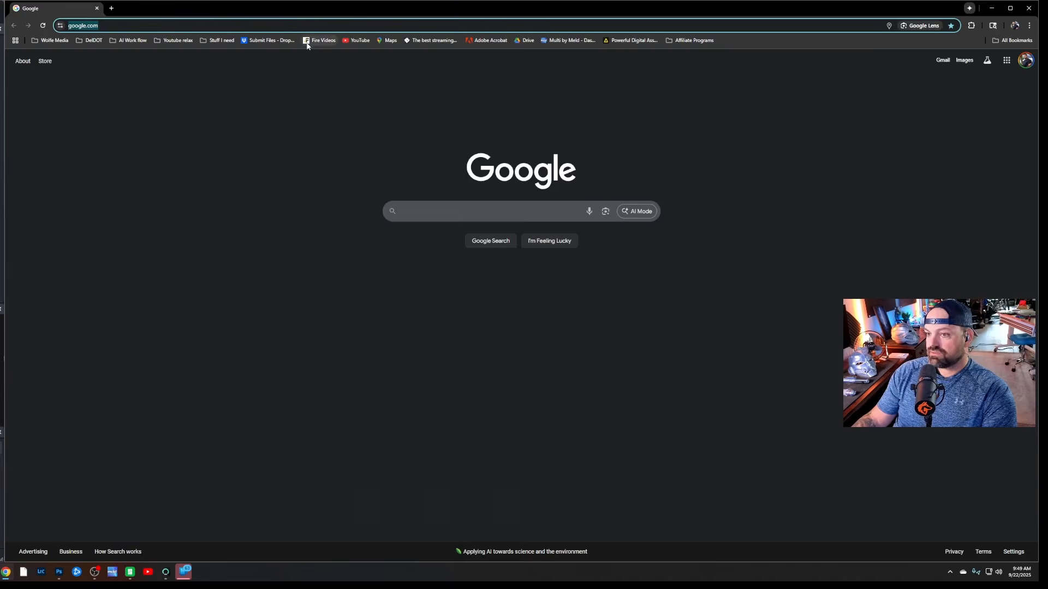
pyautogui.write('m')
pyautogui.press('Return')
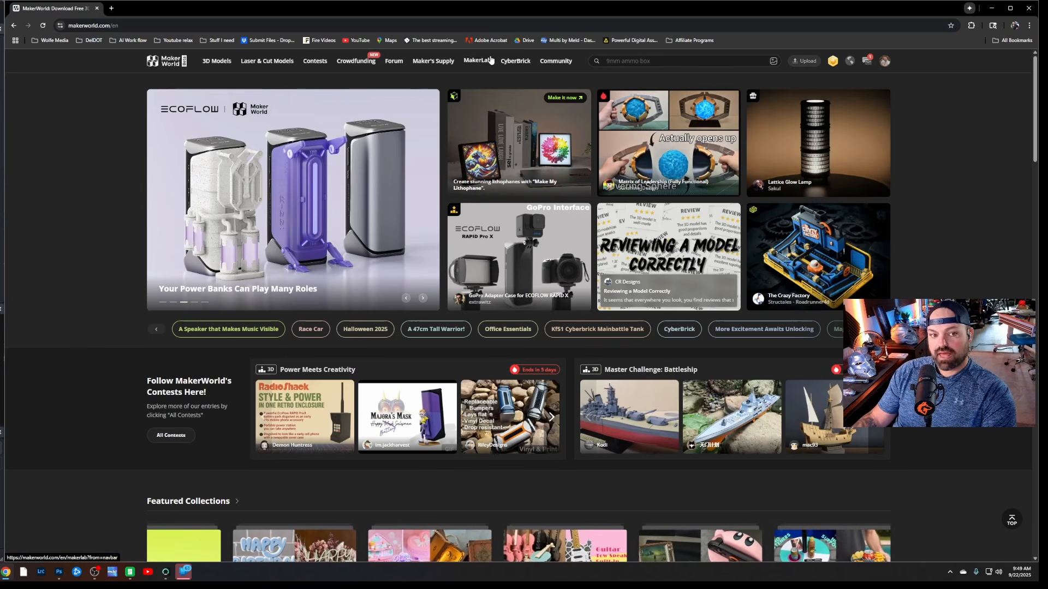
# Open the Image to Keychain tool in MakerLab and start a new draft from blank
pyautogui.click(471, 61)
pyautogui.scroll(-2, 358, 312)
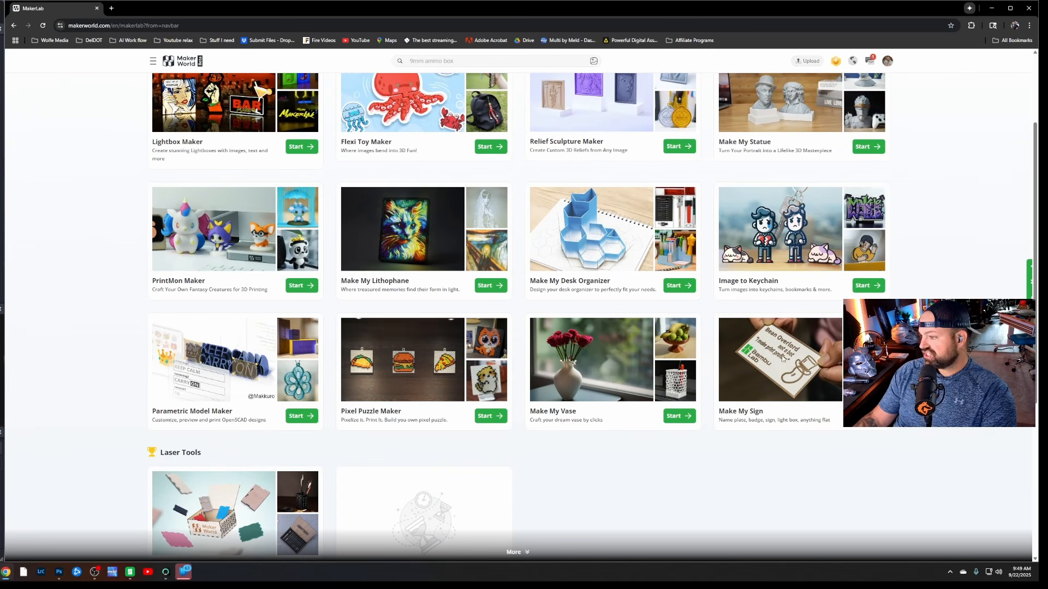
pyautogui.click(868, 286)
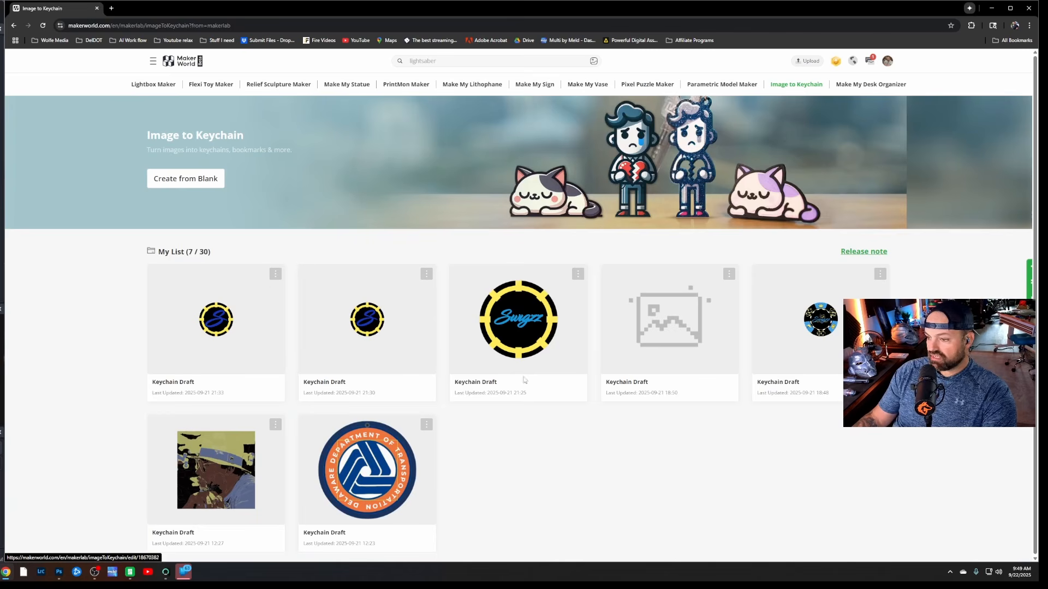
pyautogui.click(191, 184)
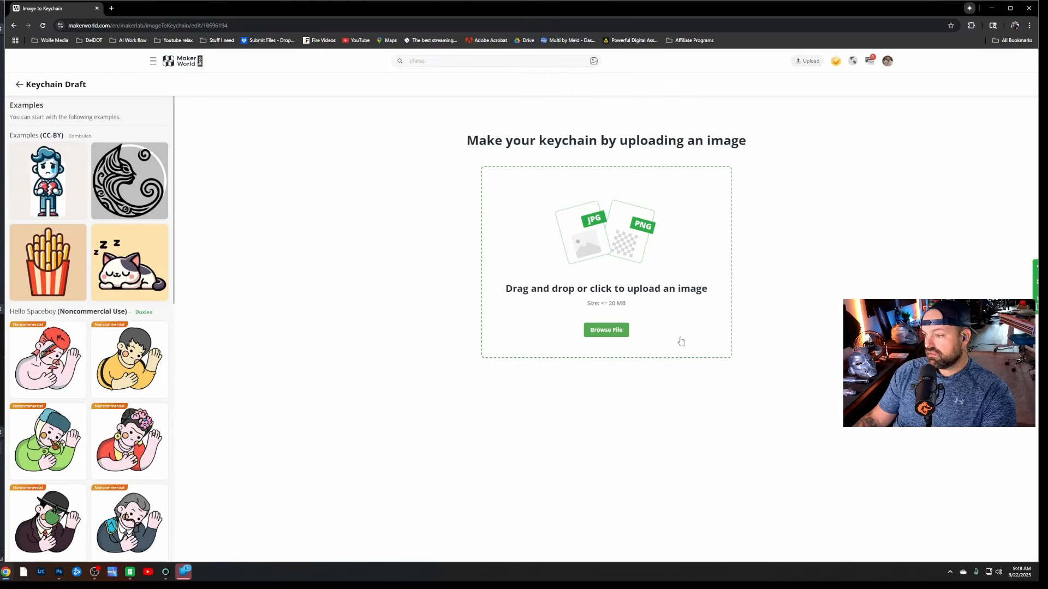
# Upload the Untitled-1 image from Pictures > 3d print > Wolfe Media Logo to the keychain draft
pyautogui.click(602, 331)
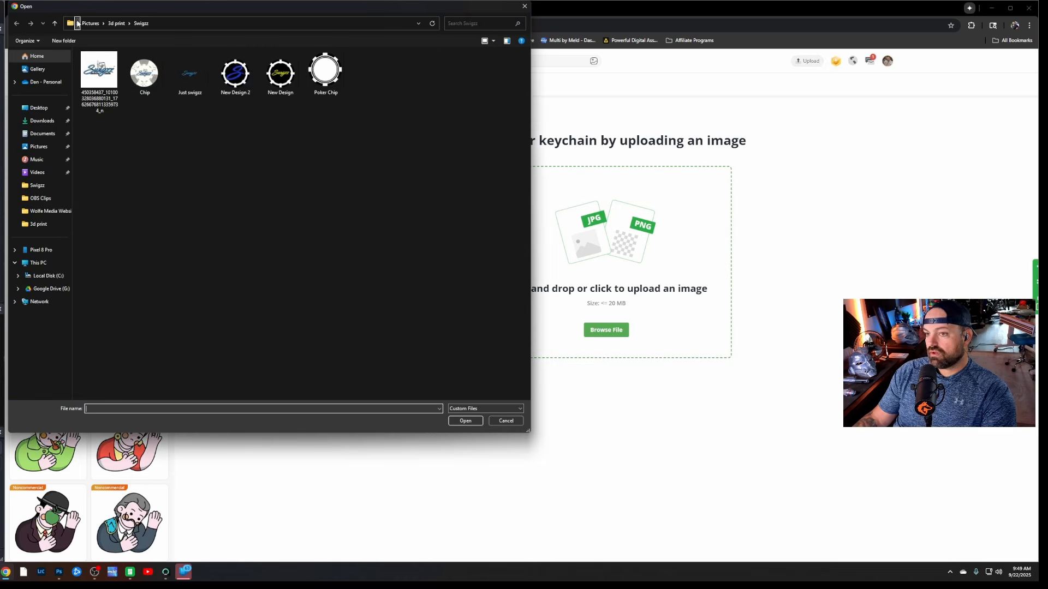
pyautogui.click(116, 23)
pyautogui.doubleClick(317, 89)
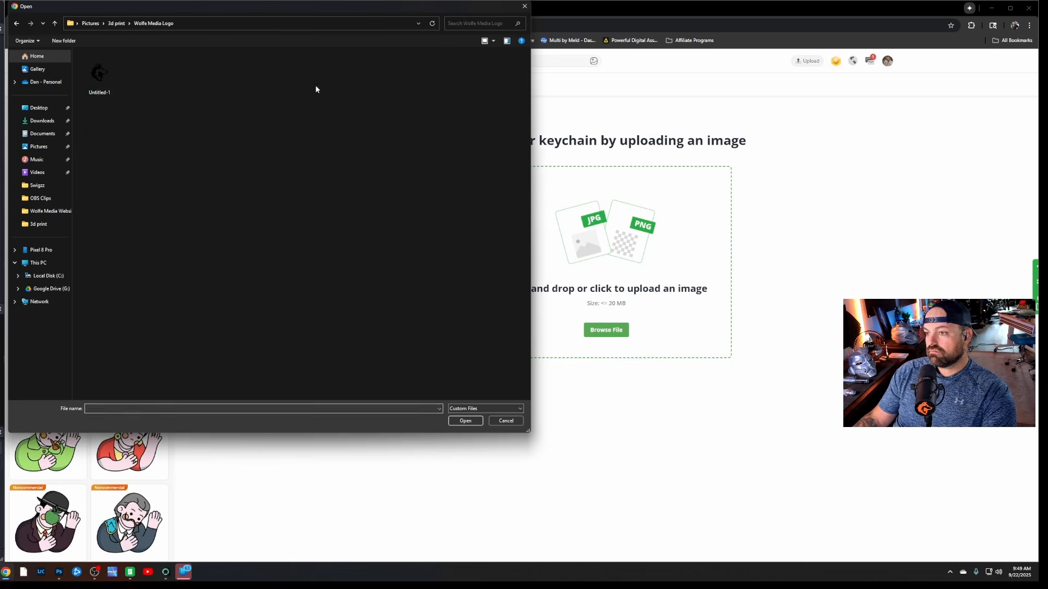
pyautogui.doubleClick(106, 81)
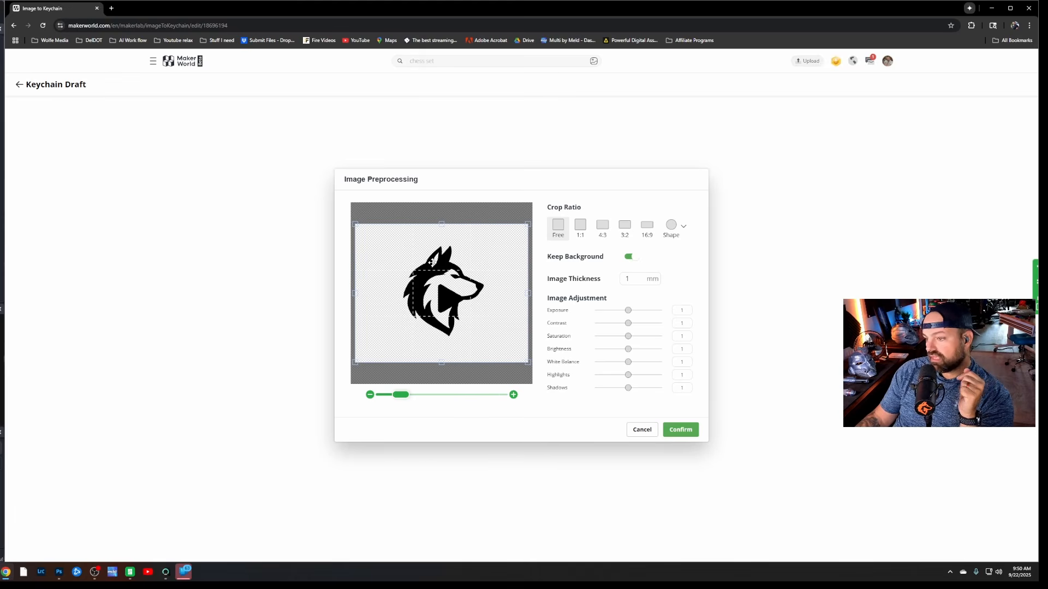
# Crop the image with the circle shape, then enlarge and reposition the wolf head so it fills the circle
pyautogui.moveTo(674, 229)
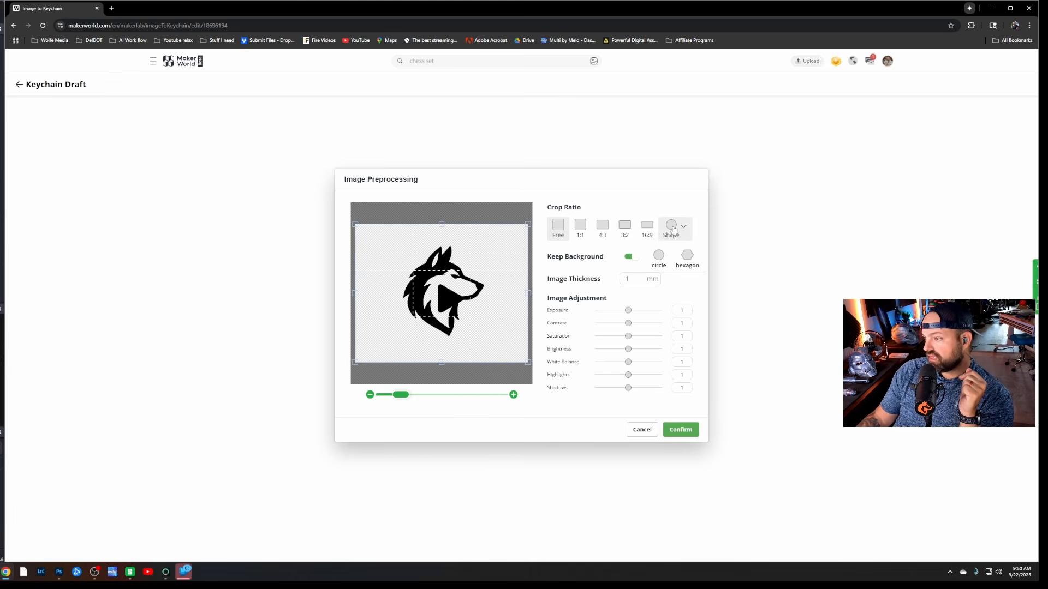
pyautogui.click(659, 255)
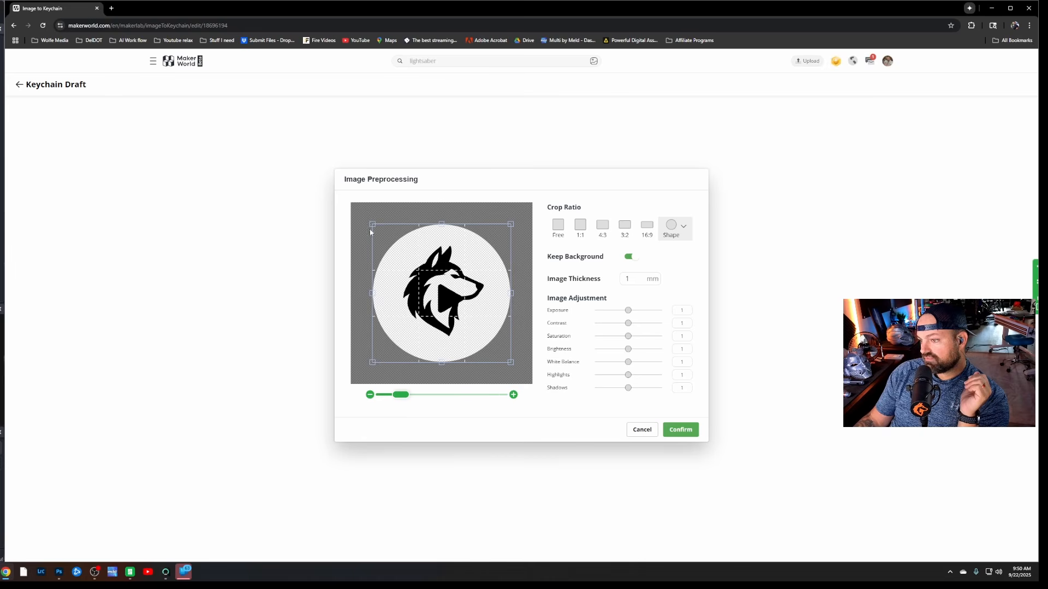
pyautogui.moveTo(400, 395); pyautogui.dragTo(415, 399)
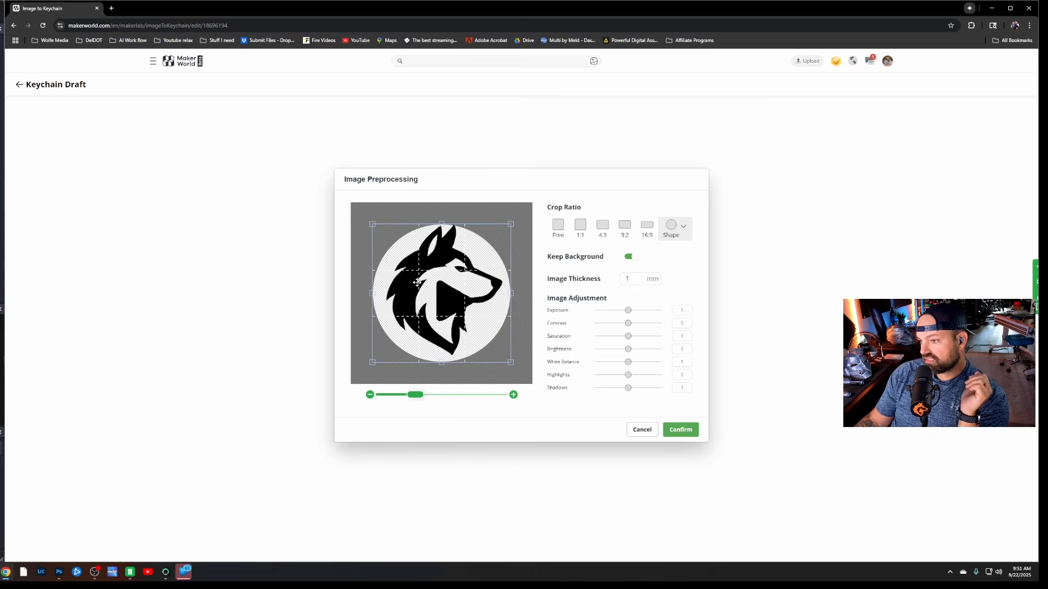
pyautogui.moveTo(416, 399); pyautogui.dragTo(416, 399)
pyautogui.moveTo(439, 291); pyautogui.dragTo(439, 294)
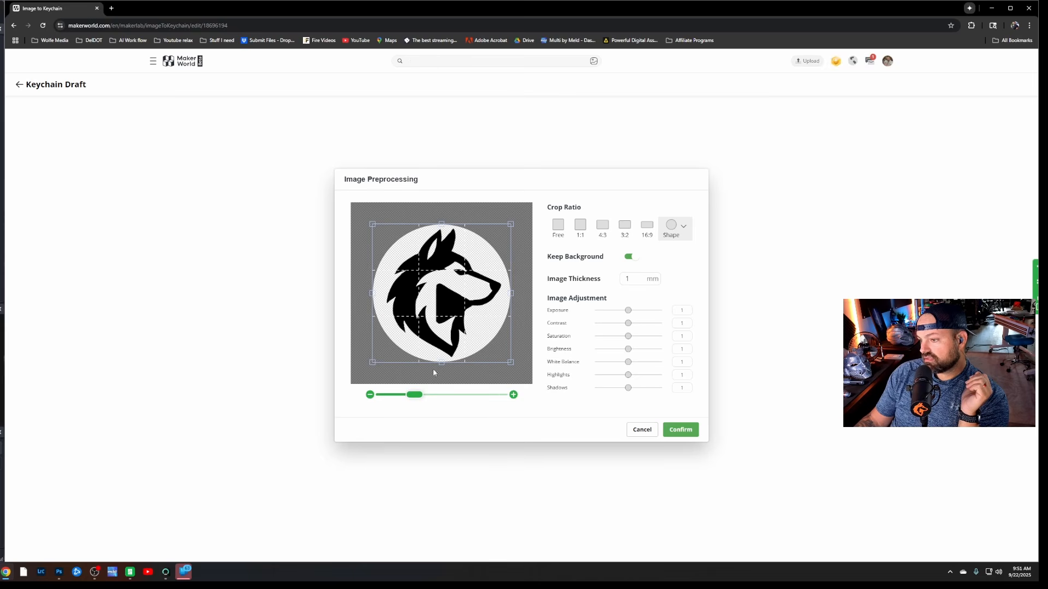
pyautogui.moveTo(415, 396); pyautogui.dragTo(419, 399)
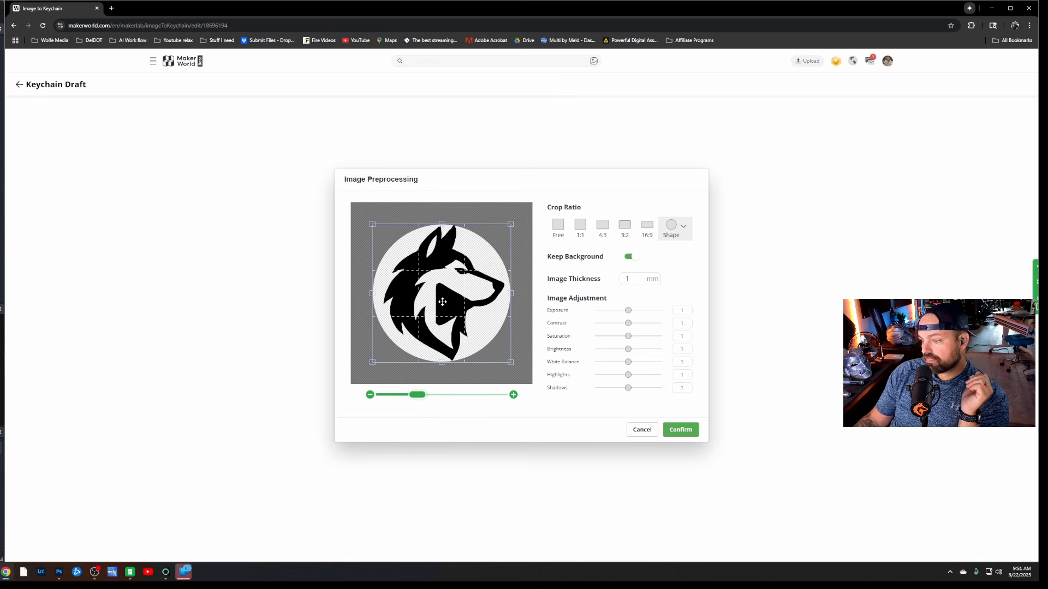
pyautogui.moveTo(442, 302); pyautogui.dragTo(440, 301)
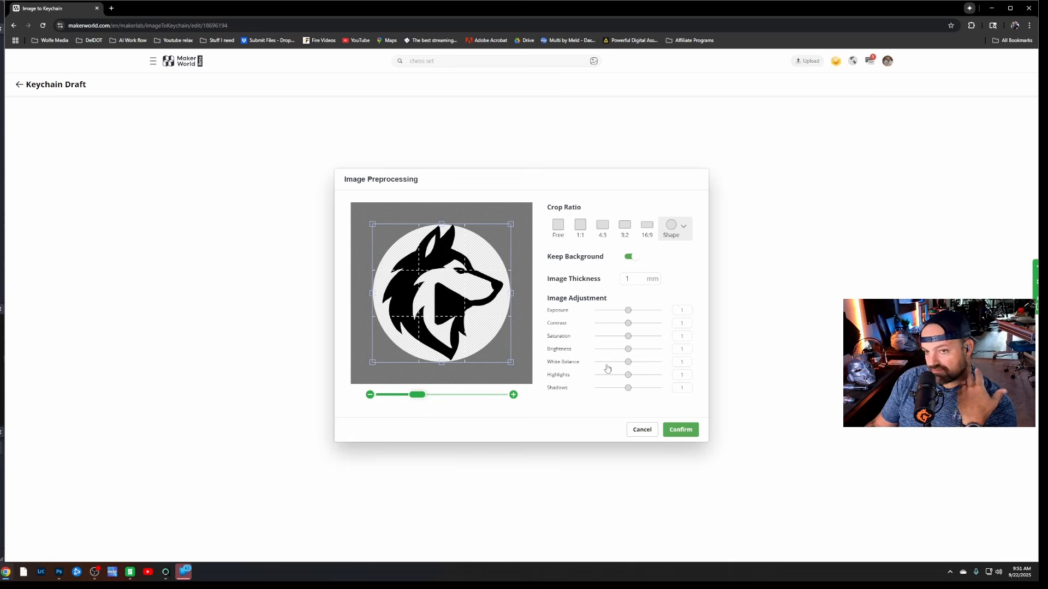
# Confirm the image preprocessing and conversion preview, and accept automatic color matching with the 4 Color option
pyautogui.click(681, 430)
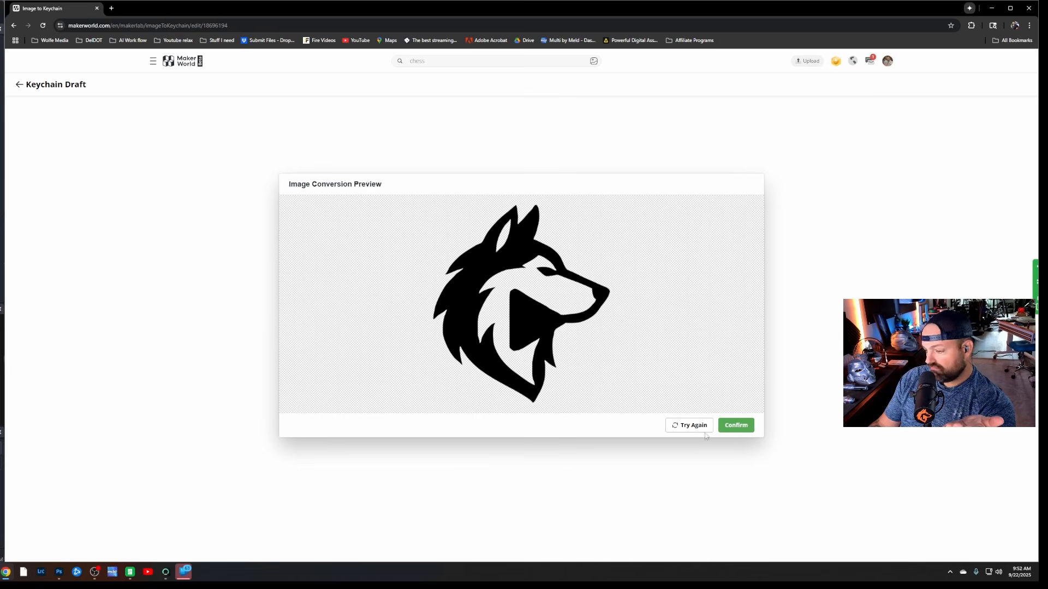
pyautogui.click(736, 425)
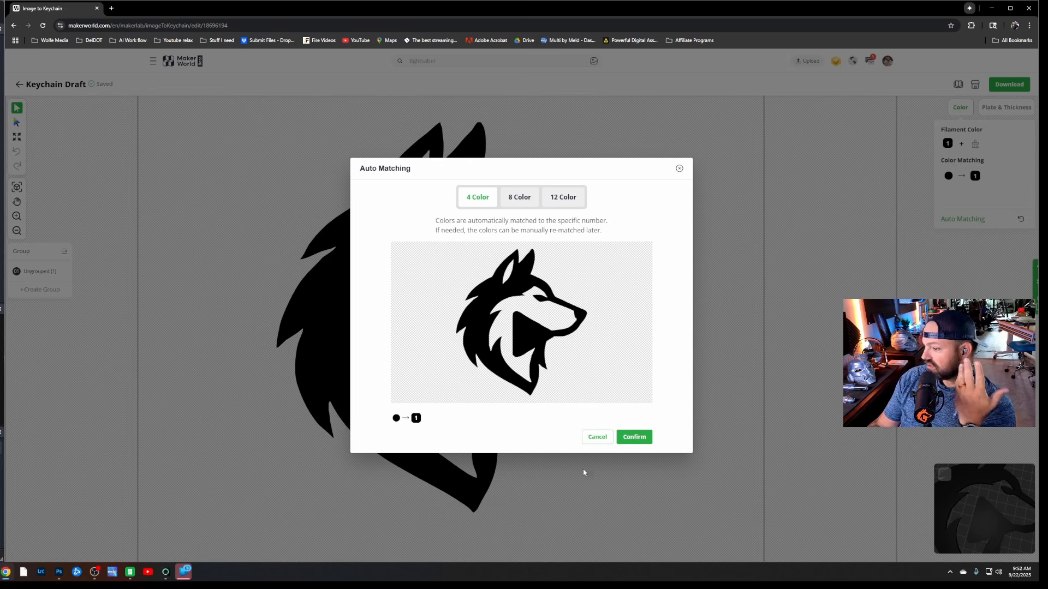
pyautogui.click(631, 437)
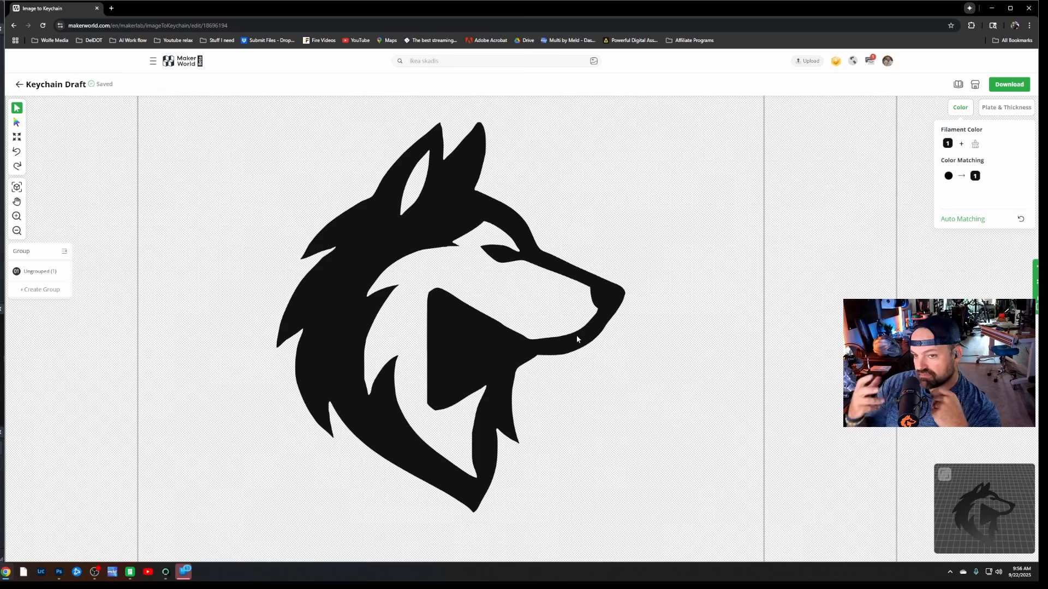
# Add orange as a second filament color and match the logo's black to it
pyautogui.click(963, 145)
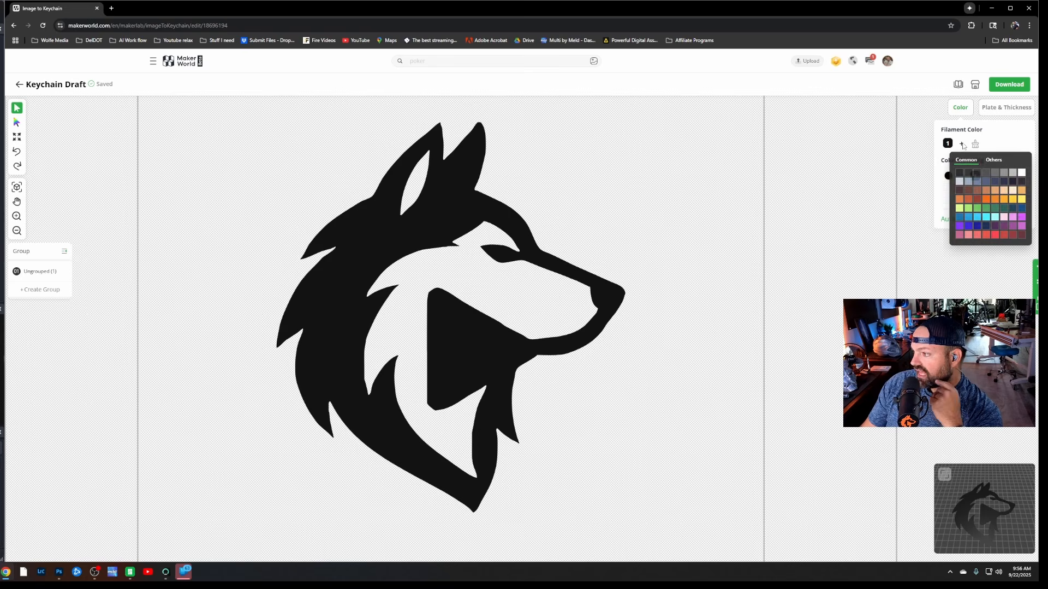
pyautogui.click(986, 202)
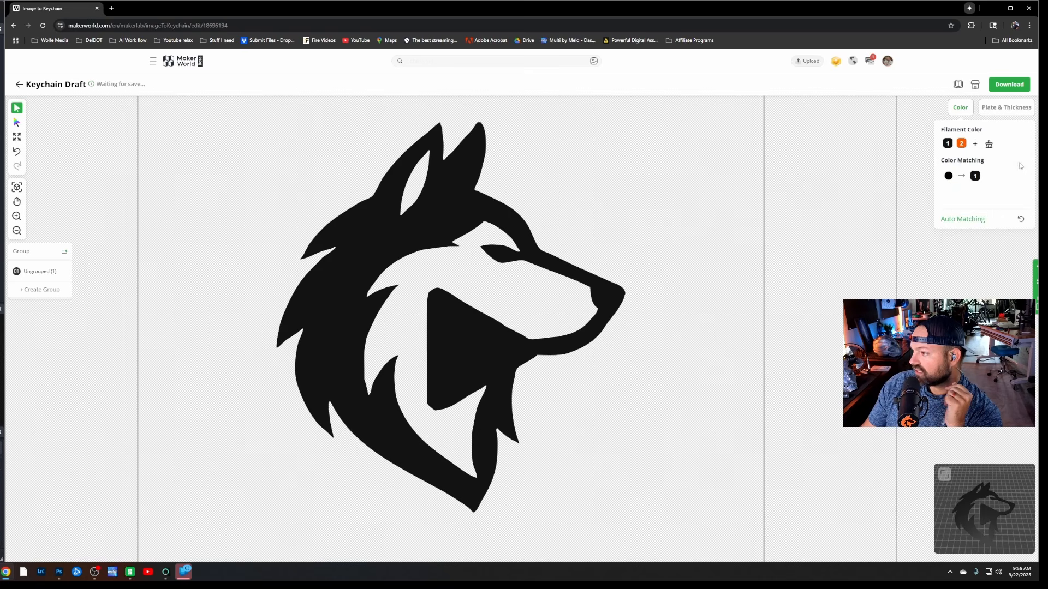
pyautogui.click(974, 176)
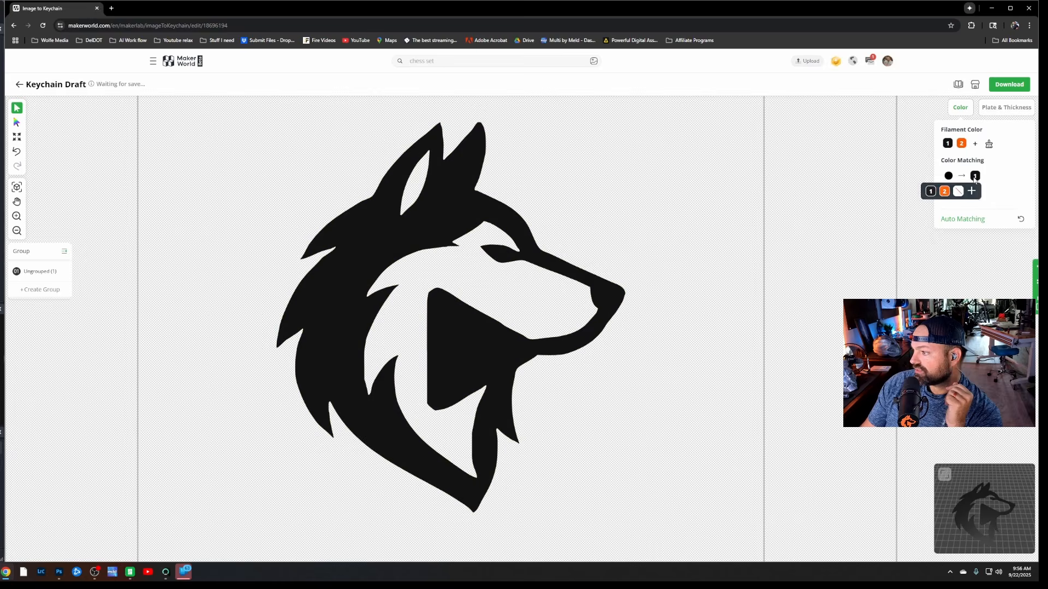
pyautogui.click(944, 191)
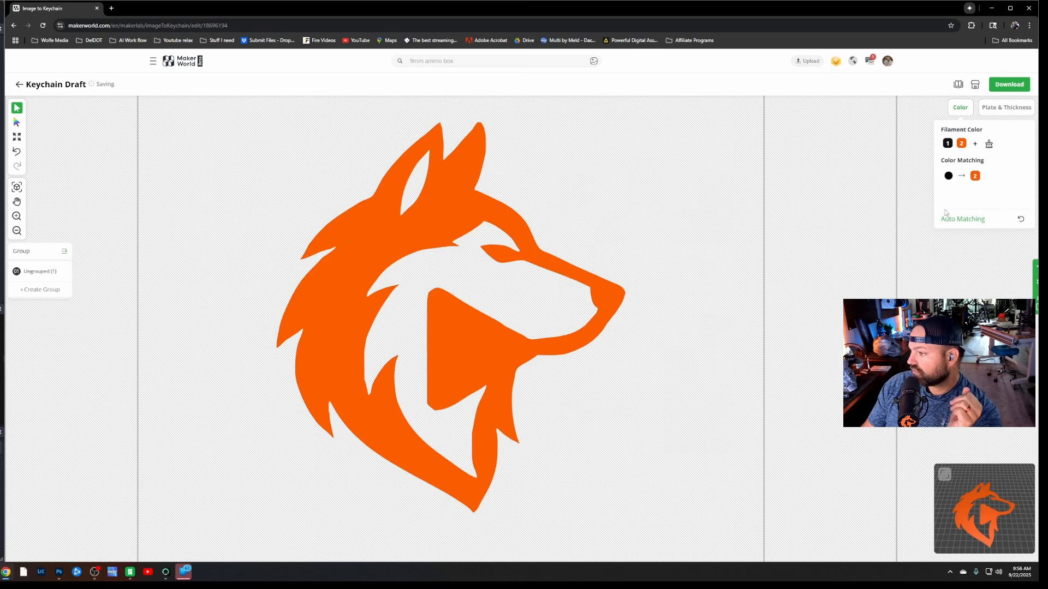
# Try the Mirror plate style behind the wolf head, then switch the plate to Default
pyautogui.click(1003, 112)
pyautogui.click(990, 159)
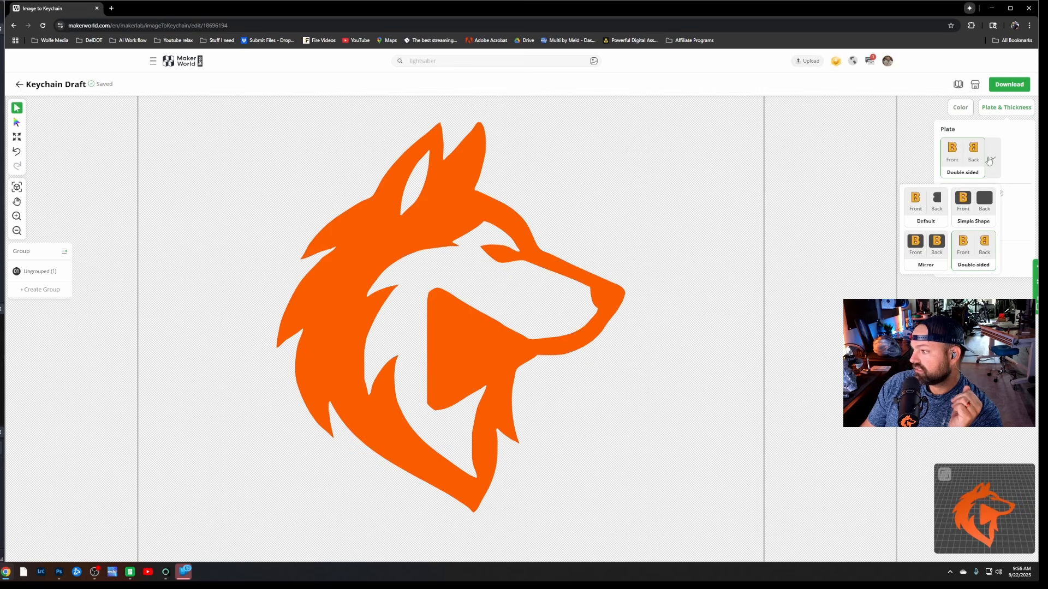
pyautogui.click(926, 248)
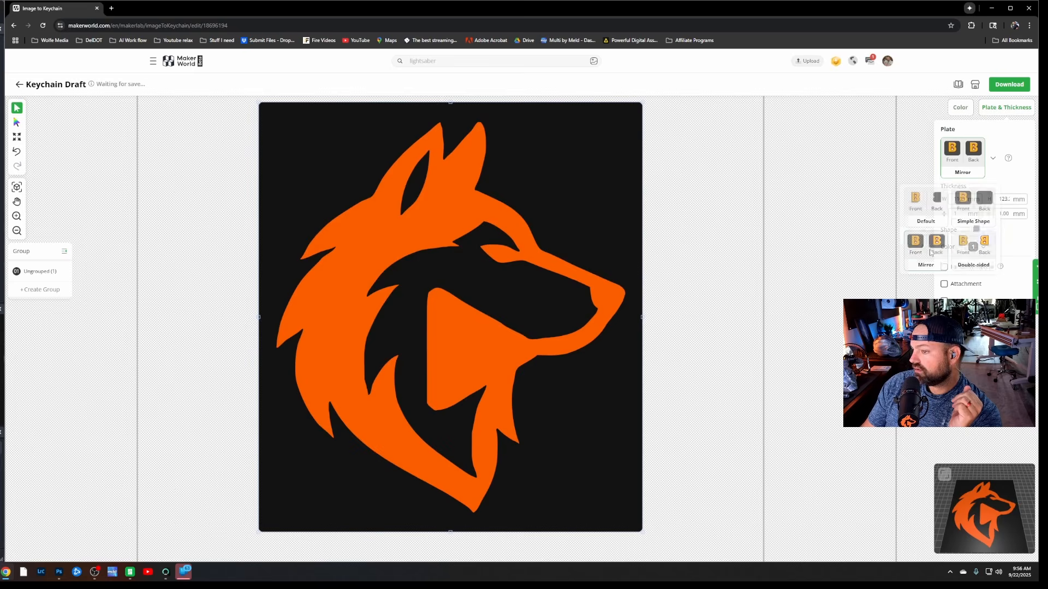
pyautogui.click(992, 158)
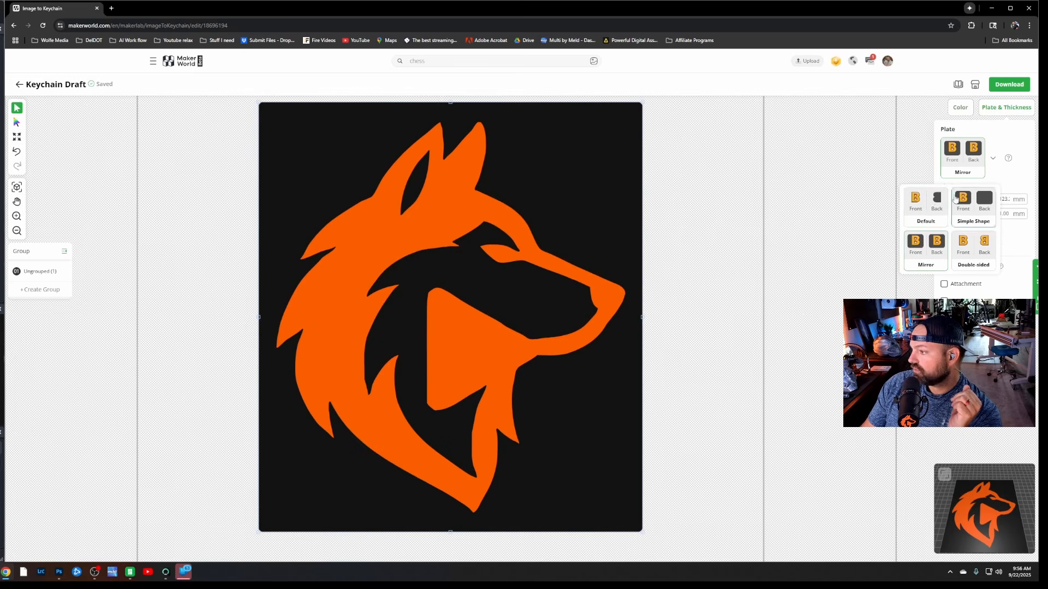
pyautogui.click(934, 206)
pyautogui.click(945, 159)
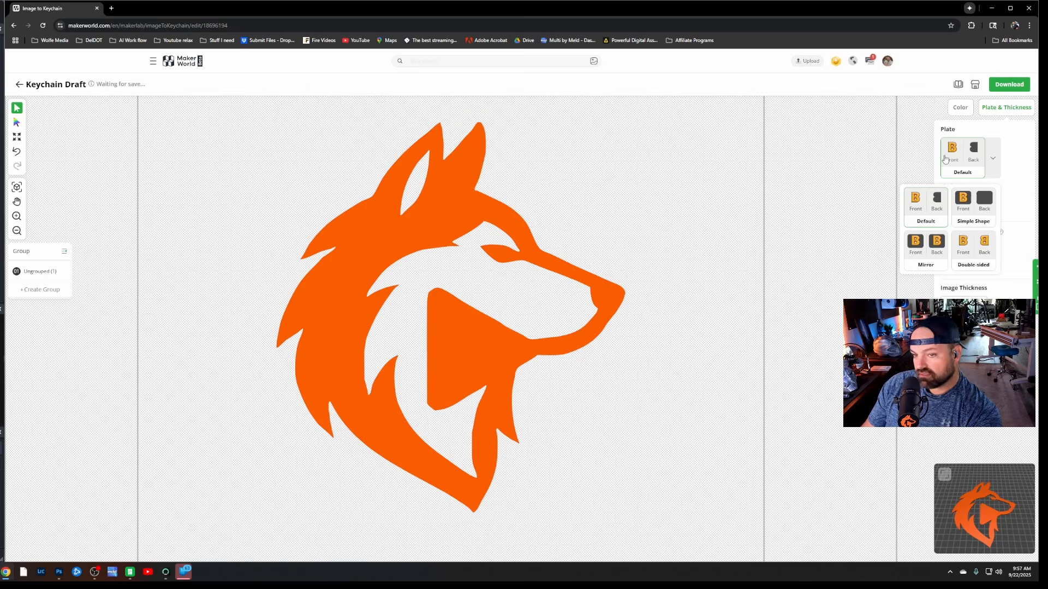
# View the model's back in the 3D preview, try orange filament 2 as the plate color, then restore black filament 1
pyautogui.click(944, 474)
pyautogui.moveTo(709, 404); pyautogui.dragTo(522, 261)
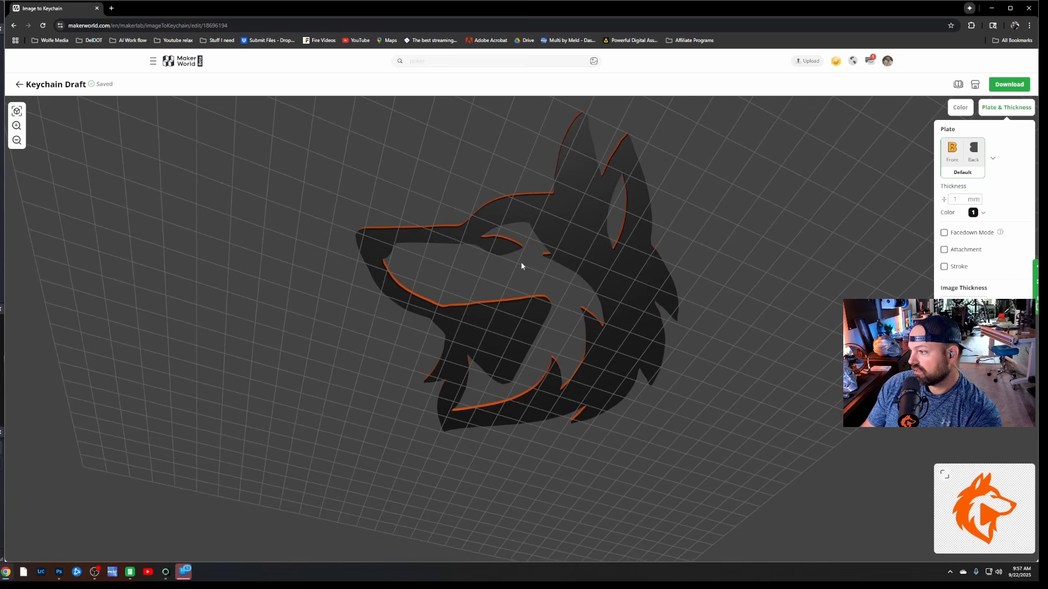
pyautogui.click(982, 213)
pyautogui.moveTo(717, 360); pyautogui.dragTo(715, 326)
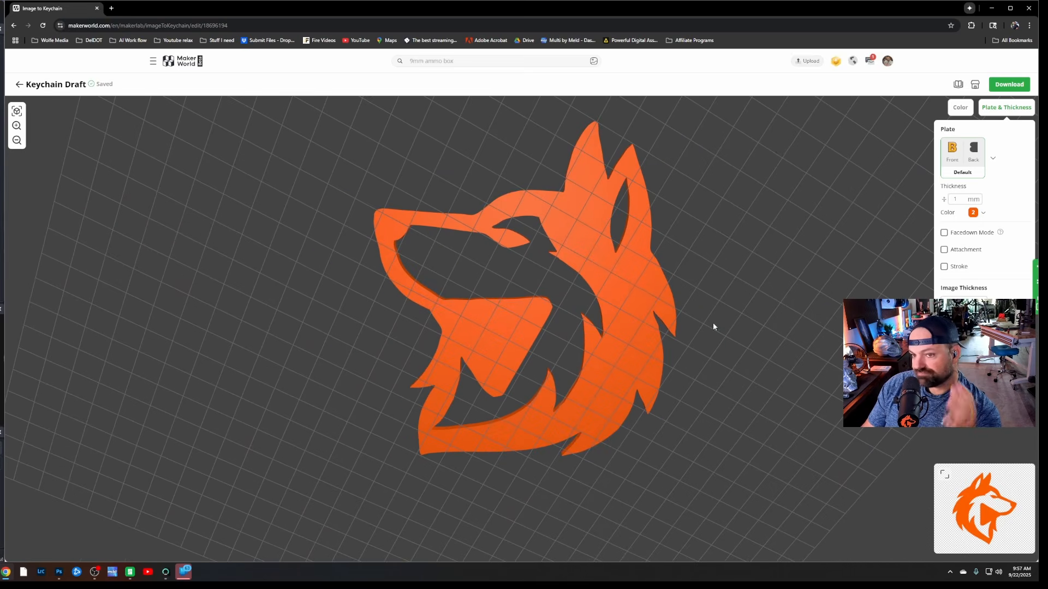
pyautogui.click(983, 213)
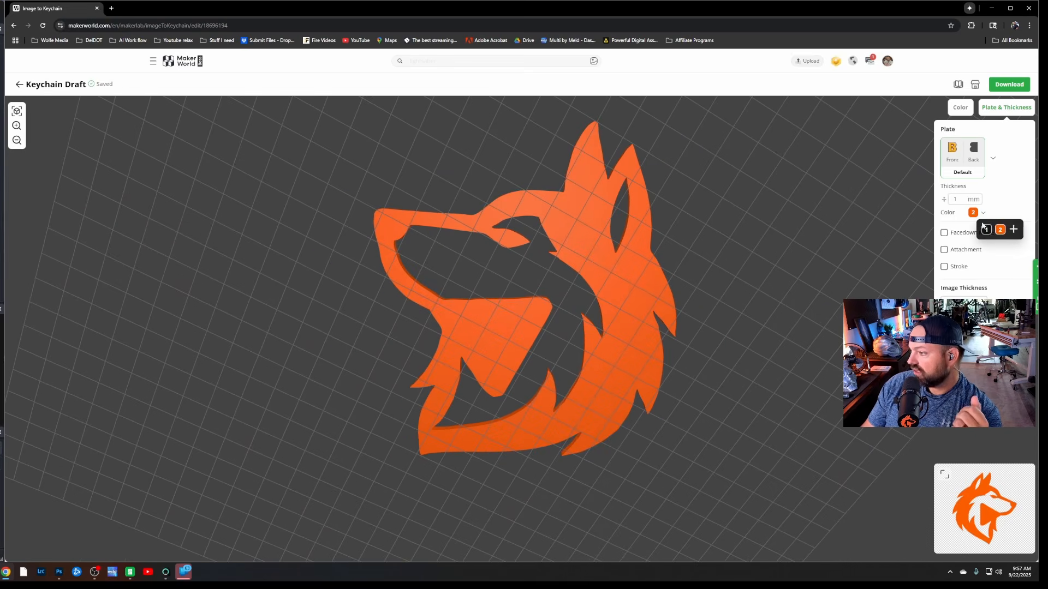
pyautogui.click(986, 229)
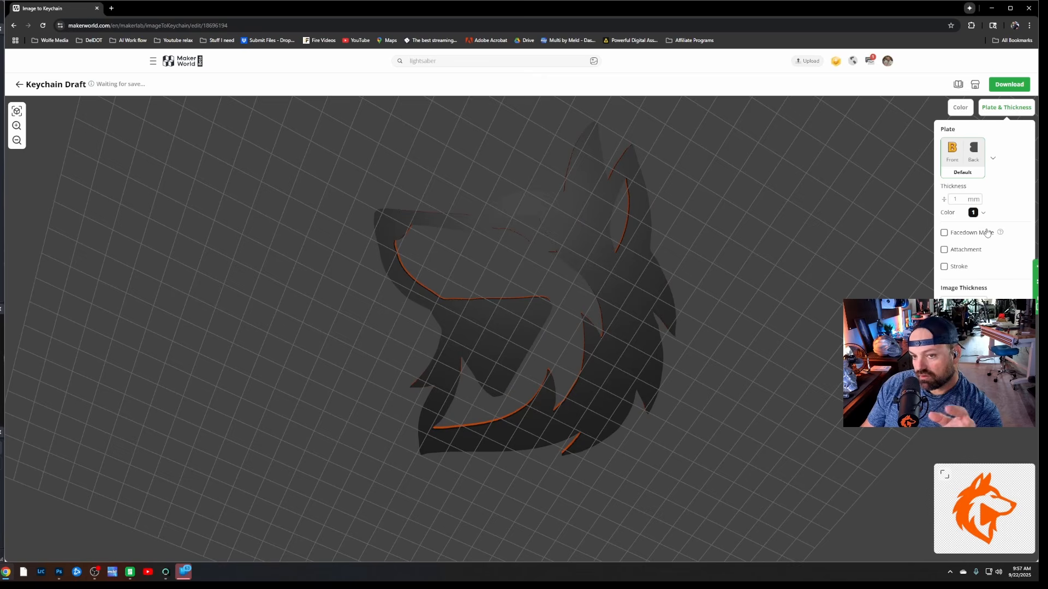
# Switch the plate behind the wolf head to the Simple Shape style and change its shape to a circle
pyautogui.click(993, 158)
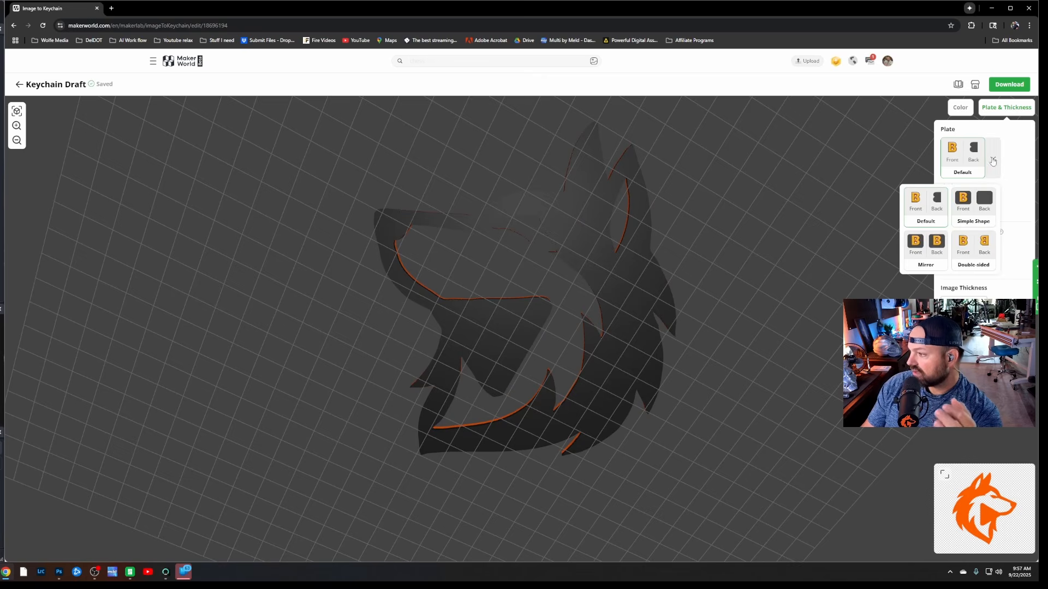
pyautogui.click(977, 203)
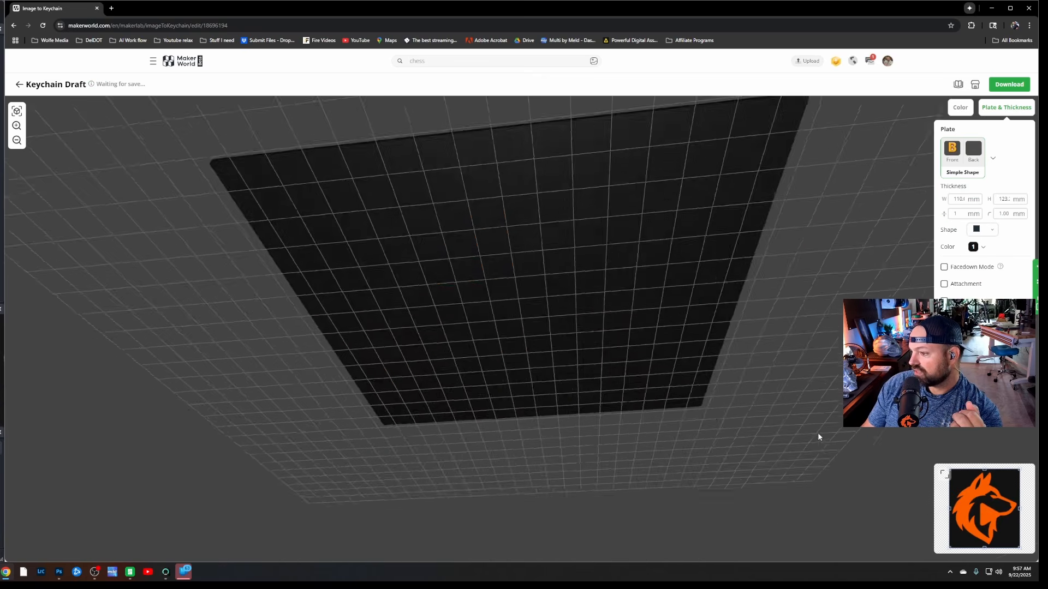
pyautogui.moveTo(624, 368); pyautogui.dragTo(764, 365)
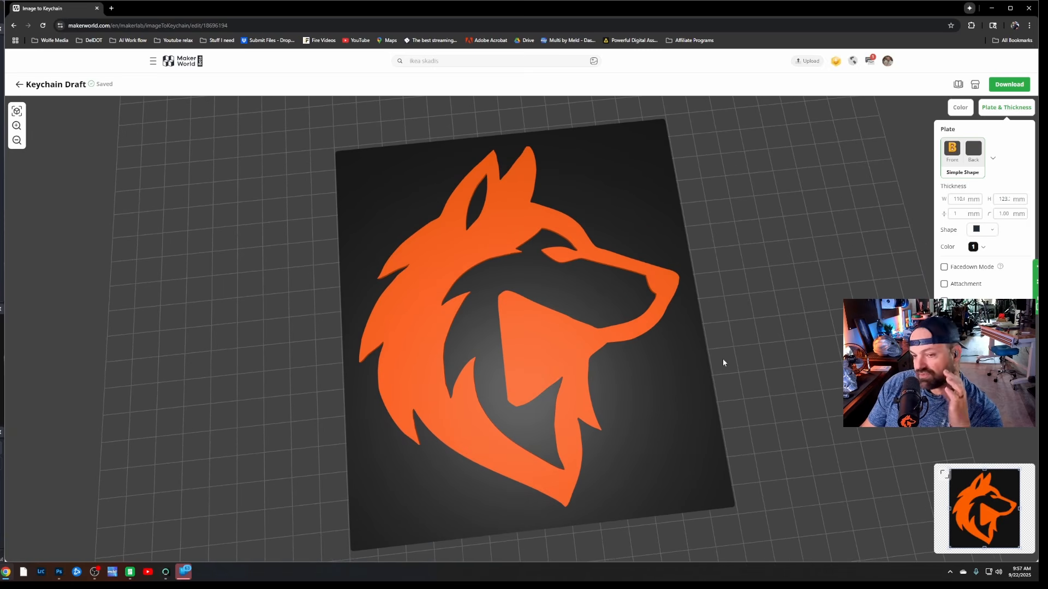
pyautogui.click(983, 229)
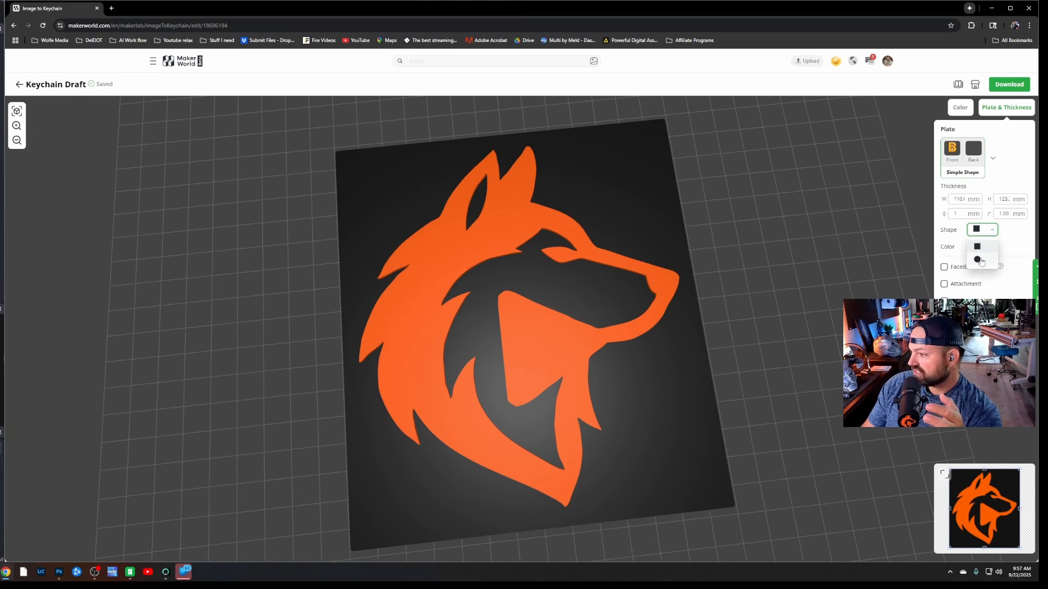
pyautogui.click(981, 261)
pyautogui.moveTo(734, 377); pyautogui.dragTo(732, 455)
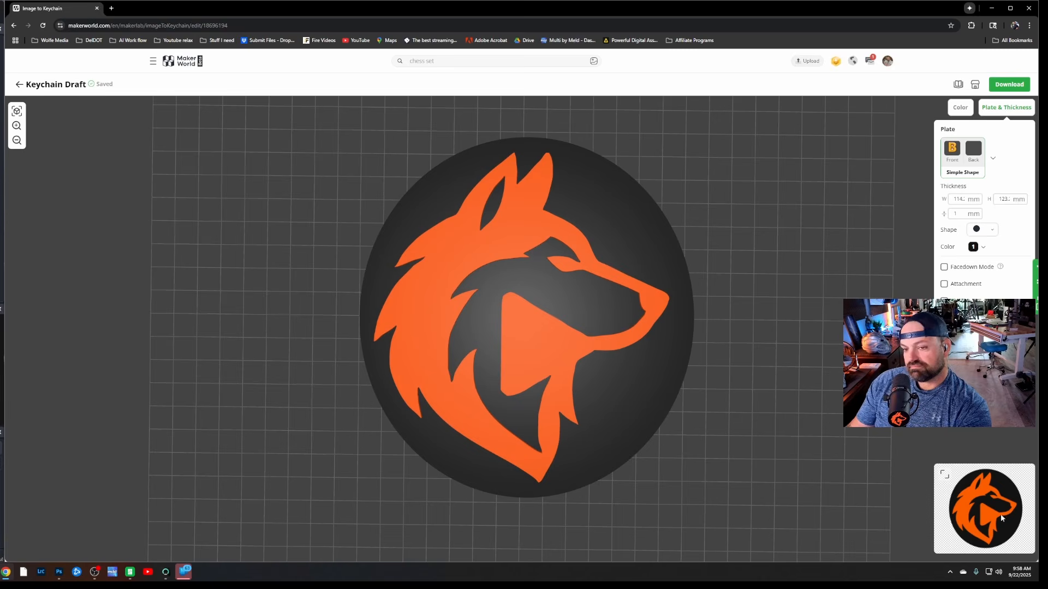
# Set the circular plate's width and height to 125 mm each in the 2D editor
pyautogui.click(944, 474)
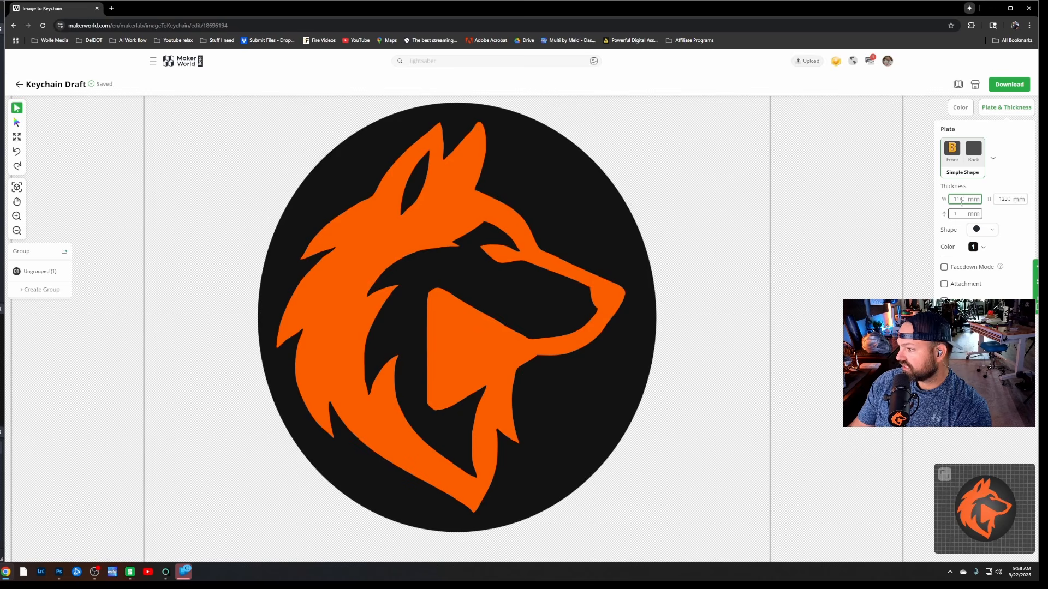
pyautogui.write('5')
pyautogui.click(1009, 199)
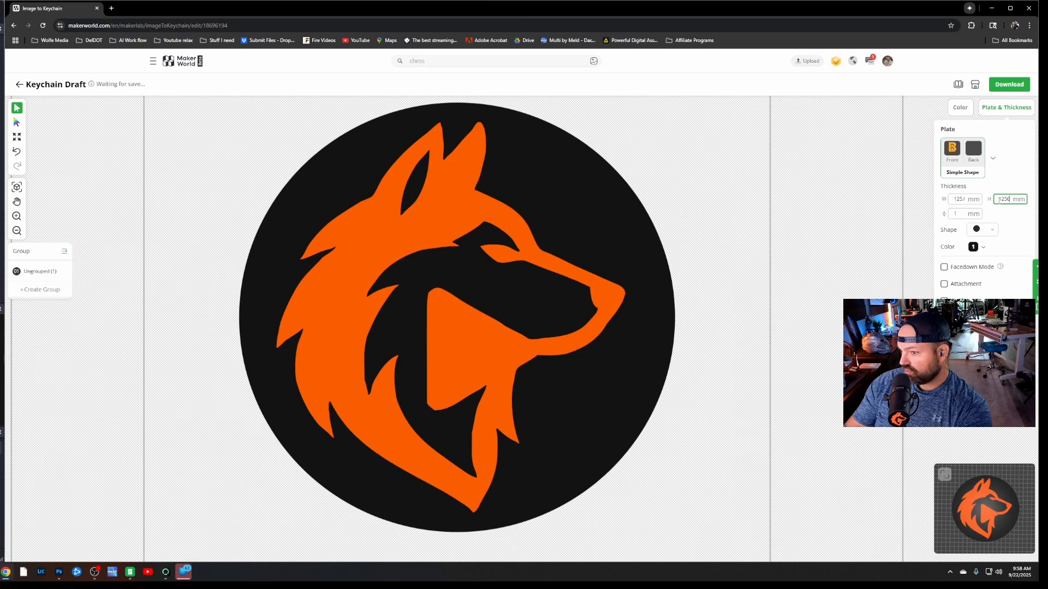
pyautogui.press('Return')
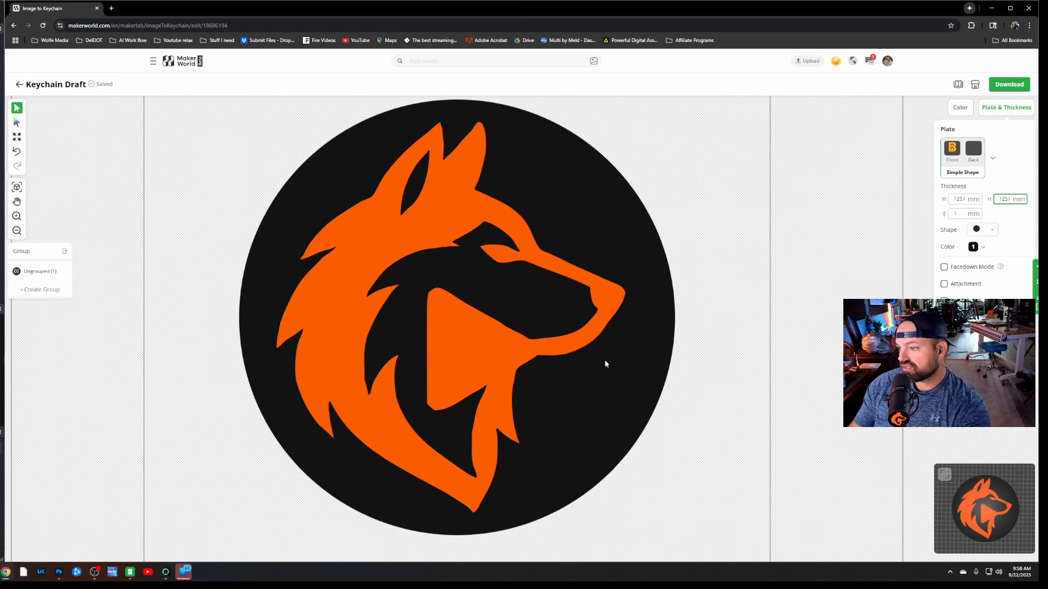
pyautogui.click(594, 341)
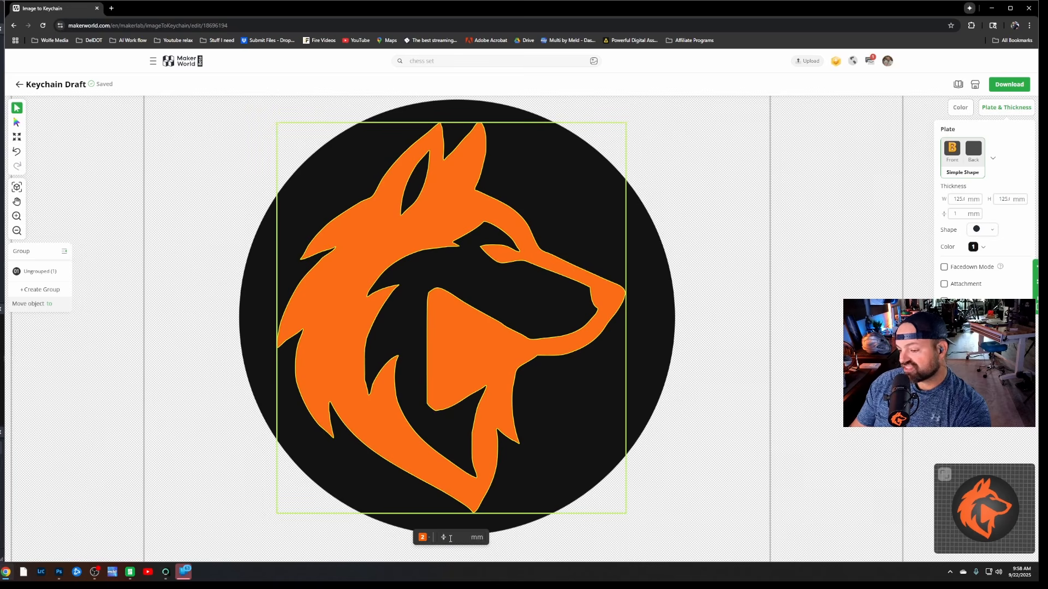
pyautogui.click(712, 352)
pyautogui.scroll(-3, 718, 340)
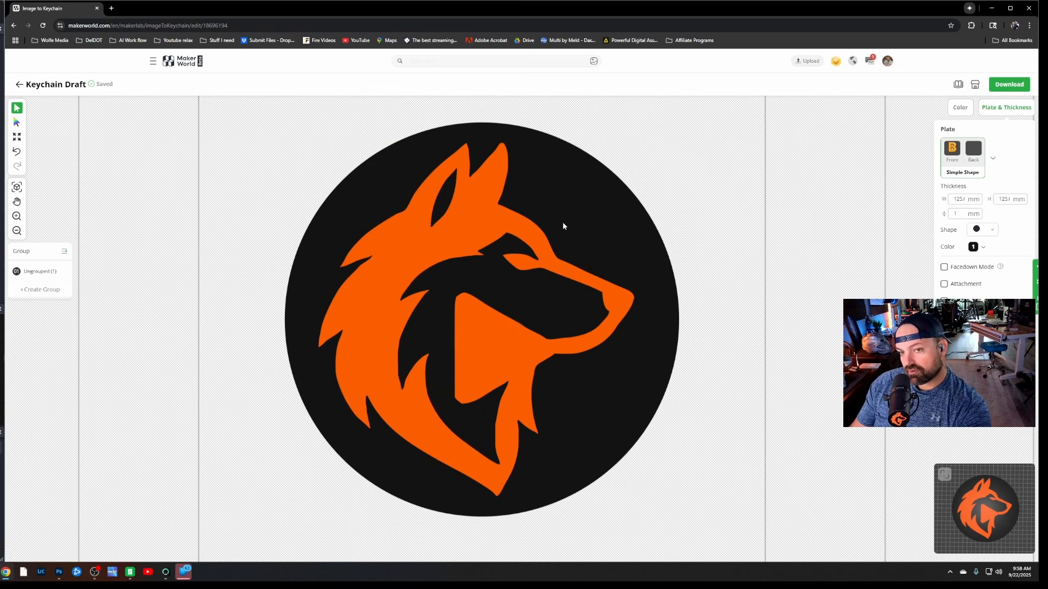
# Set the plate thickness to 3 mm and the orange wolf head's thickness to 0.5 mm
pyautogui.doubleClick(959, 214)
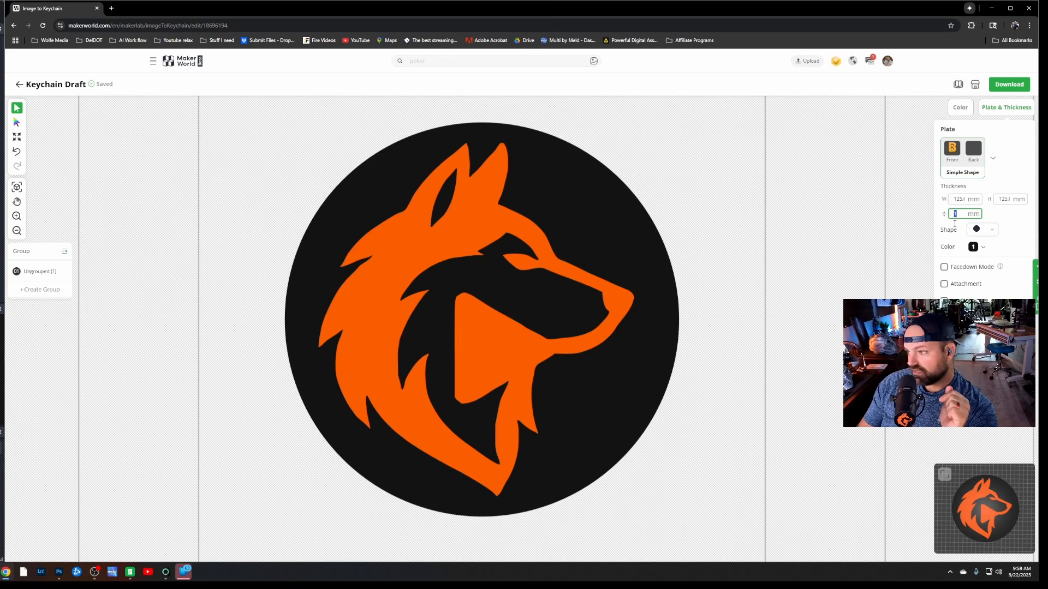
pyautogui.click(513, 400)
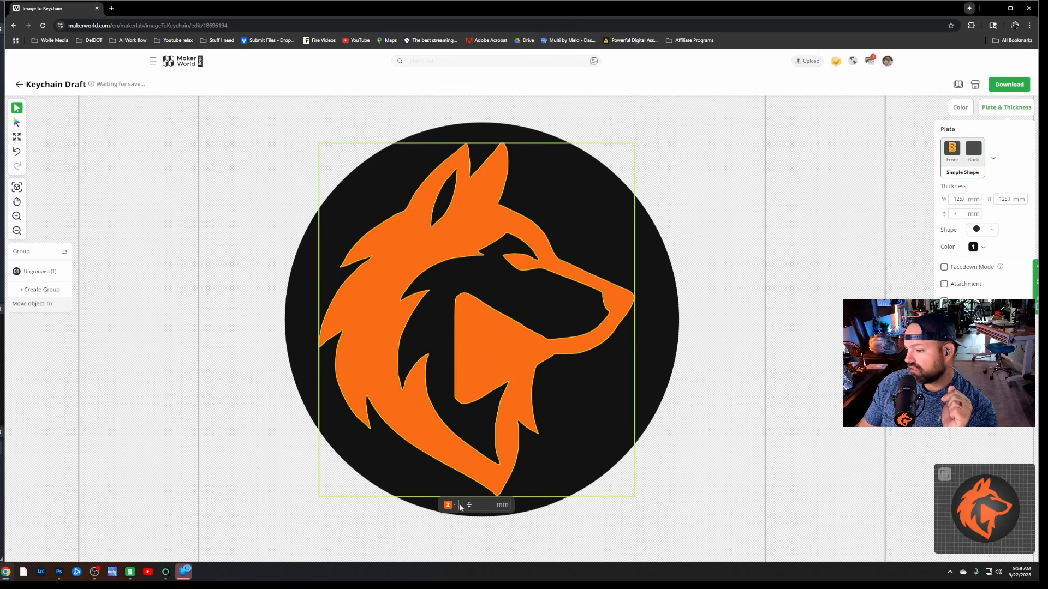
pyautogui.click(484, 507)
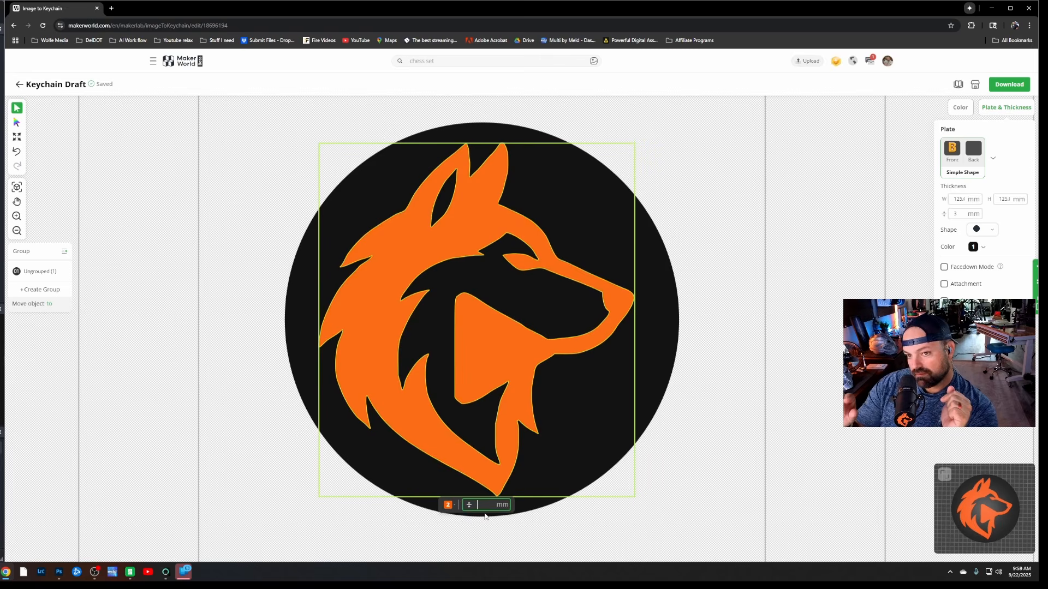
pyautogui.write('0.5')
pyautogui.press('Return')
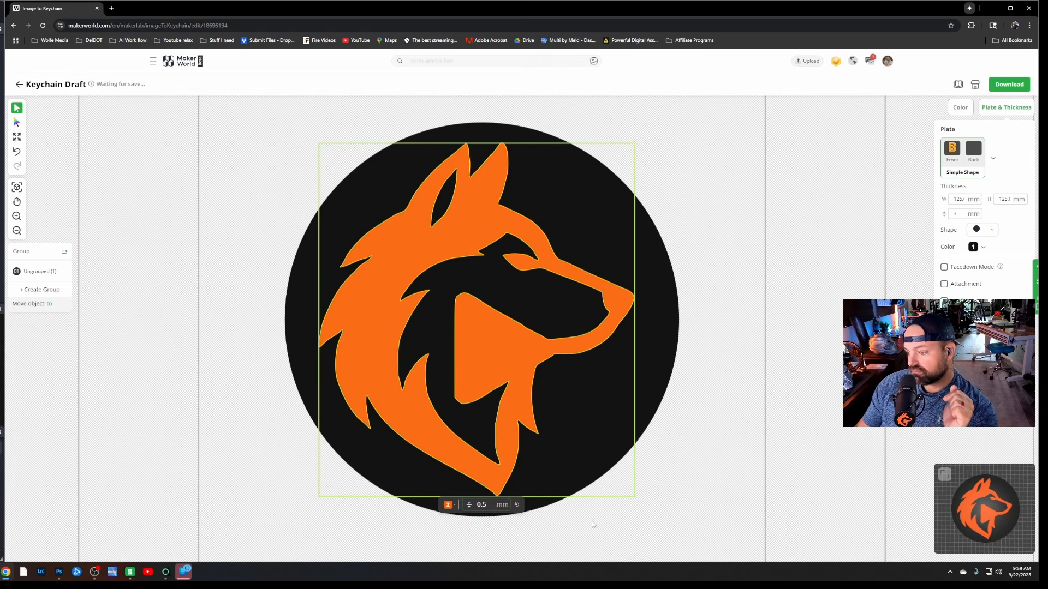
pyautogui.click(684, 489)
# Inspect the wolf head's raised height against the plate from the side in the 3D preview
pyautogui.click(945, 476)
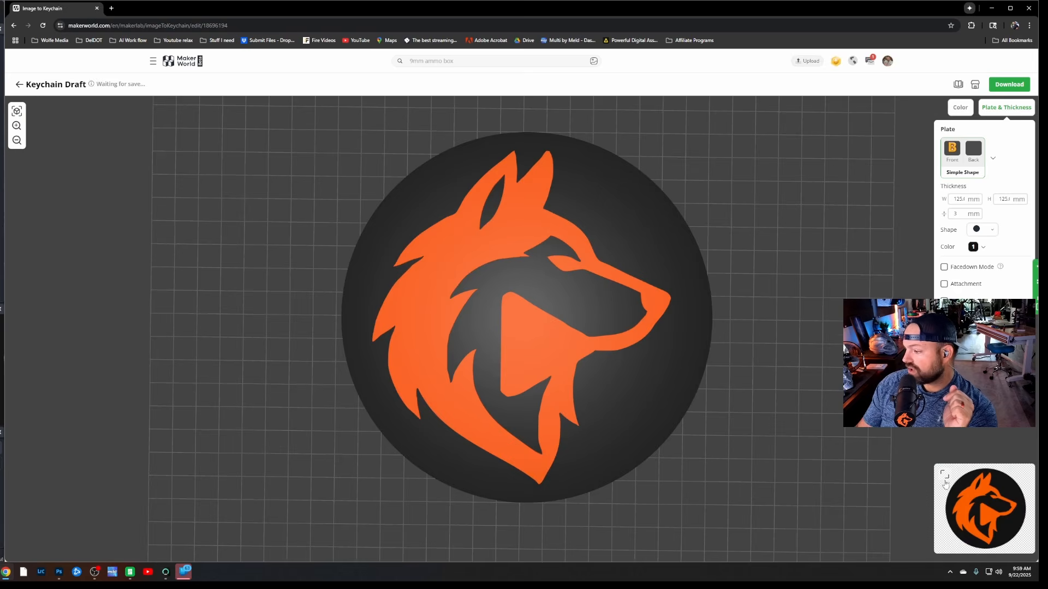
pyautogui.moveTo(733, 448); pyautogui.dragTo(568, 352)
pyautogui.scroll(10, 509, 347)
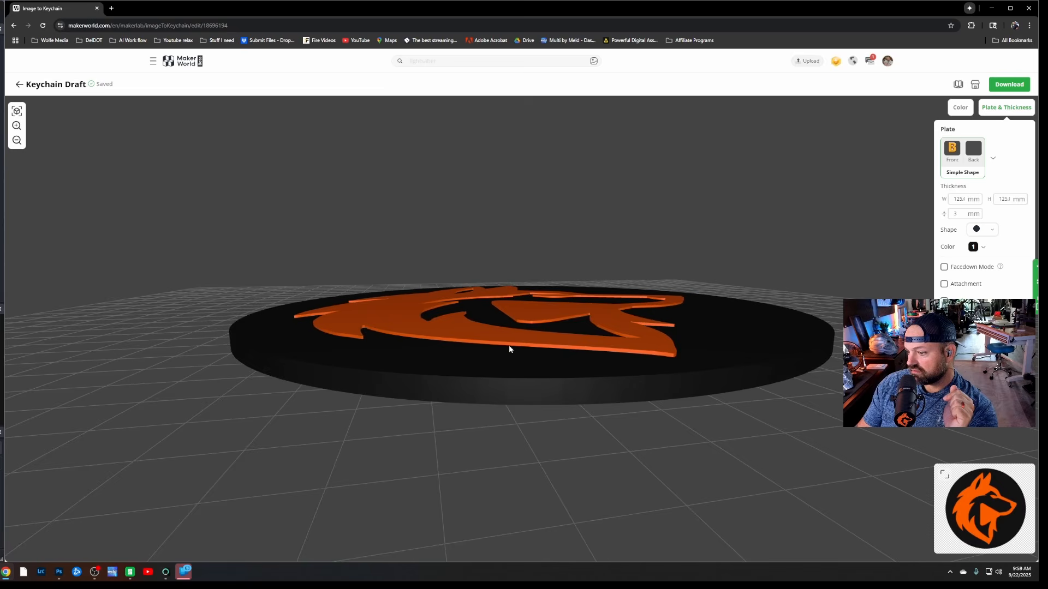
pyautogui.moveTo(326, 429); pyautogui.dragTo(416, 370)
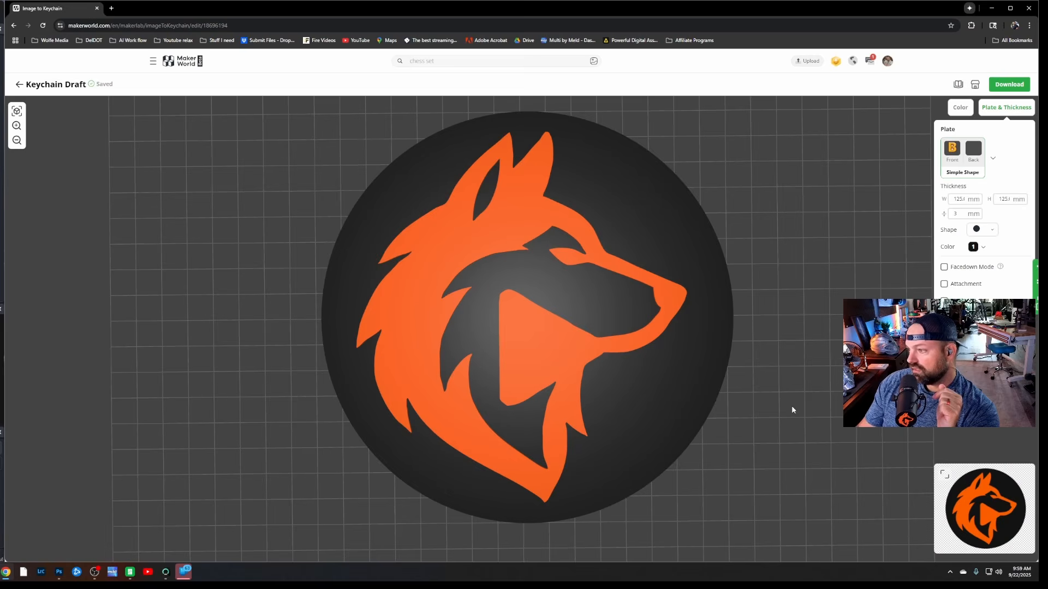
pyautogui.moveTo(777, 374); pyautogui.dragTo(436, 317)
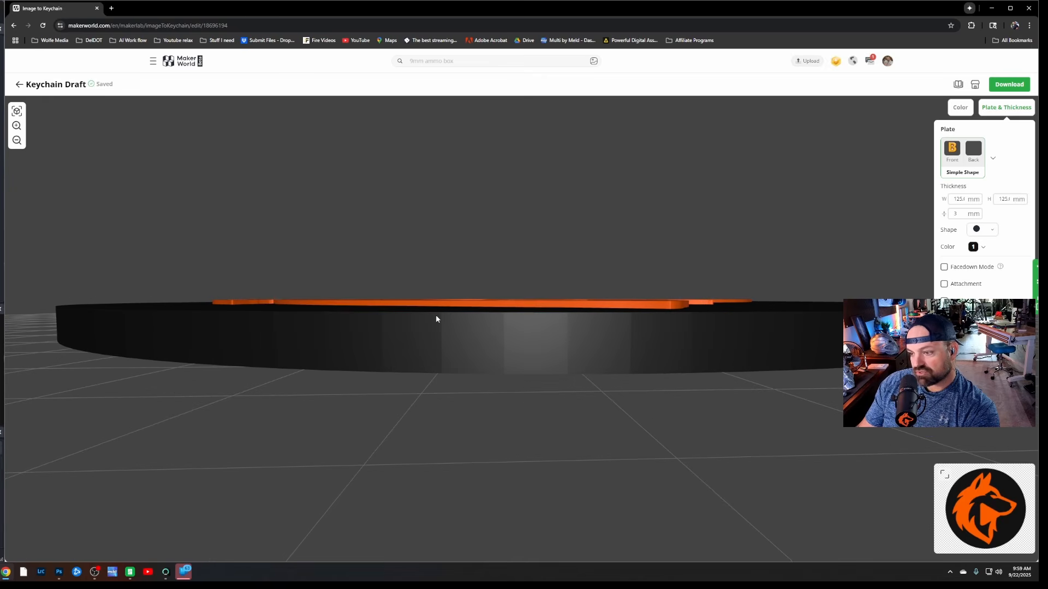
pyautogui.moveTo(416, 363); pyautogui.dragTo(470, 424)
pyautogui.scroll(-2, 655, 442)
# Enable the attachment in the 2D editor and move the circular plate down below its loop
pyautogui.click(945, 475)
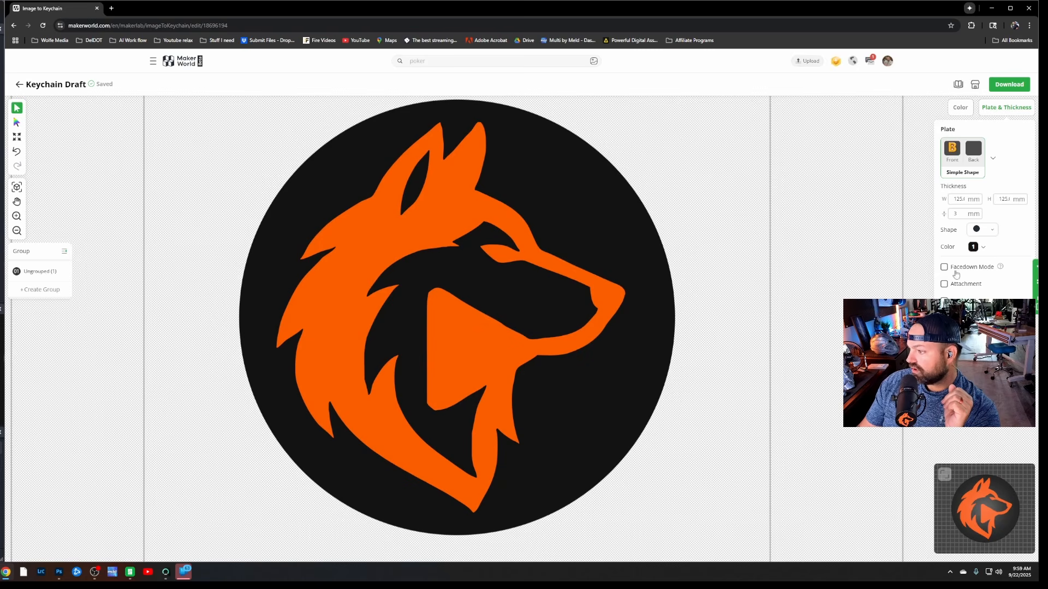
pyautogui.click(944, 285)
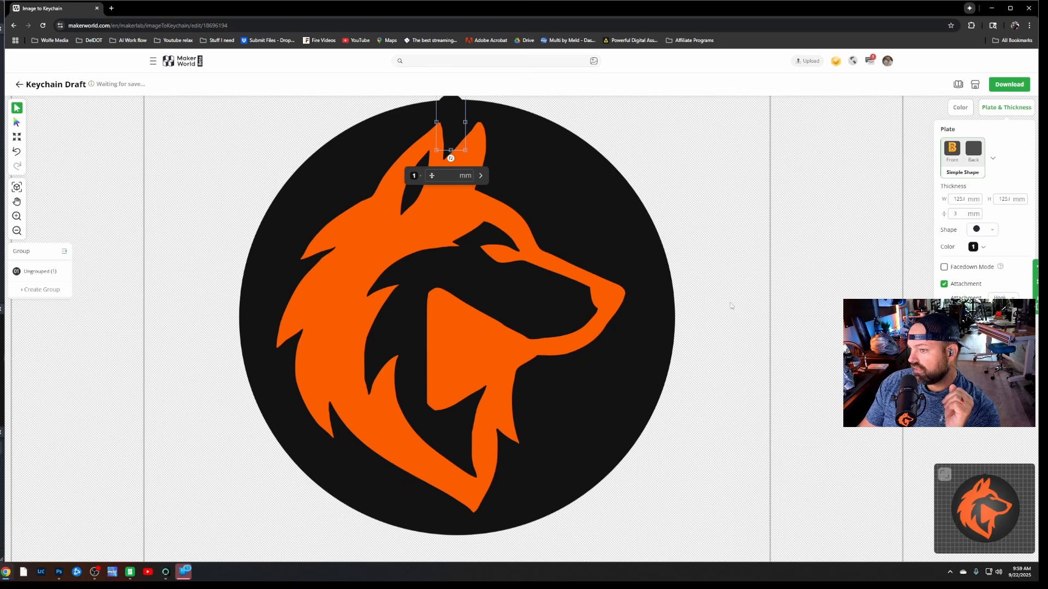
pyautogui.moveTo(645, 266); pyautogui.dragTo(643, 310)
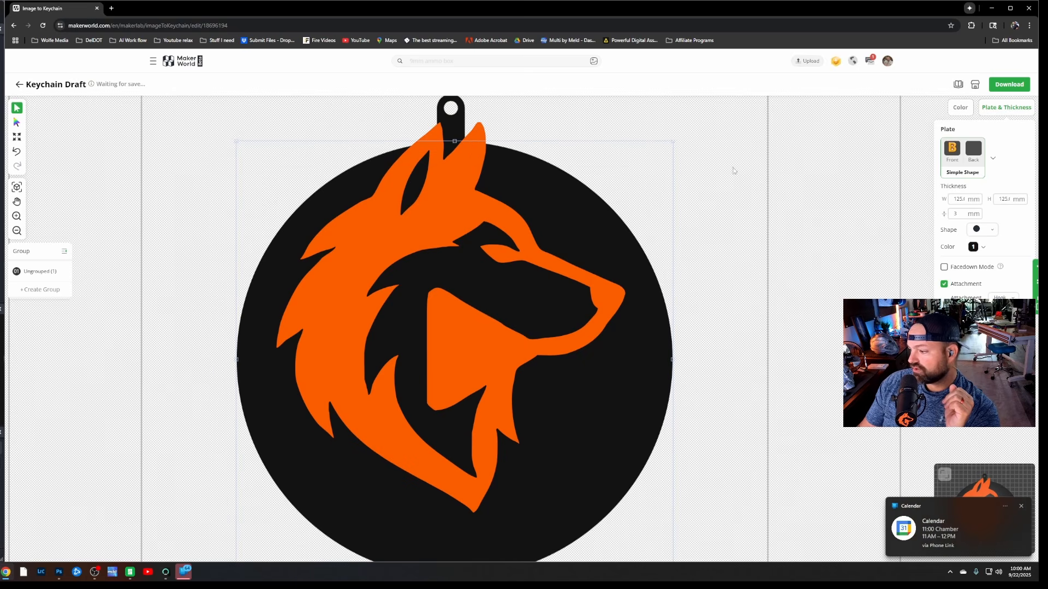
pyautogui.click(1021, 506)
# Try the Bookmark attachment type, then switch it to a hole and shift the plate down slightly
pyautogui.click(1003, 297)
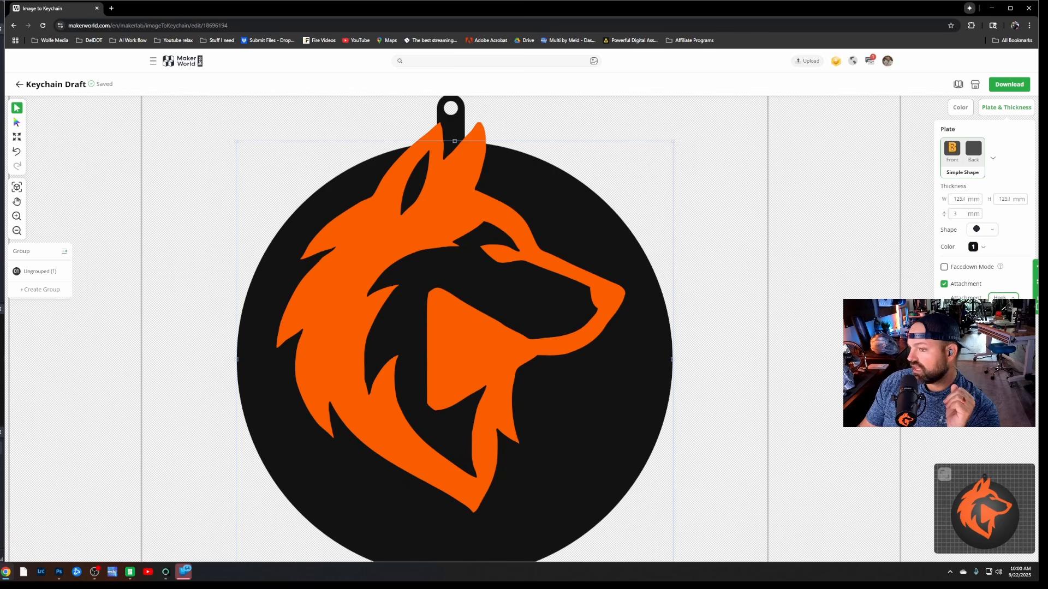
pyautogui.click(1006, 327)
pyautogui.scroll(-5, 616, 355)
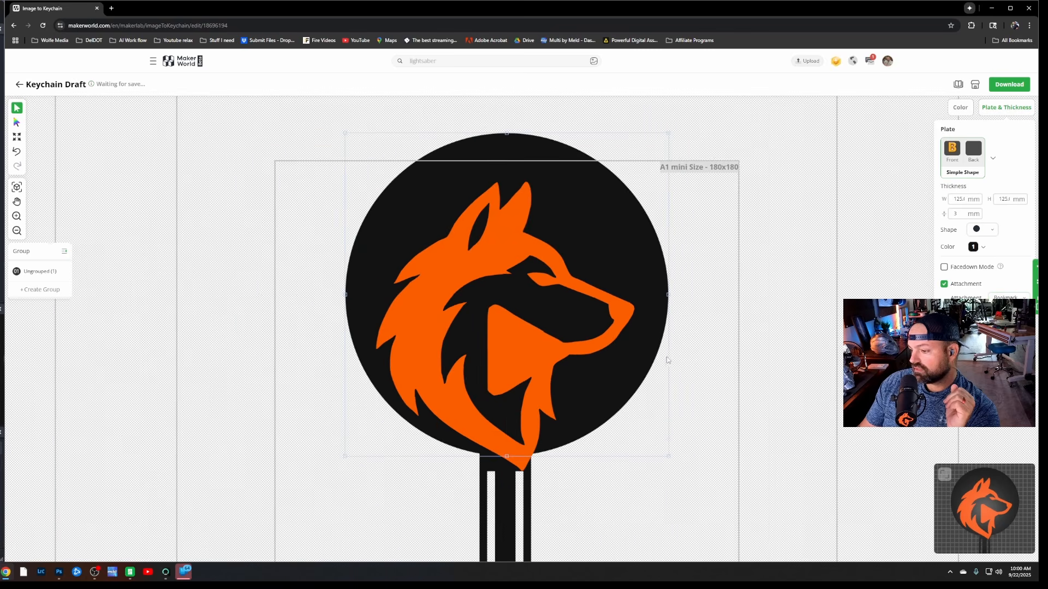
pyautogui.scroll(2, 619, 531)
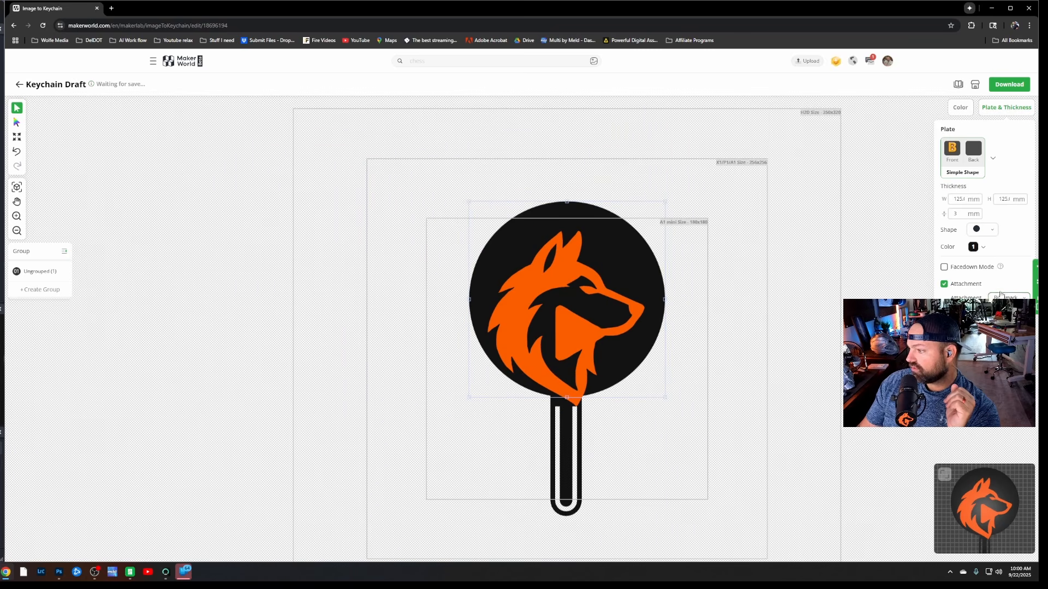
pyautogui.click(1003, 317)
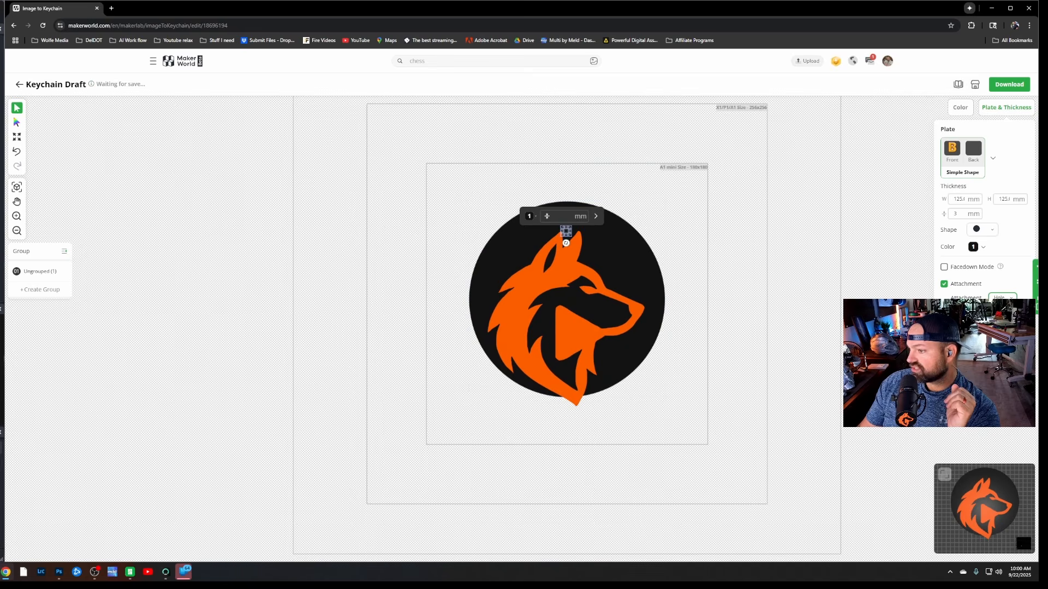
pyautogui.scroll(1, 567, 194)
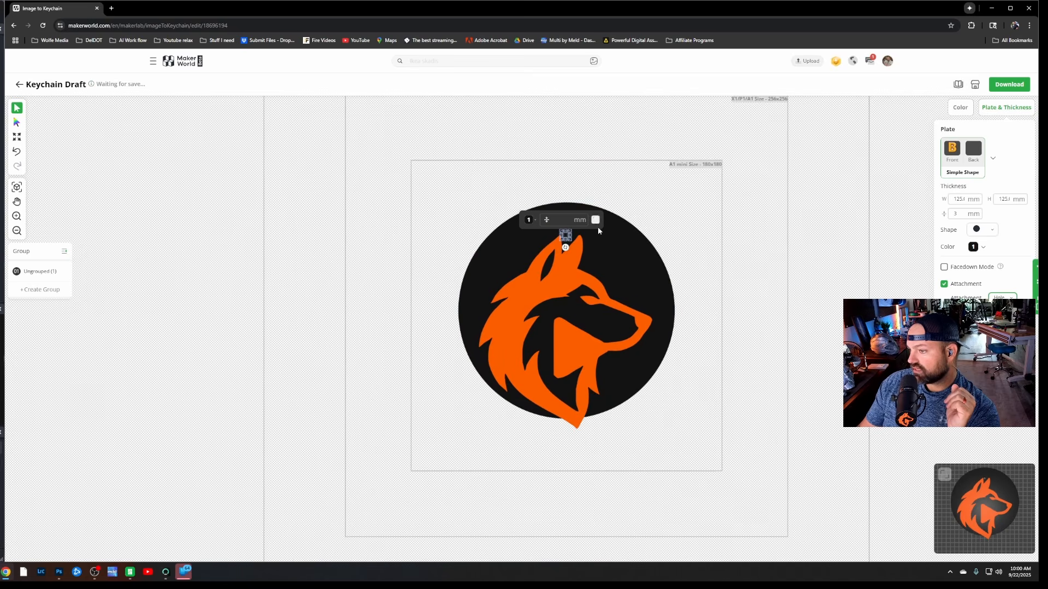
pyautogui.moveTo(604, 264); pyautogui.dragTo(605, 284)
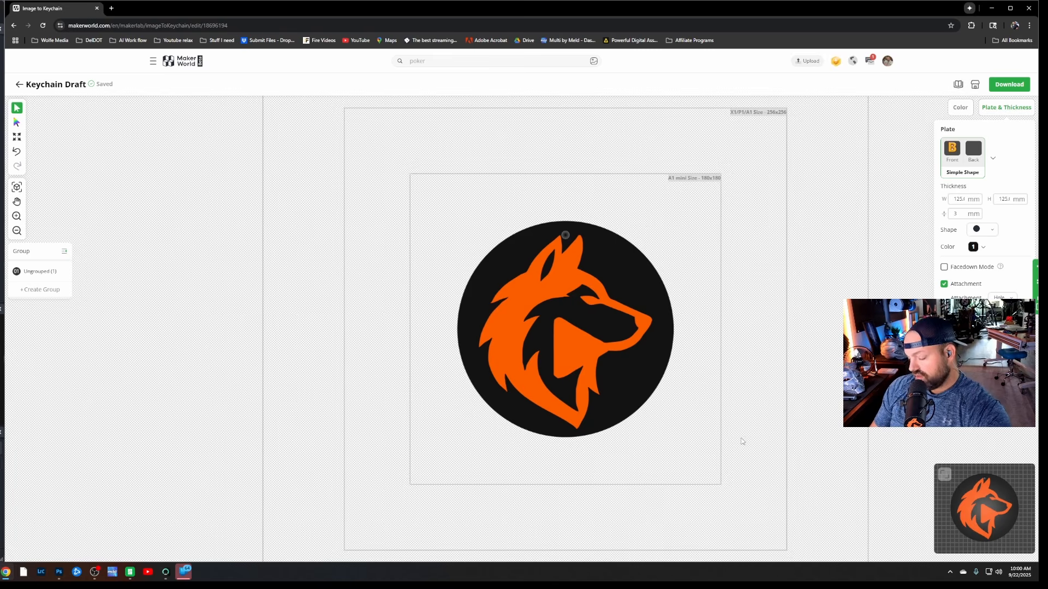
# Undo the attachment, thickness and plate height changes
pyautogui.hotkey('ctrl', 'z')
pyautogui.hotkey('ctrl', 'z')
pyautogui.hotkey('ctrl', 'z')
pyautogui.hotkey('ctrl', 'z')
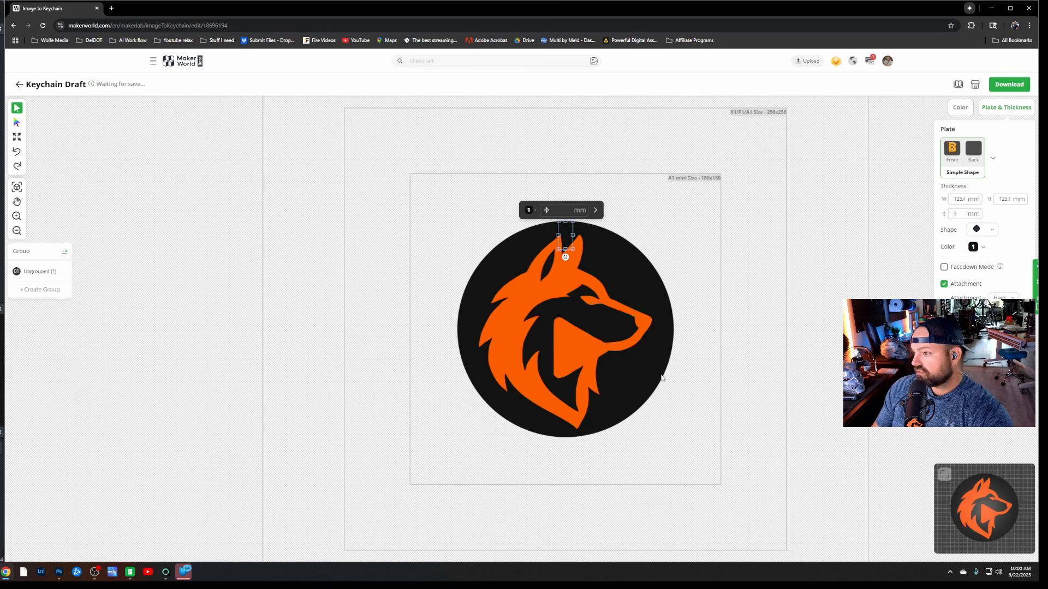
pyautogui.hotkey('ctrl', 'z')
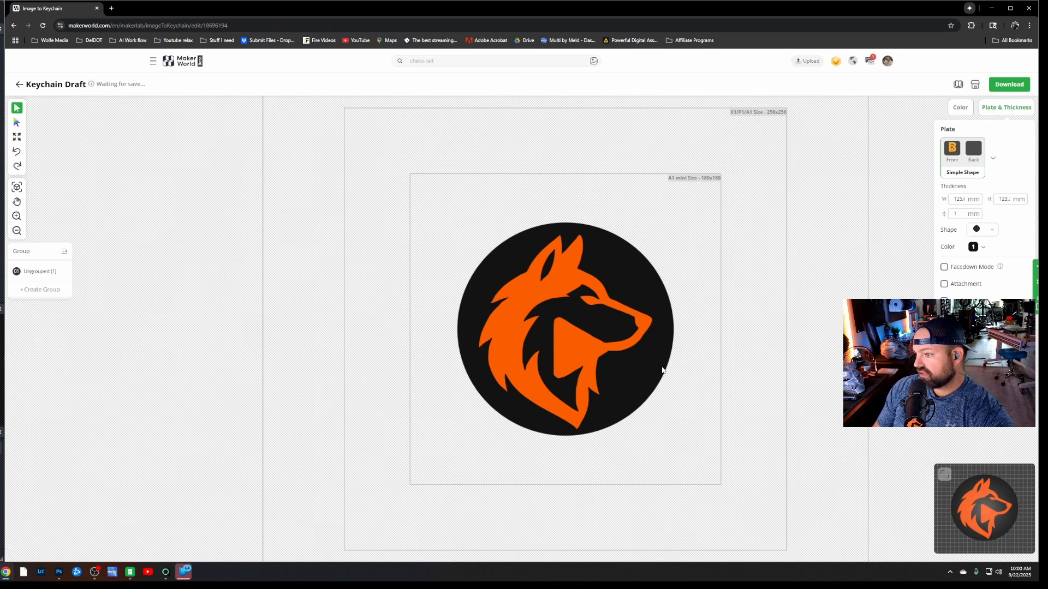
# Add a hole attachment to the plate and position it between the wolf's ears
pyautogui.click(944, 284)
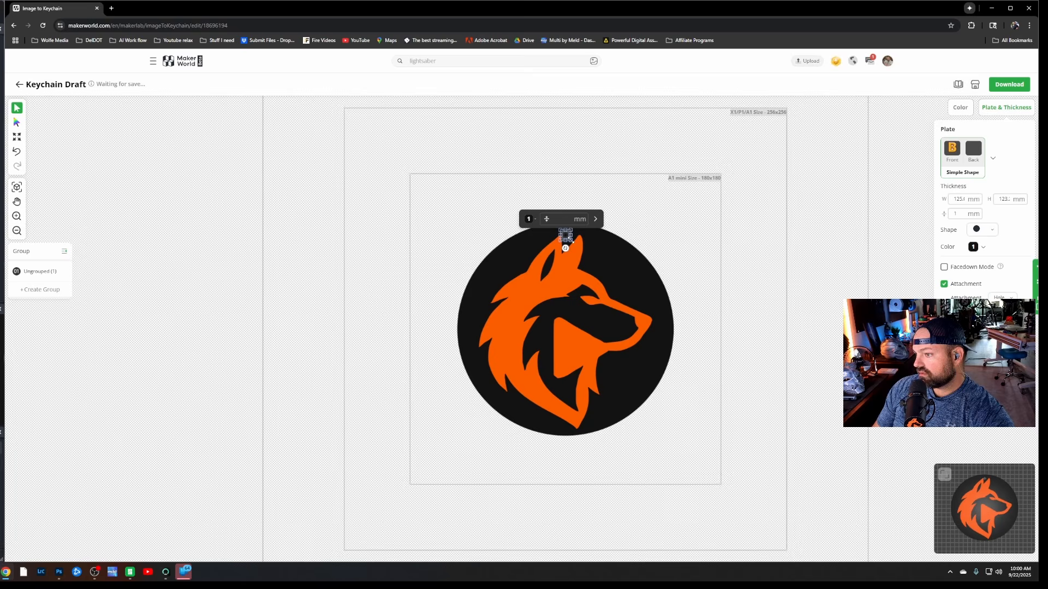
pyautogui.scroll(5, 571, 241)
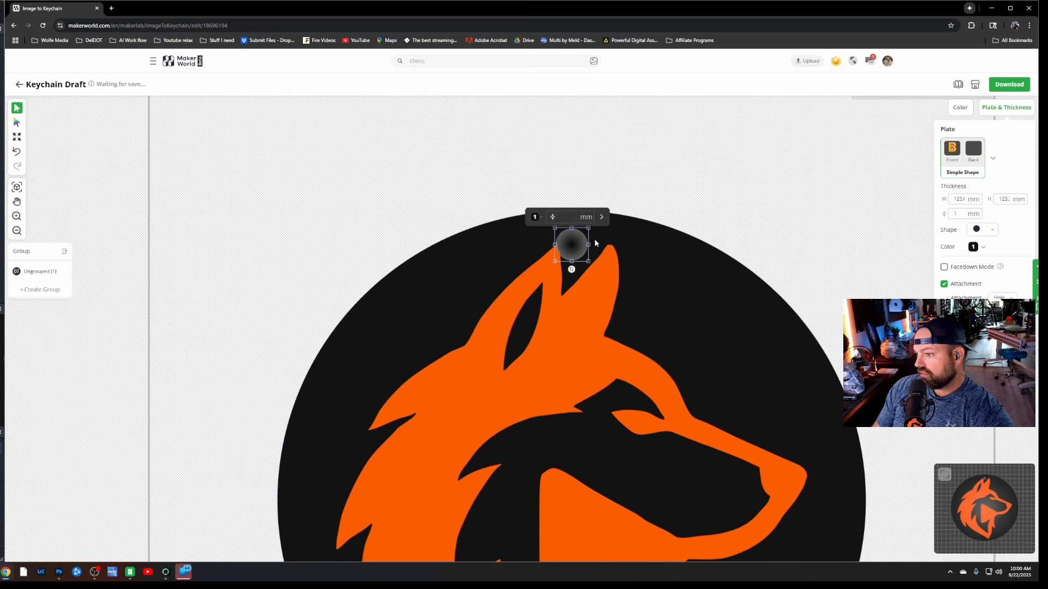
pyautogui.click(671, 208)
pyautogui.click(945, 475)
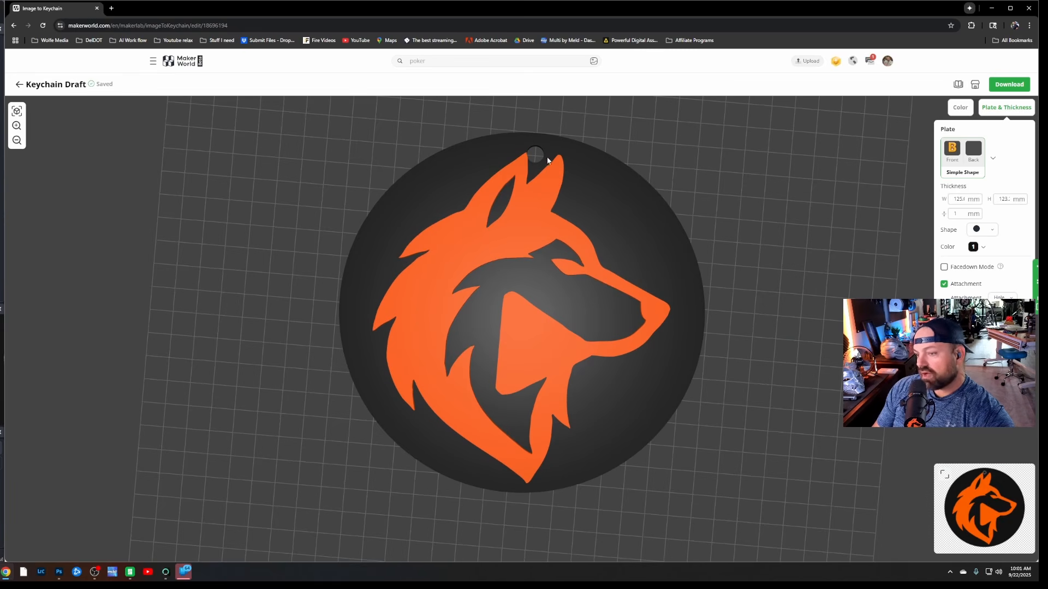
pyautogui.click(947, 478)
pyautogui.moveTo(450, 123); pyautogui.dragTo(453, 133)
pyautogui.click(593, 123)
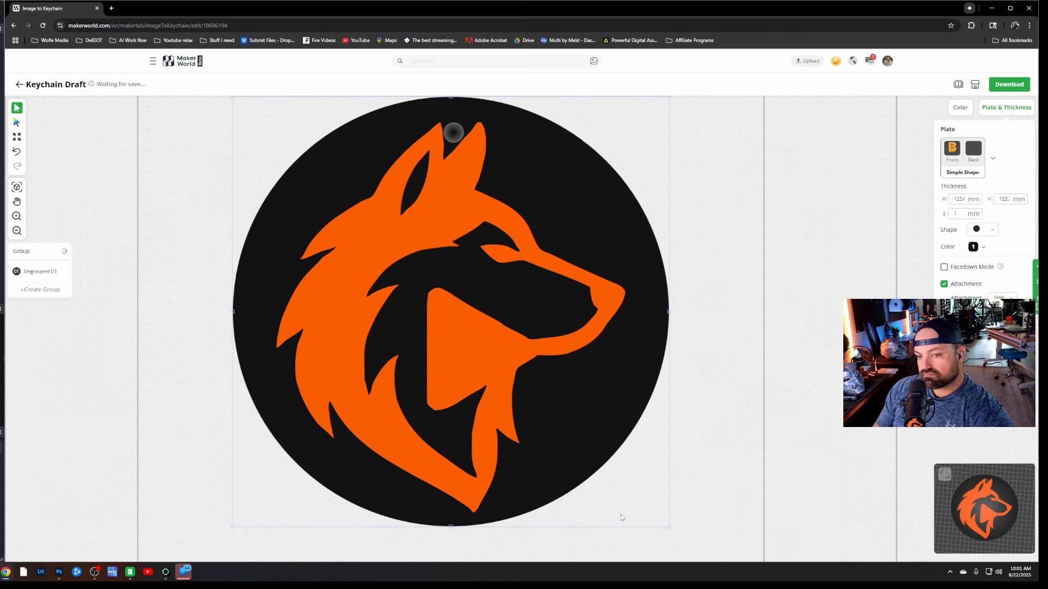
# Check the model's side profile in the 3D preview and set the plate thickness to 3 mm
pyautogui.click(944, 474)
pyautogui.moveTo(776, 444); pyautogui.dragTo(739, 346)
pyautogui.click(950, 215)
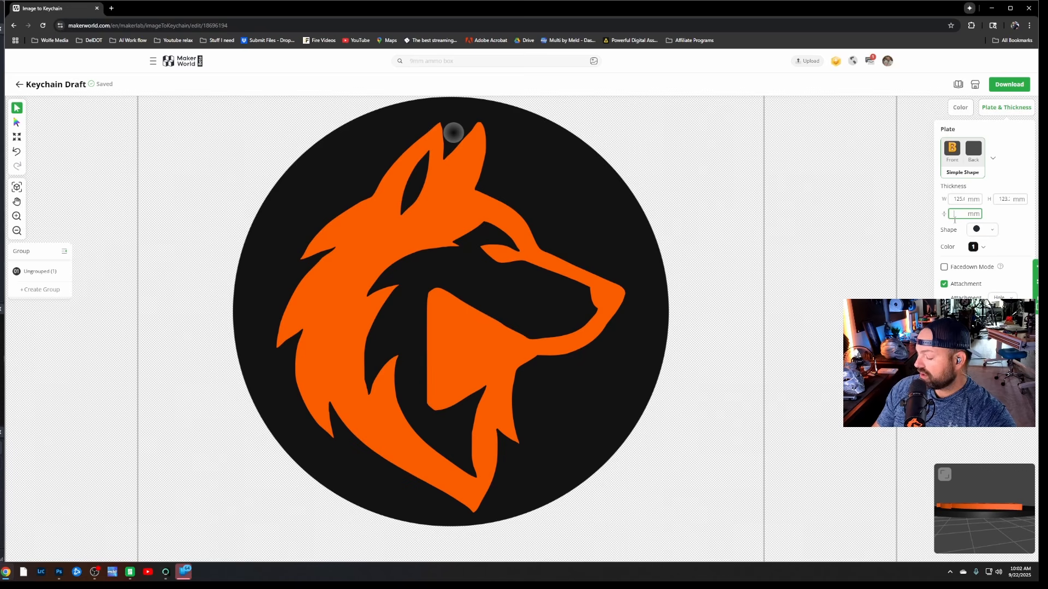
pyautogui.write('3')
pyautogui.press('Return')
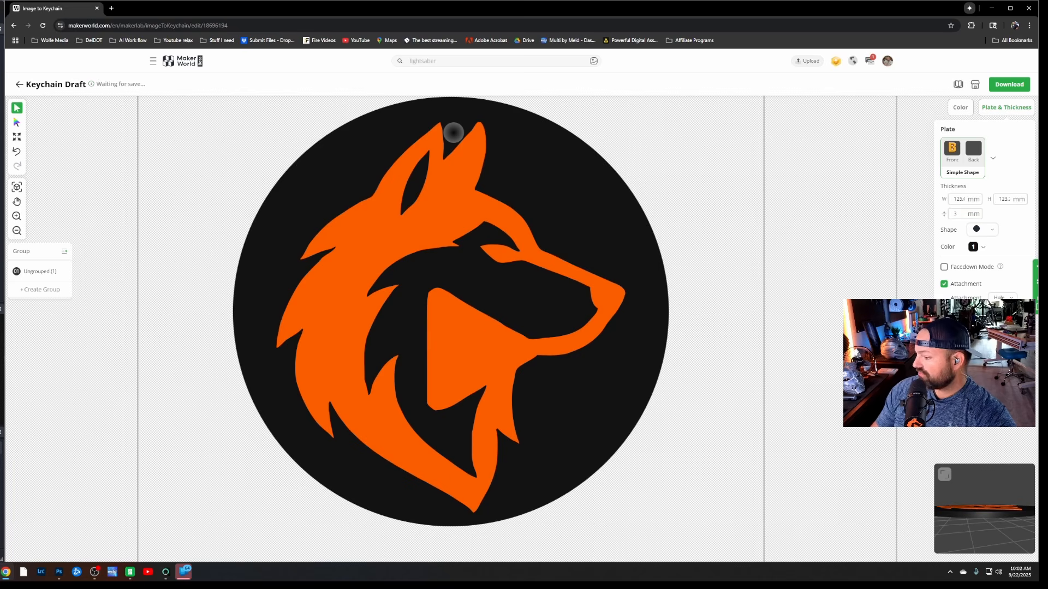
# Enlarge the 3D preview and examine the wolf plate's face, raised logo and hanging hole
pyautogui.click(944, 475)
pyautogui.moveTo(576, 405); pyautogui.dragTo(437, 443)
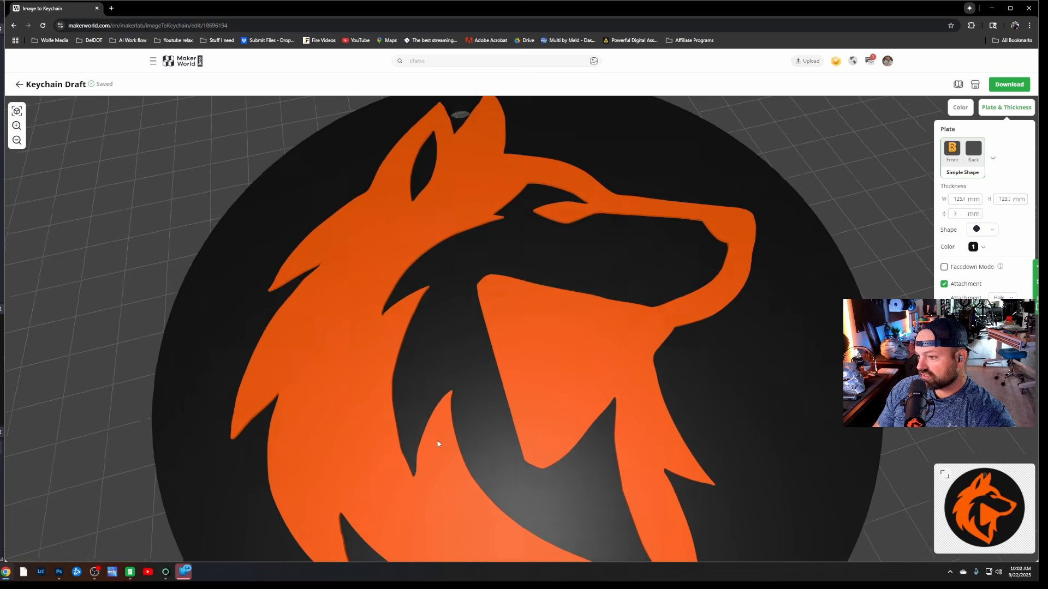
pyautogui.scroll(-5, 455, 318)
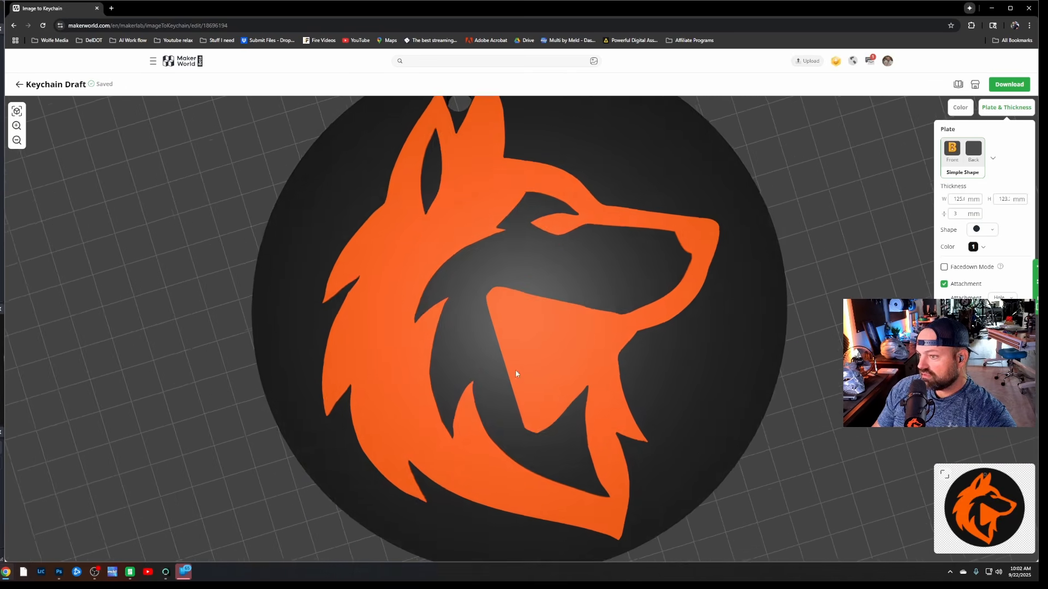
pyautogui.scroll(-3, 507, 306)
pyautogui.scroll(3, 436, 137)
pyautogui.scroll(-2, 830, 349)
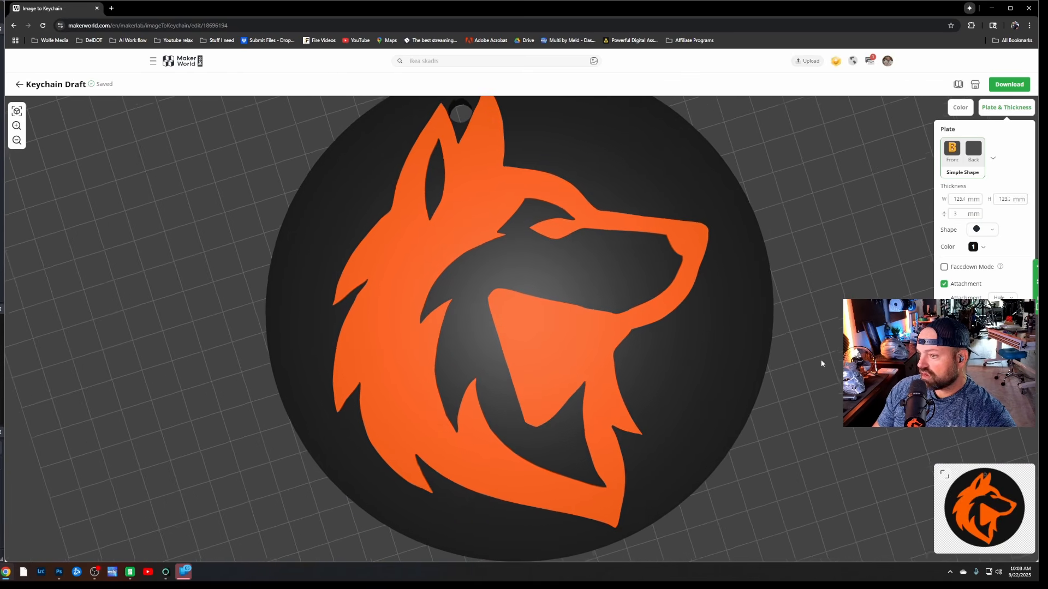
pyautogui.scroll(-2, 811, 375)
# Download the finished wolf keychain model as an STL file
pyautogui.click(1009, 84)
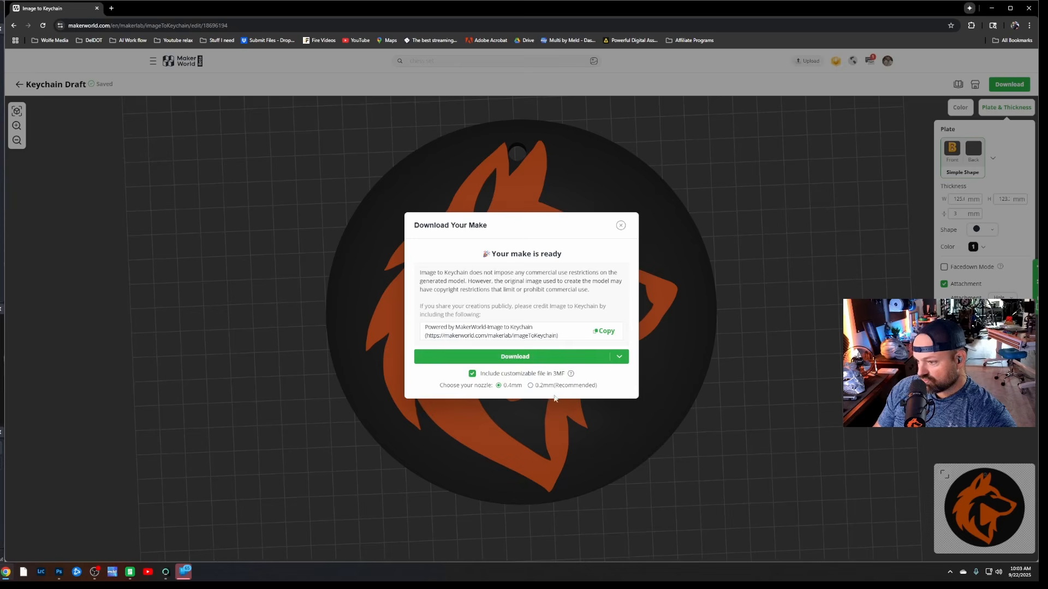
pyautogui.moveTo(557, 359)
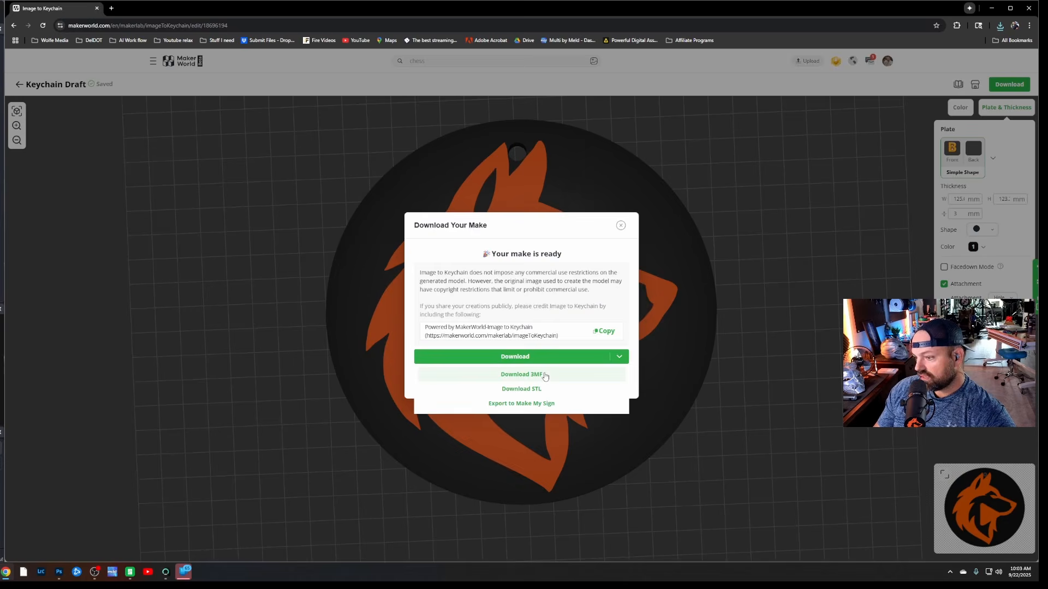
pyautogui.click(545, 392)
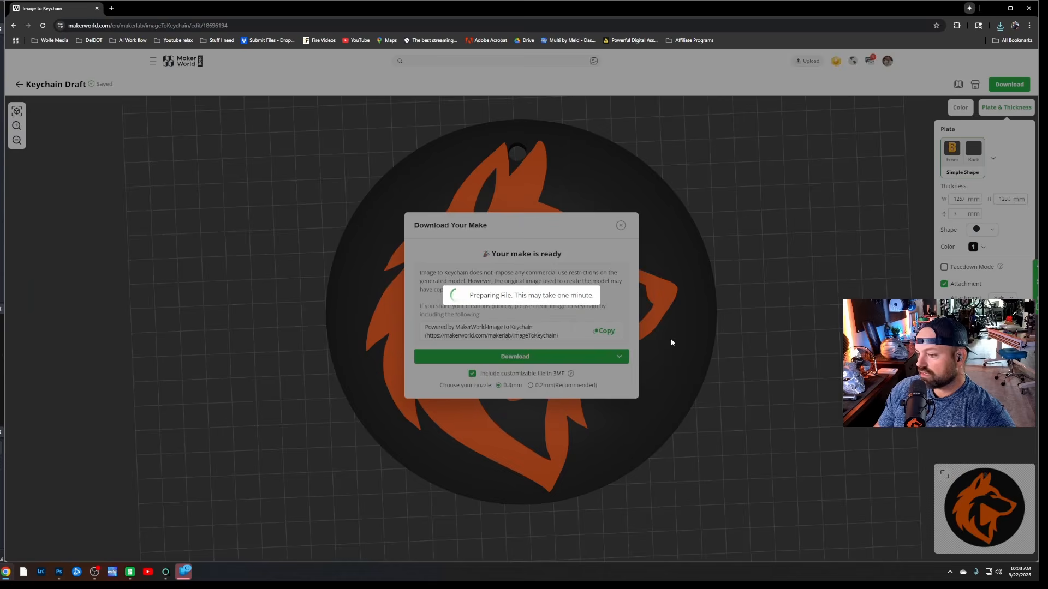
pyautogui.click(741, 211)
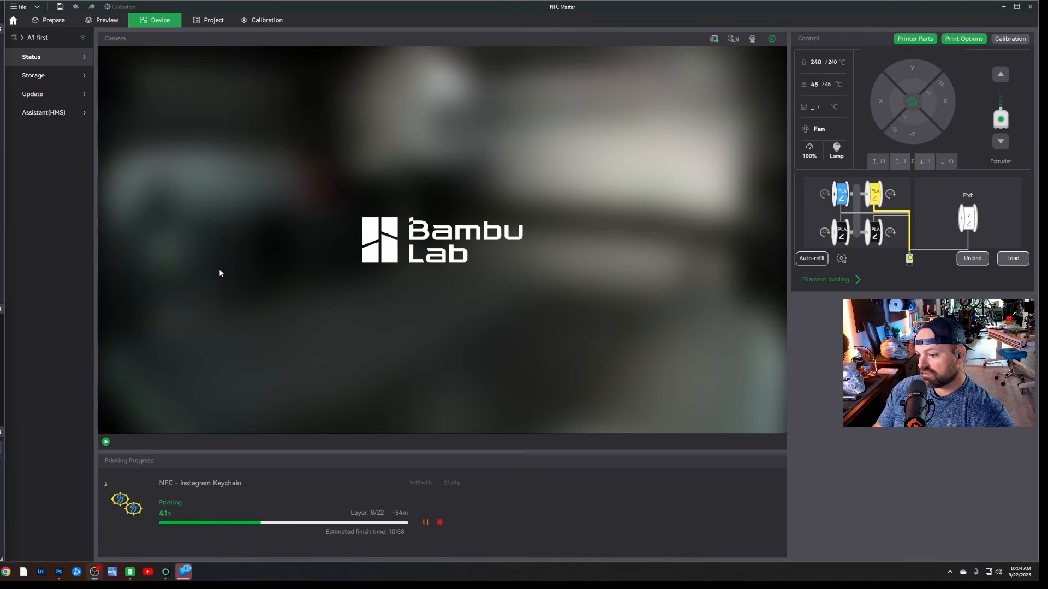
# Go to the model preparation view of the NFC Master project in Bambu Studio and add a new empty plate
pyautogui.click(49, 20)
pyautogui.scroll(-6, 343, 369)
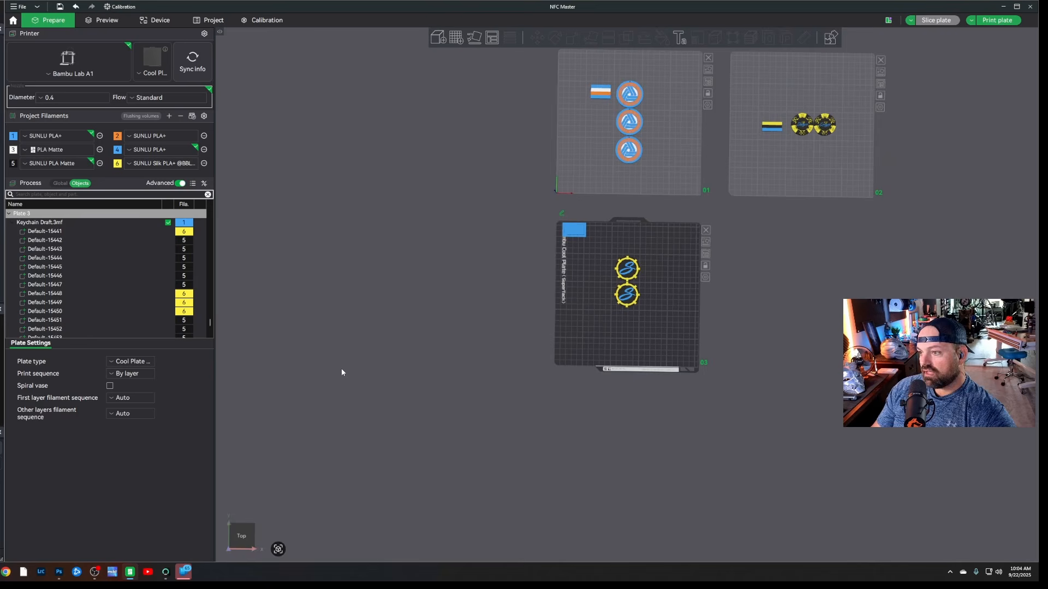
pyautogui.moveTo(391, 307); pyautogui.dragTo(392, 307)
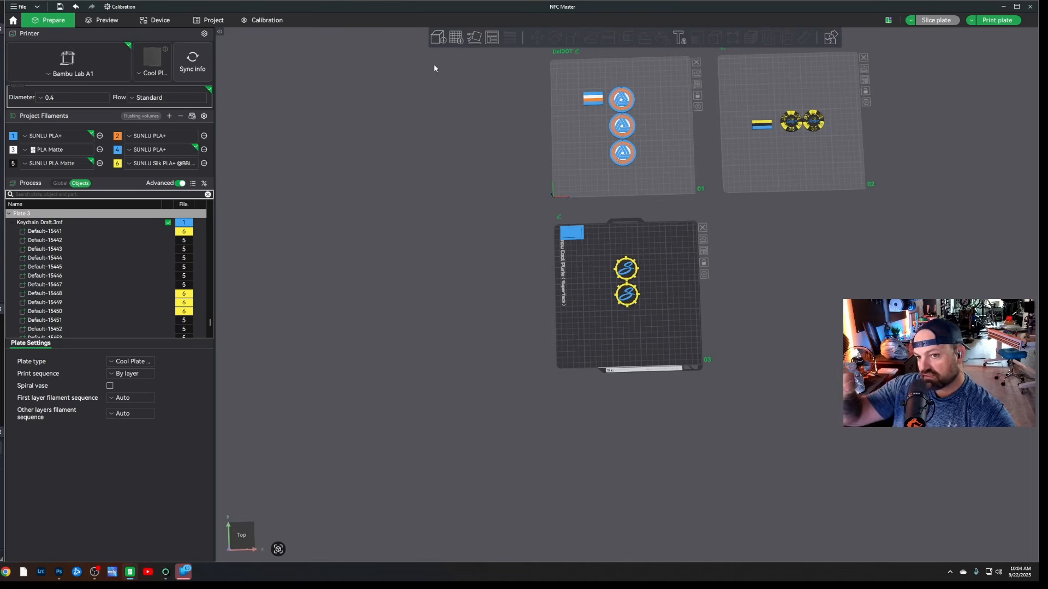
pyautogui.click(458, 41)
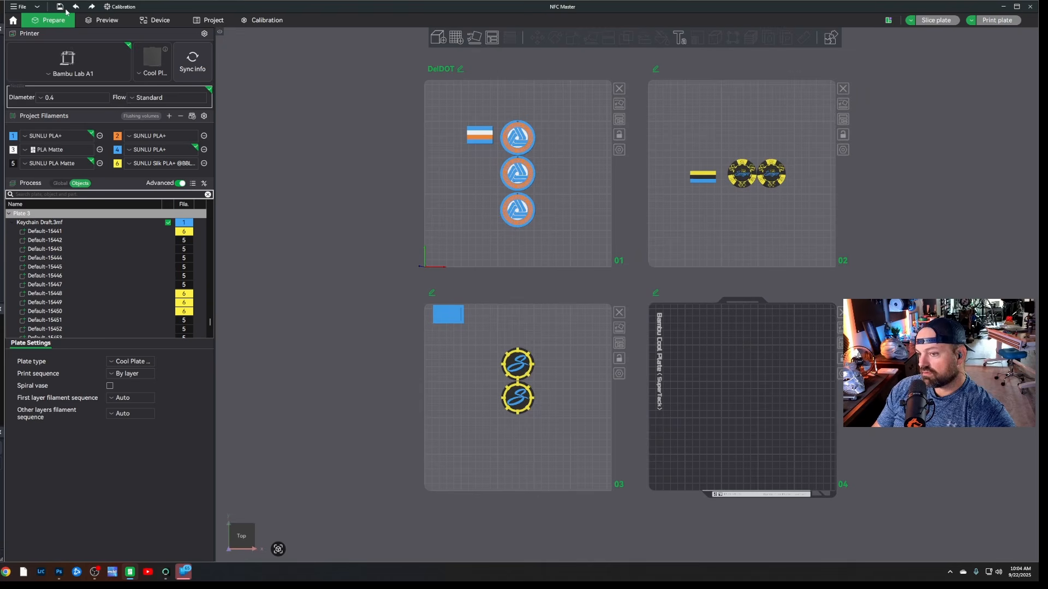
# Import the downloaded Keychain Draft (1) STL file onto the new plate
pyautogui.click(22, 7)
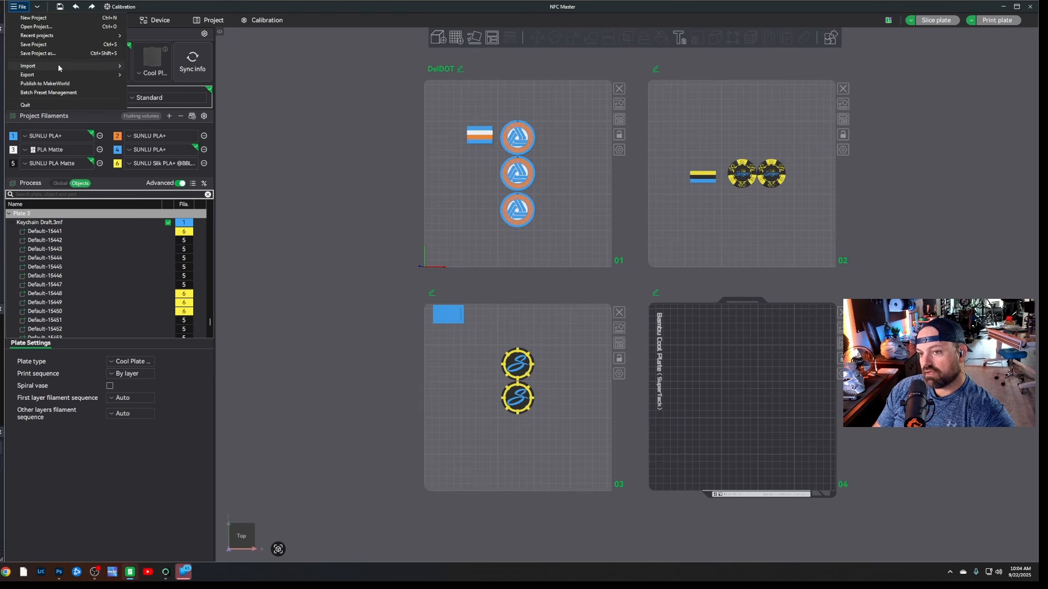
pyautogui.moveTo(57, 65)
pyautogui.click(137, 65)
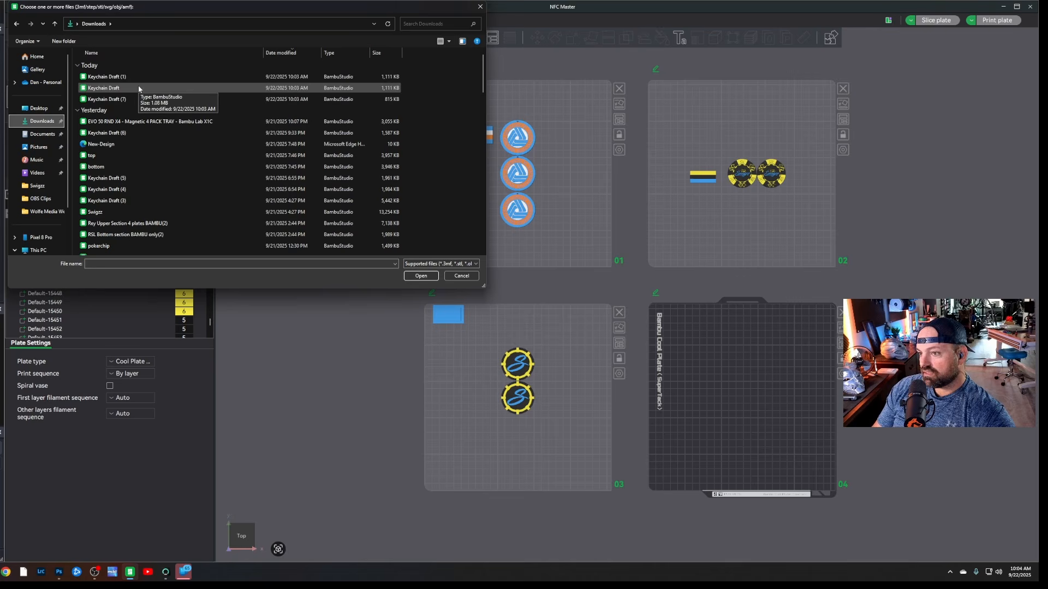
pyautogui.click(141, 78)
pyautogui.doubleClick(140, 78)
pyautogui.scroll(2, 711, 415)
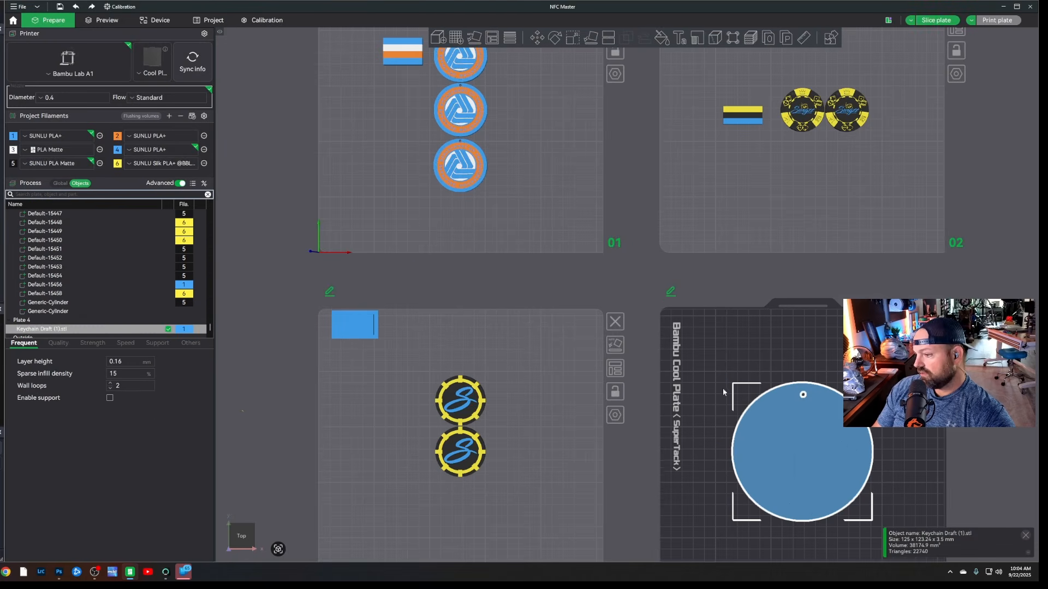
# Assign the orange filament 2 to the whole imported keychain model
pyautogui.moveTo(1009, 488); pyautogui.dragTo(1006, 457)
pyautogui.scroll(2, 938, 511)
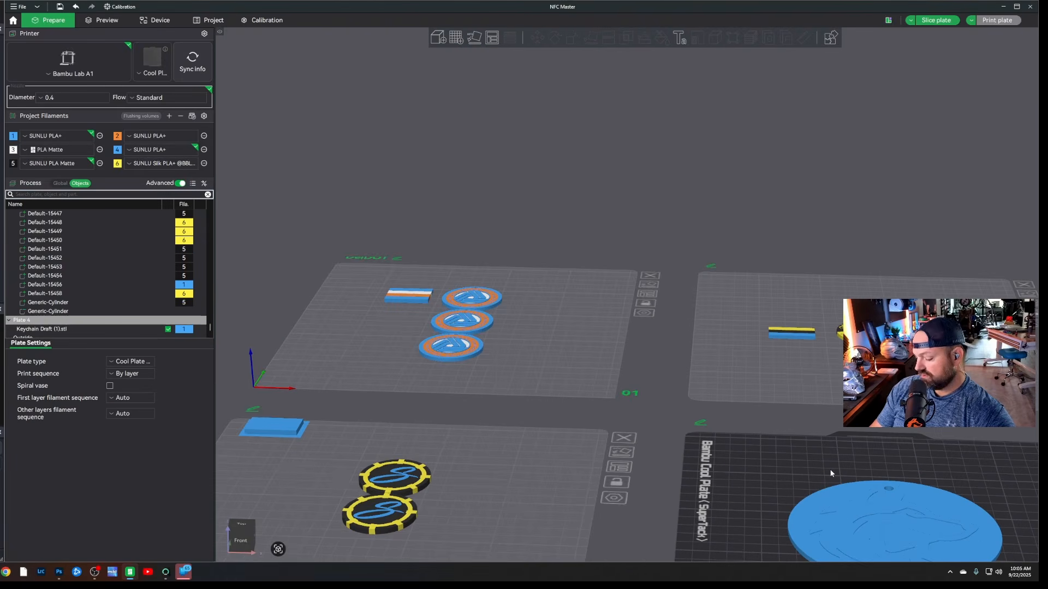
pyautogui.hotkey('ctrl', '0')
pyautogui.scroll(4, 654, 317)
pyautogui.scroll(4, 655, 317)
pyautogui.click(754, 378)
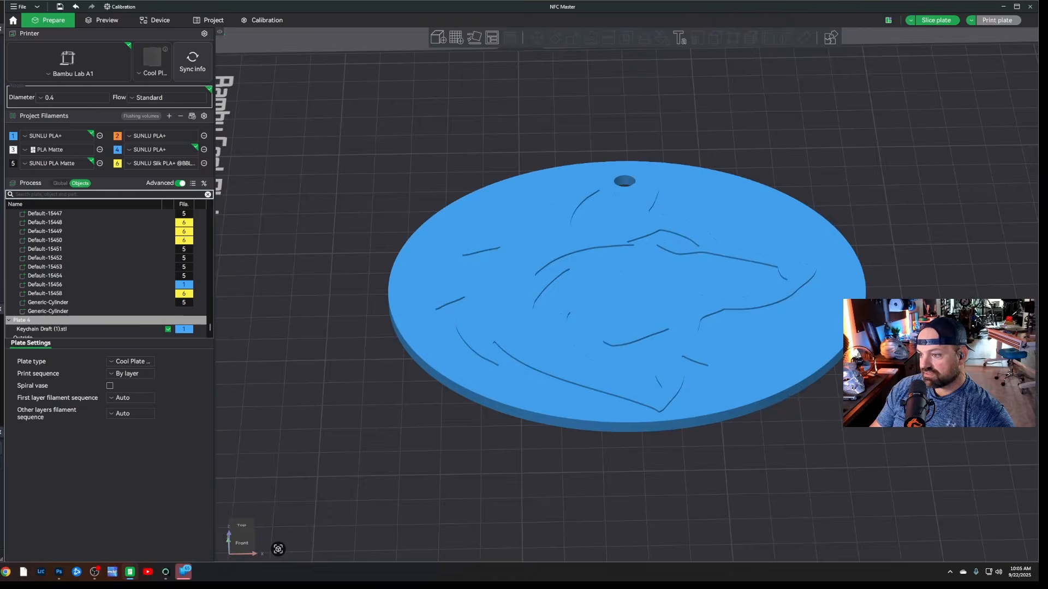
pyautogui.scroll(-1, 69, 315)
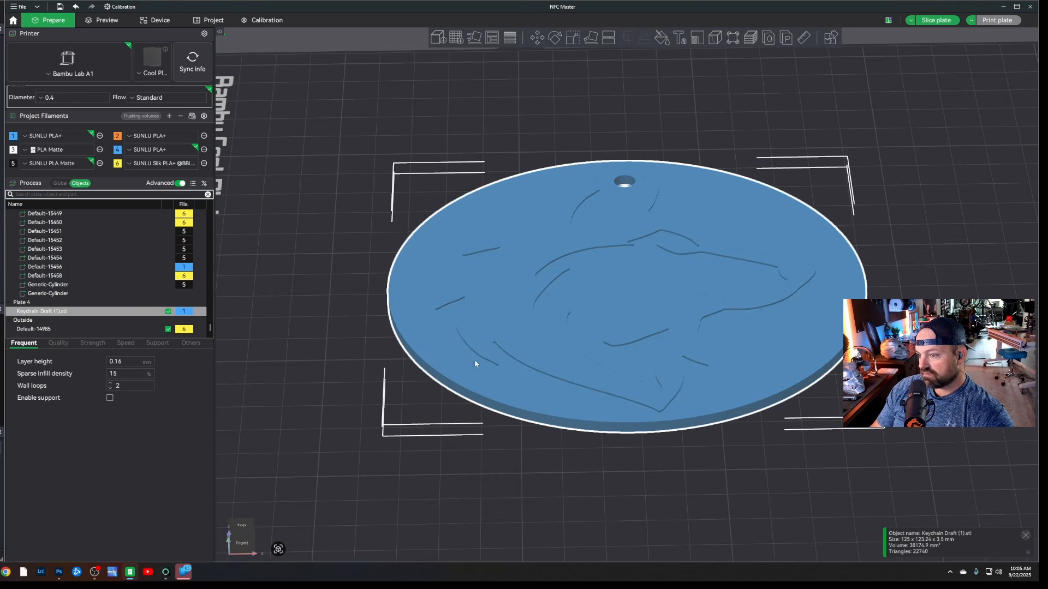
pyautogui.press('2')
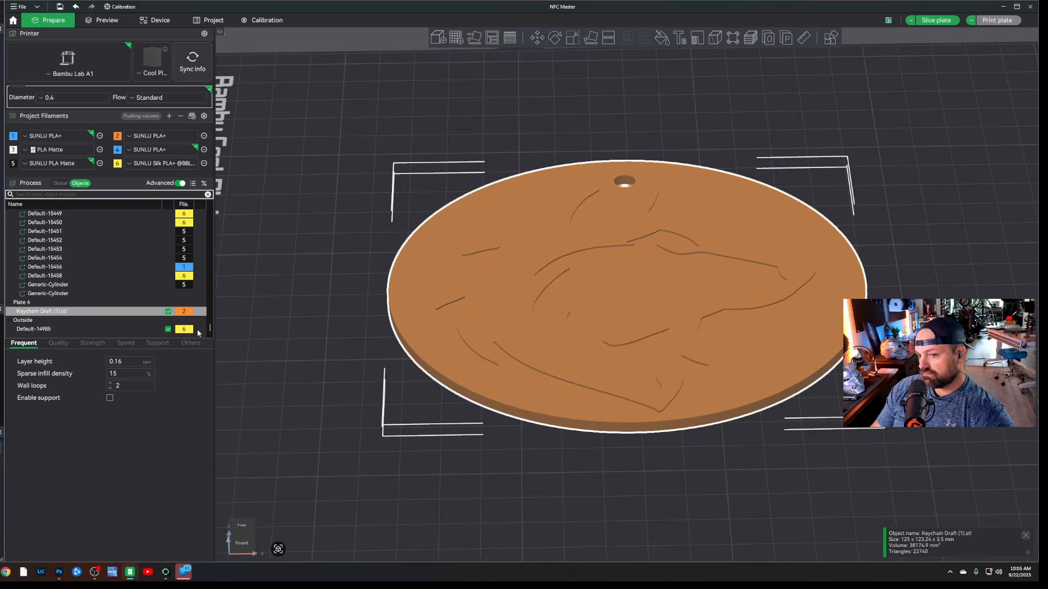
# Split the keychain model into separate parts
pyautogui.rightClick(609, 355)
pyautogui.click(591, 367)
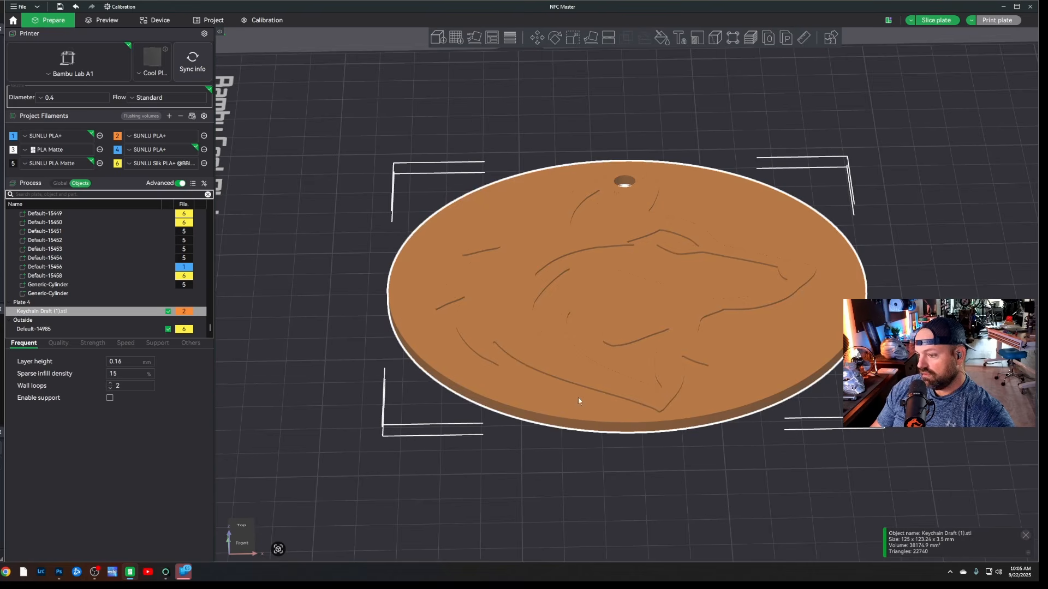
pyautogui.moveTo(558, 462); pyautogui.dragTo(550, 498)
pyautogui.rightClick(578, 429)
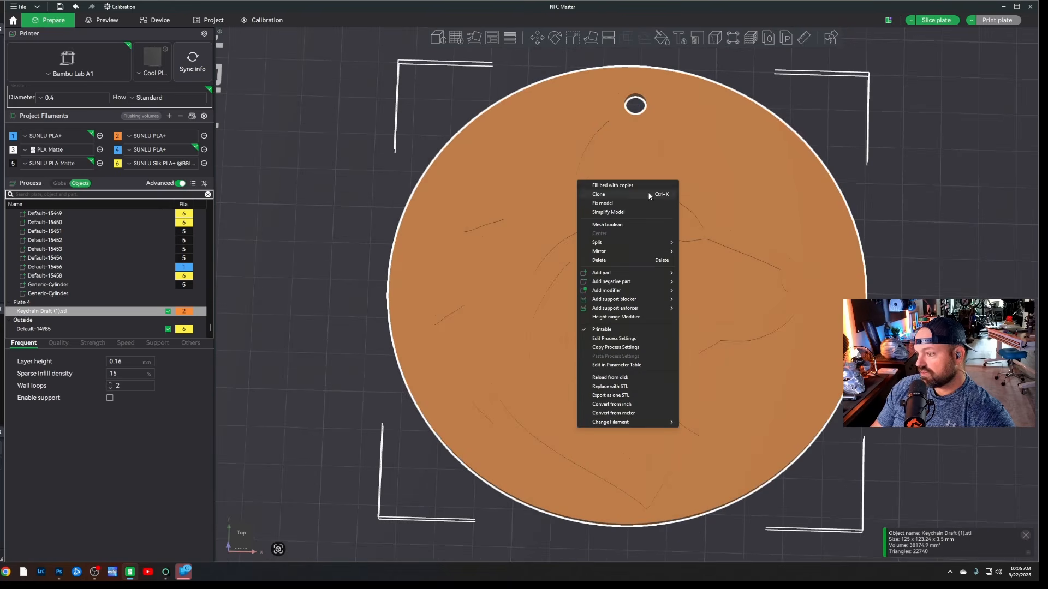
pyautogui.moveTo(653, 243)
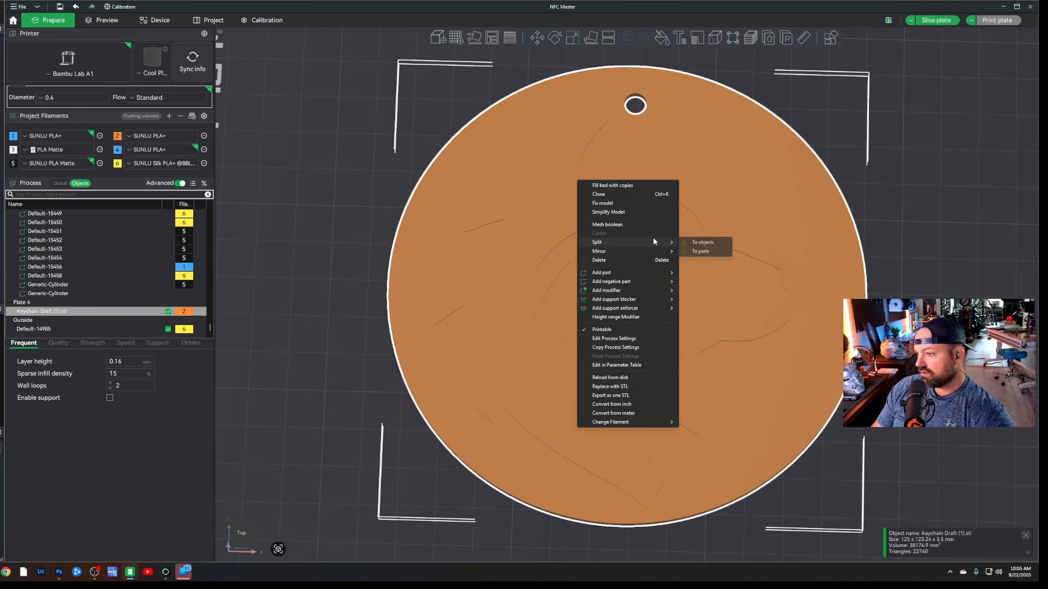
pyautogui.click(709, 251)
# Assign the black filament 5 to the circular base part, Keychain Draft (1).stl_1
pyautogui.click(90, 329)
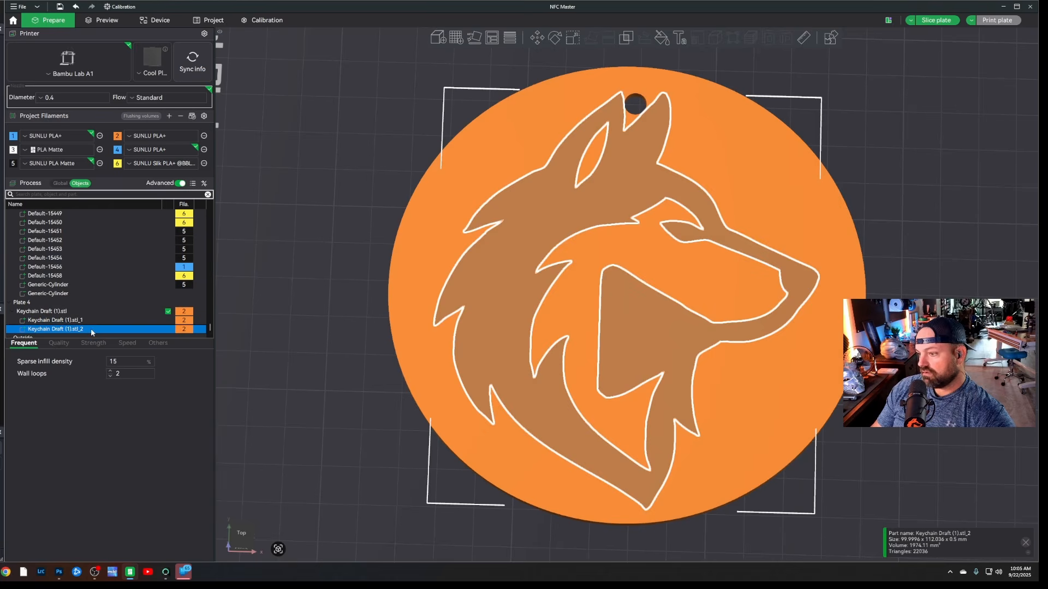
pyautogui.scroll(-1, 114, 326)
pyautogui.click(99, 303)
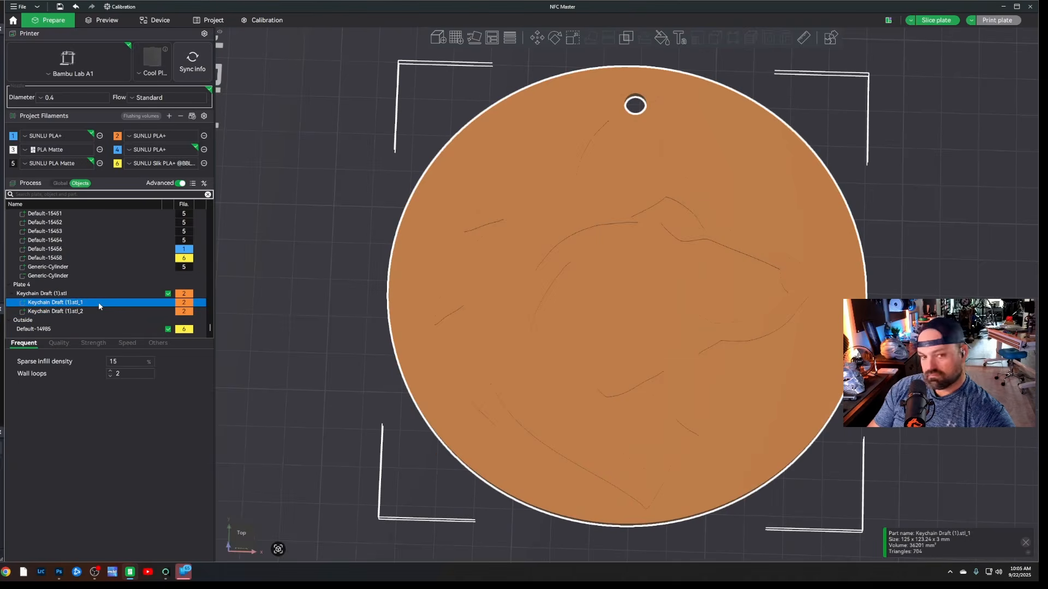
pyautogui.press('5')
pyautogui.click(326, 394)
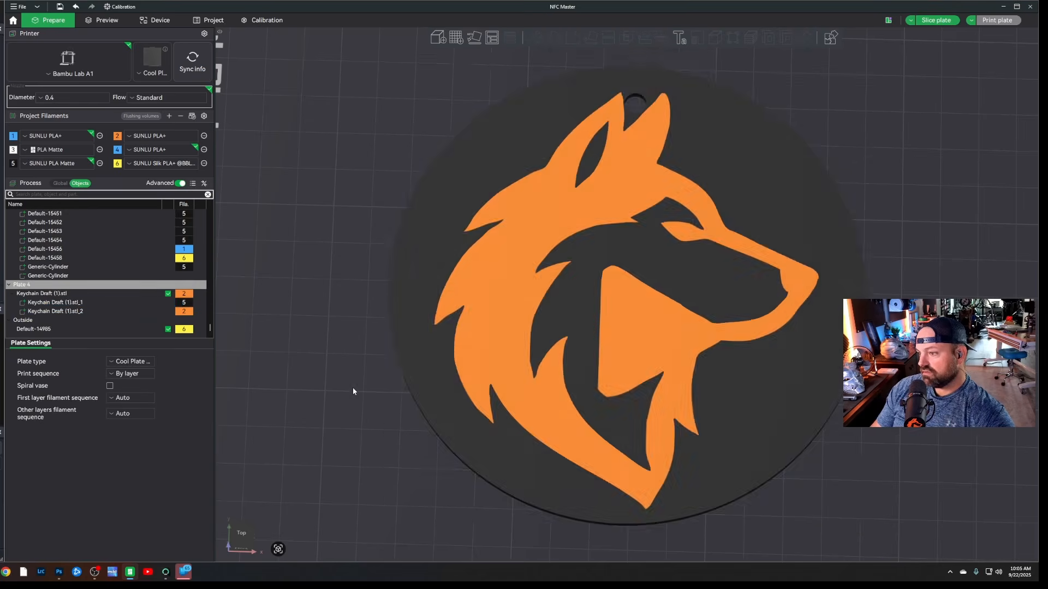
# Examine the two-color keychain on its plate from several angles and from directly above
pyautogui.scroll(-3, 352, 388)
pyautogui.moveTo(352, 389); pyautogui.dragTo(366, 357)
pyautogui.scroll(8, 566, 369)
pyautogui.moveTo(564, 473); pyautogui.dragTo(579, 457)
pyautogui.moveTo(434, 337); pyautogui.dragTo(504, 353)
pyautogui.scroll(-10, 505, 354)
pyautogui.press('1')
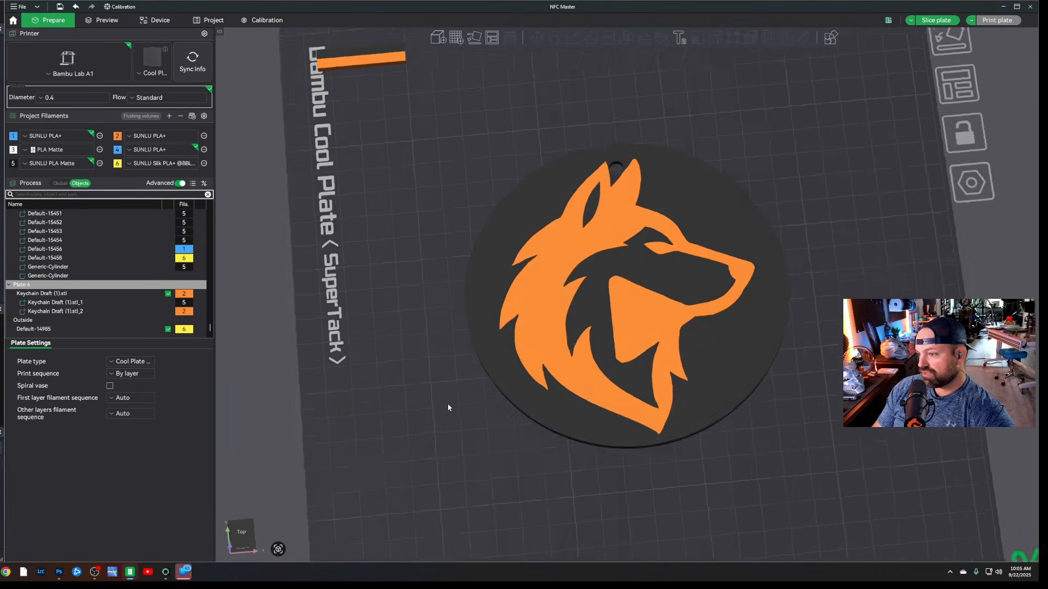
pyautogui.scroll(3, 446, 408)
pyautogui.scroll(2, 609, 431)
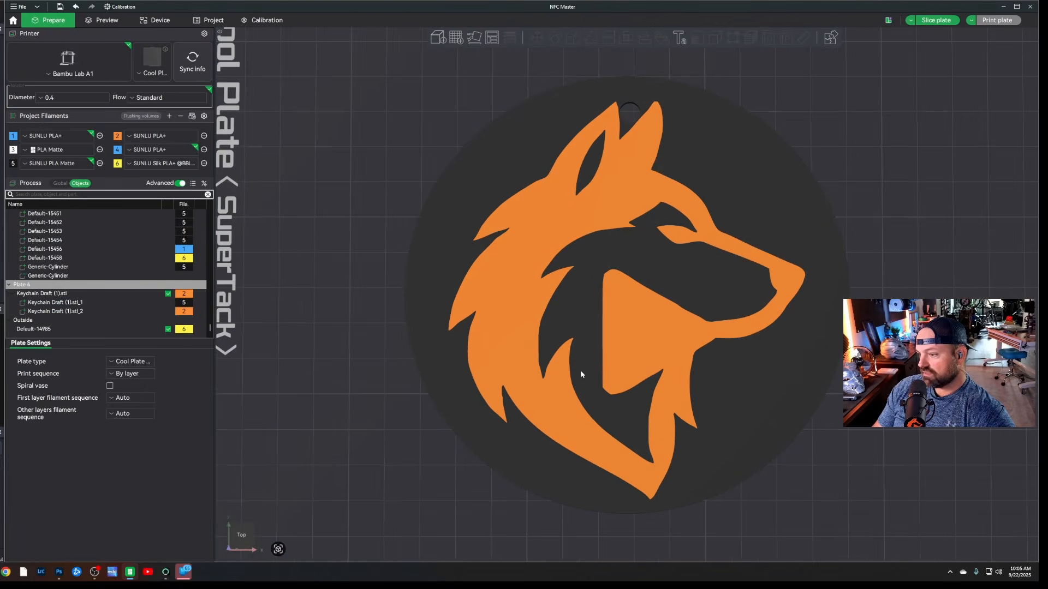
# Resize the keychain to 45 mm in both X and Y with uniform scaling off
pyautogui.click(580, 382)
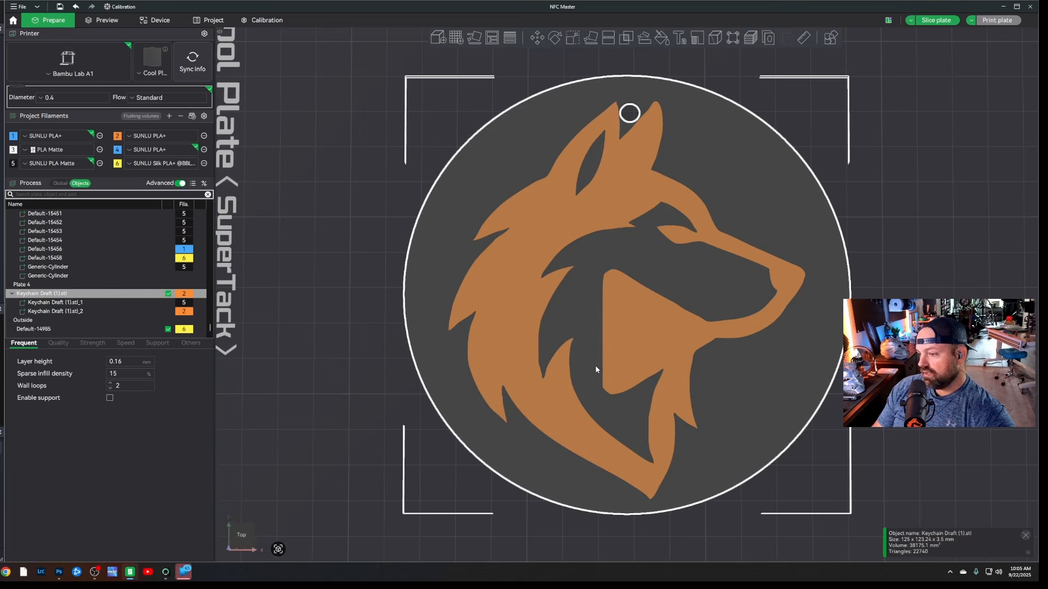
pyautogui.click(573, 39)
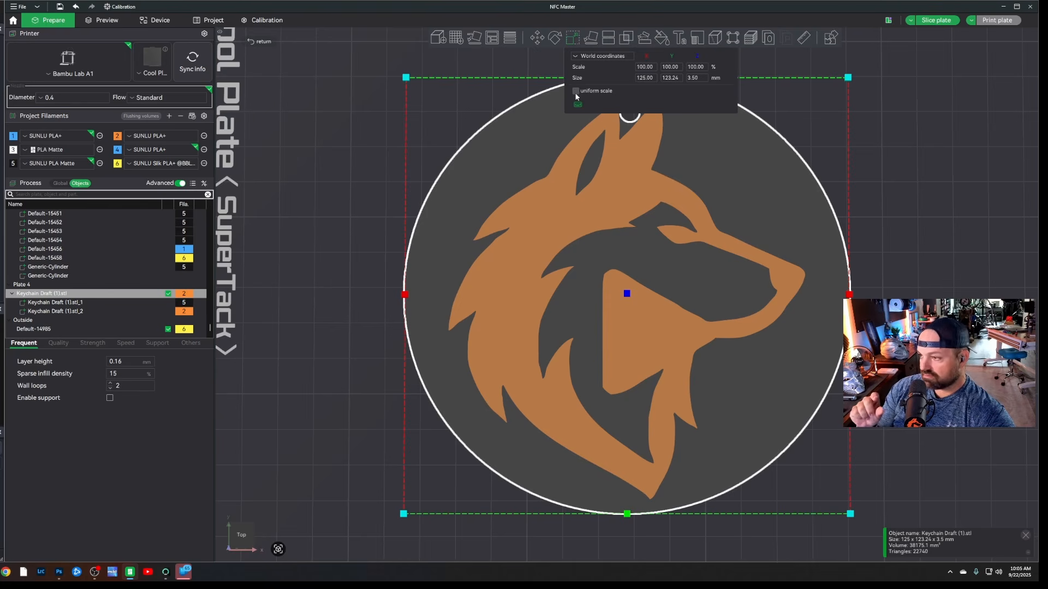
pyautogui.click(696, 79)
pyautogui.click(652, 77)
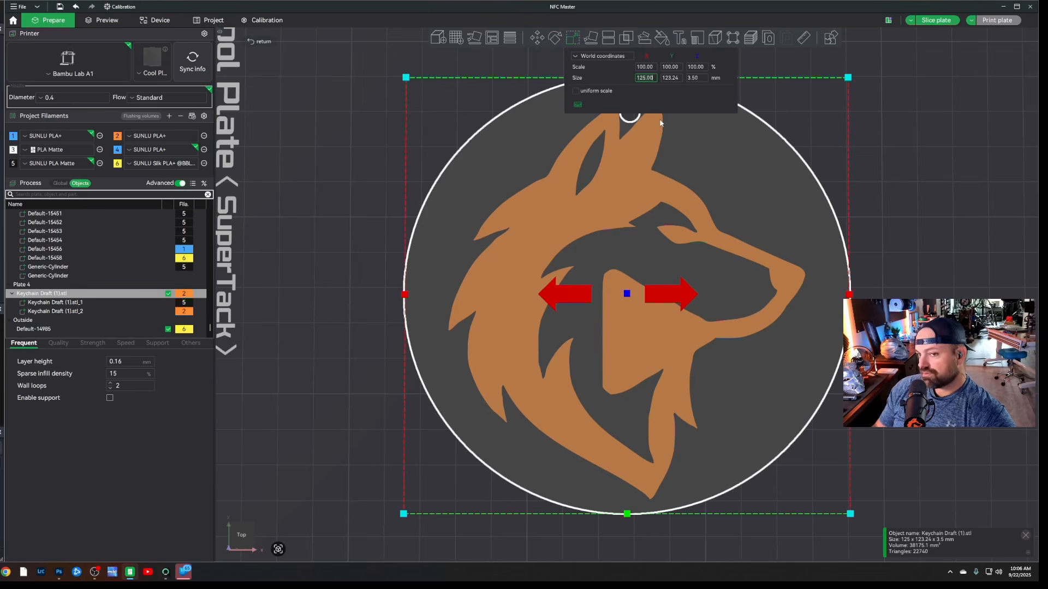
pyautogui.write('45')
pyautogui.click(670, 79)
pyautogui.write('45')
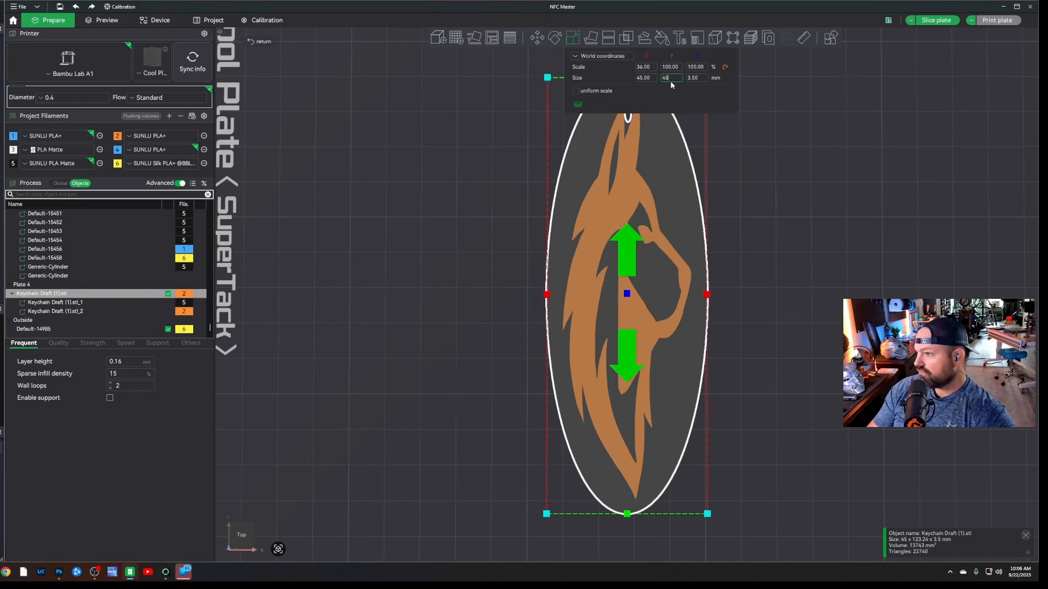
pyautogui.press('Return')
pyautogui.click(755, 329)
# Add a cylinder as a negative part to the wolf head keychain
pyautogui.moveTo(701, 399); pyautogui.dragTo(677, 407)
pyautogui.scroll(6, 746, 423)
pyautogui.moveTo(745, 422); pyautogui.dragTo(723, 408)
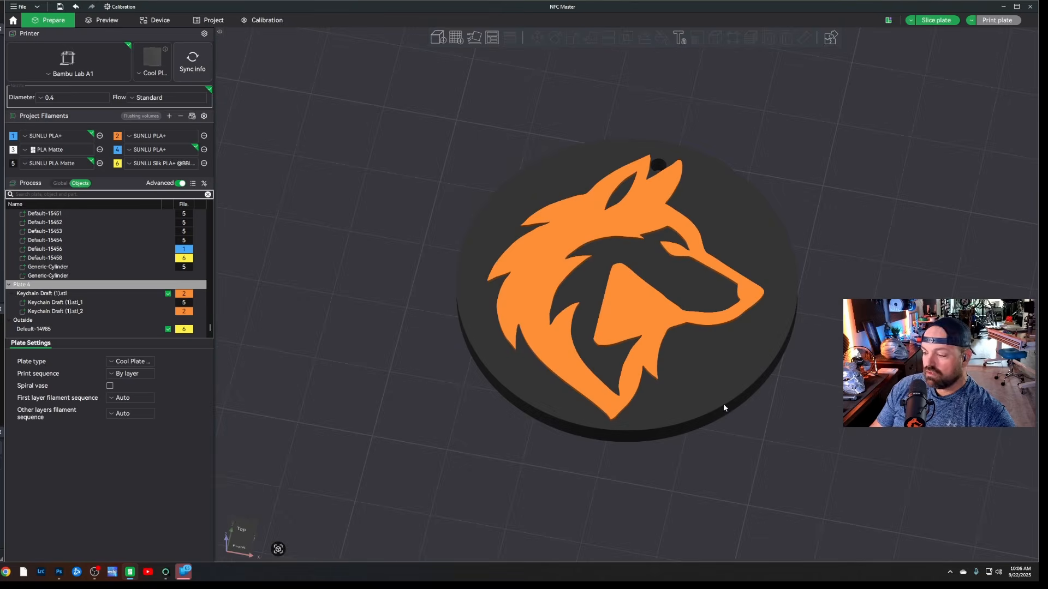
pyautogui.moveTo(484, 455); pyautogui.dragTo(695, 347)
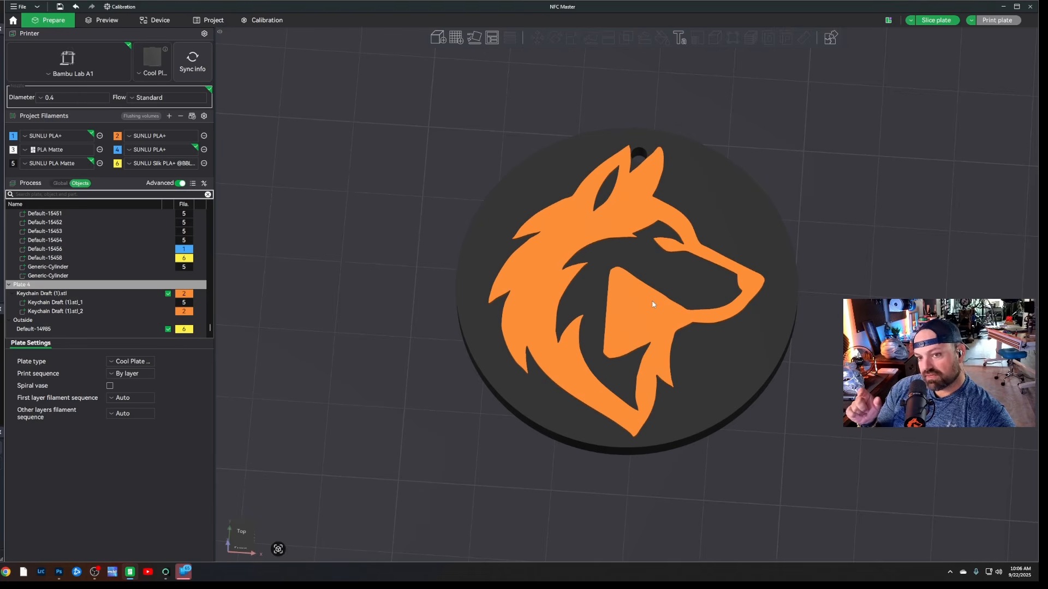
pyautogui.scroll(-3, 741, 305)
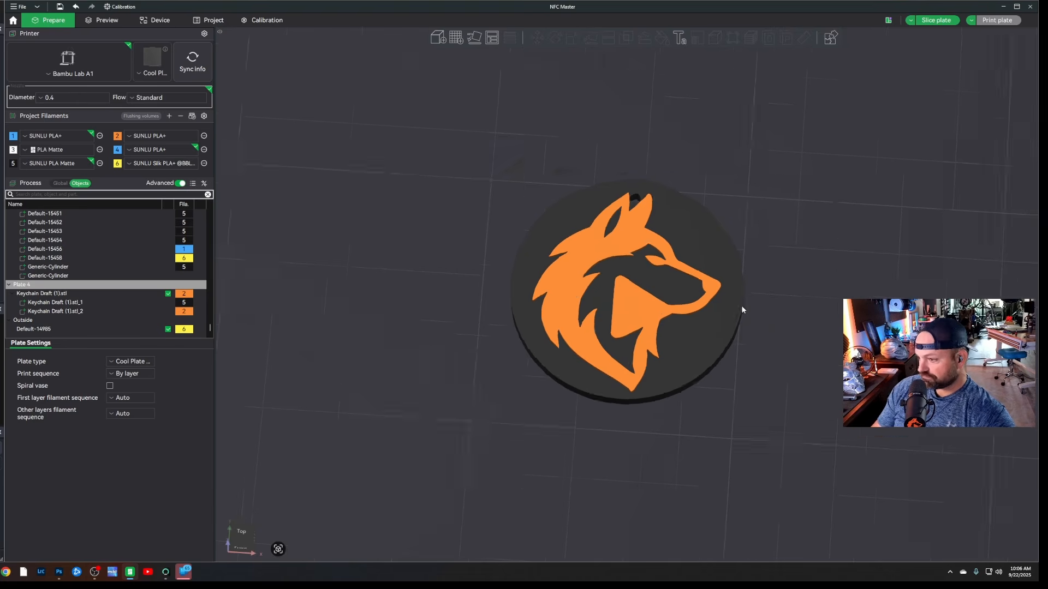
pyautogui.scroll(3, 774, 285)
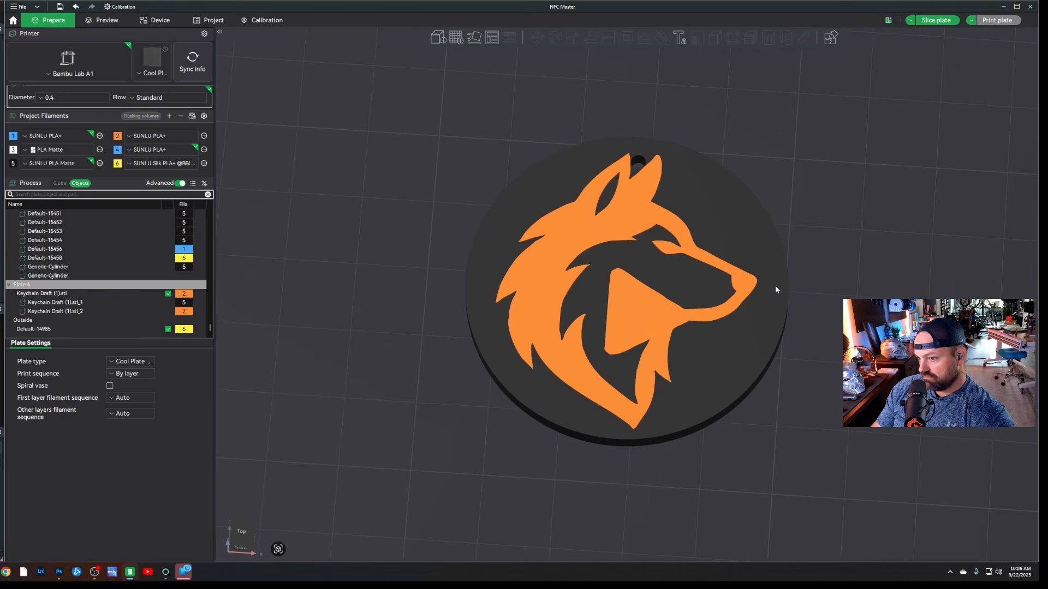
pyautogui.click(536, 321)
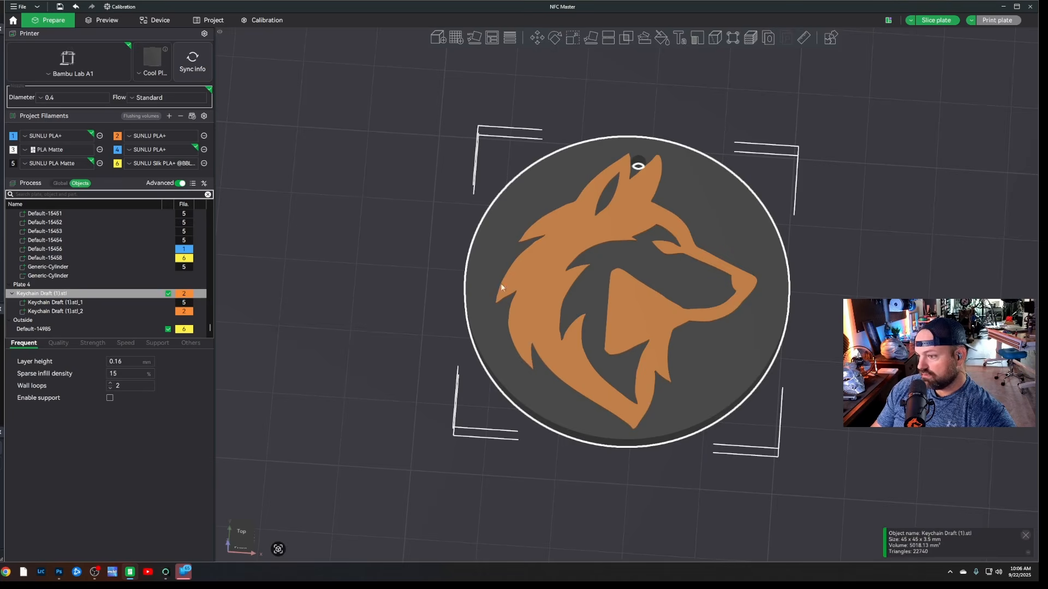
pyautogui.rightClick(546, 310)
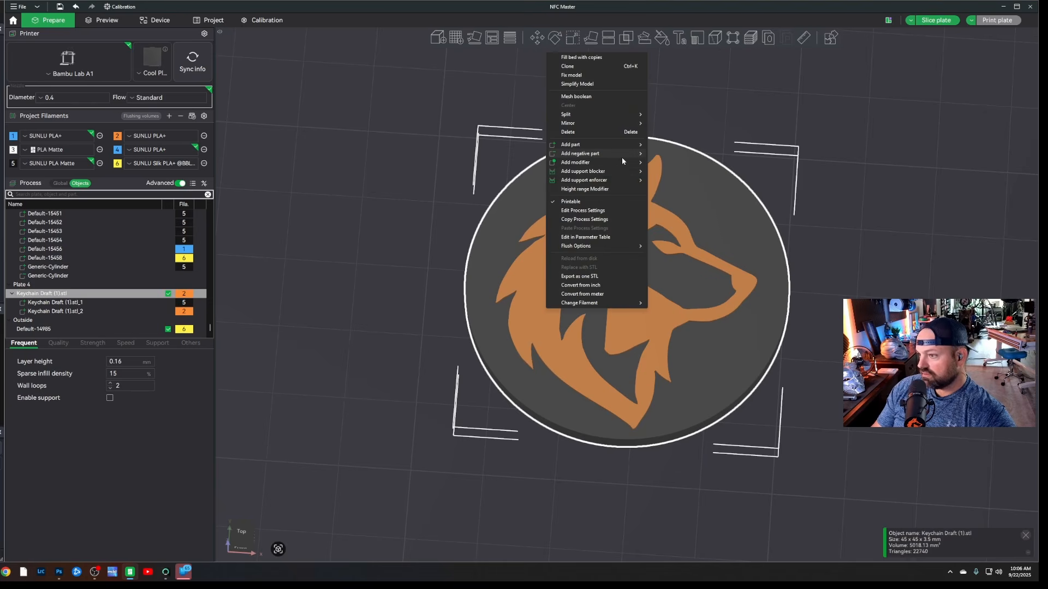
pyautogui.moveTo(622, 157)
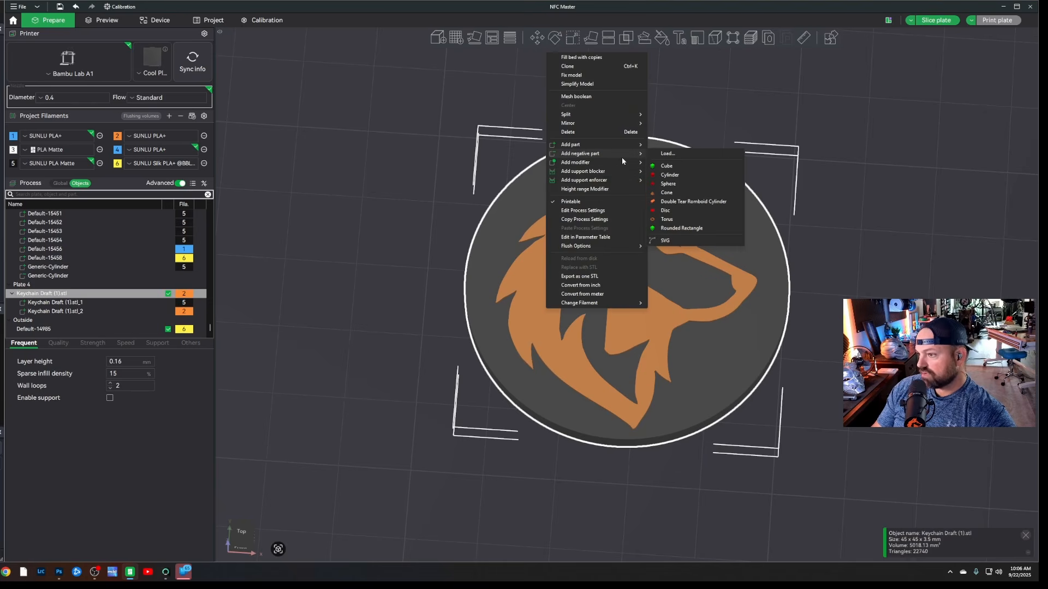
pyautogui.click(699, 174)
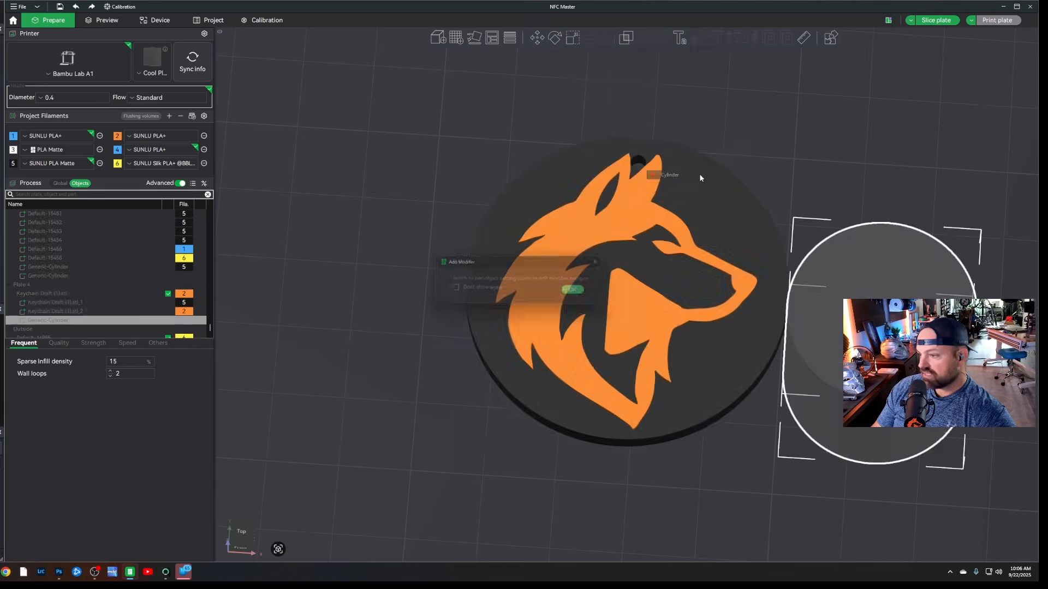
# Check the dimensions of the last generic cylinder in the keychain nearest the front of plate 3
pyautogui.moveTo(677, 484); pyautogui.dragTo(724, 466)
pyautogui.moveTo(791, 263); pyautogui.dragTo(765, 270)
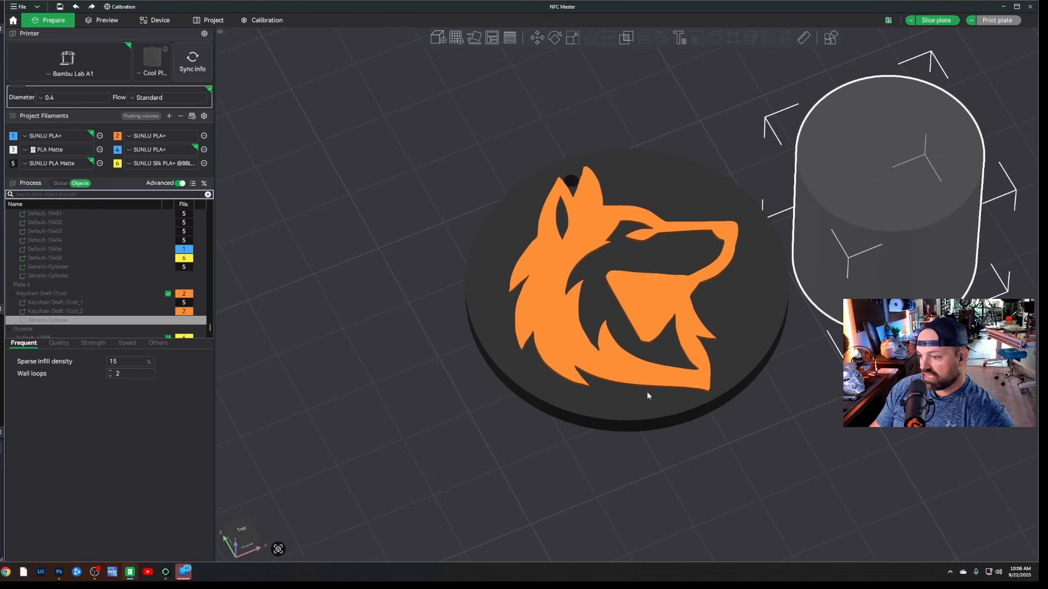
pyautogui.scroll(-10, 542, 444)
pyautogui.scroll(-3, 542, 443)
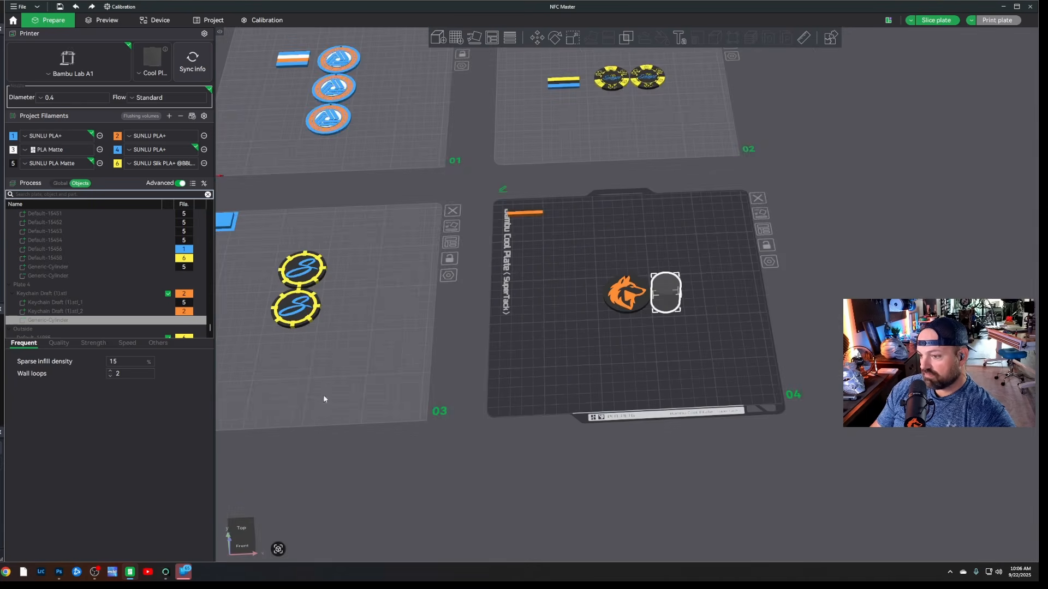
pyautogui.click(299, 322)
pyautogui.scroll(-1, 288, 327)
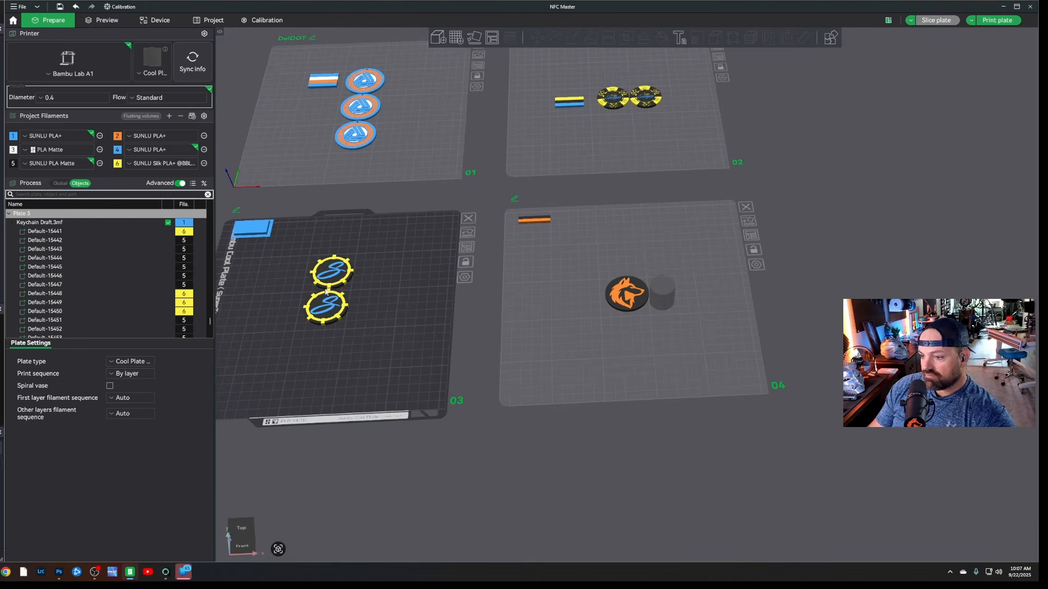
pyautogui.scroll(-3, 162, 305)
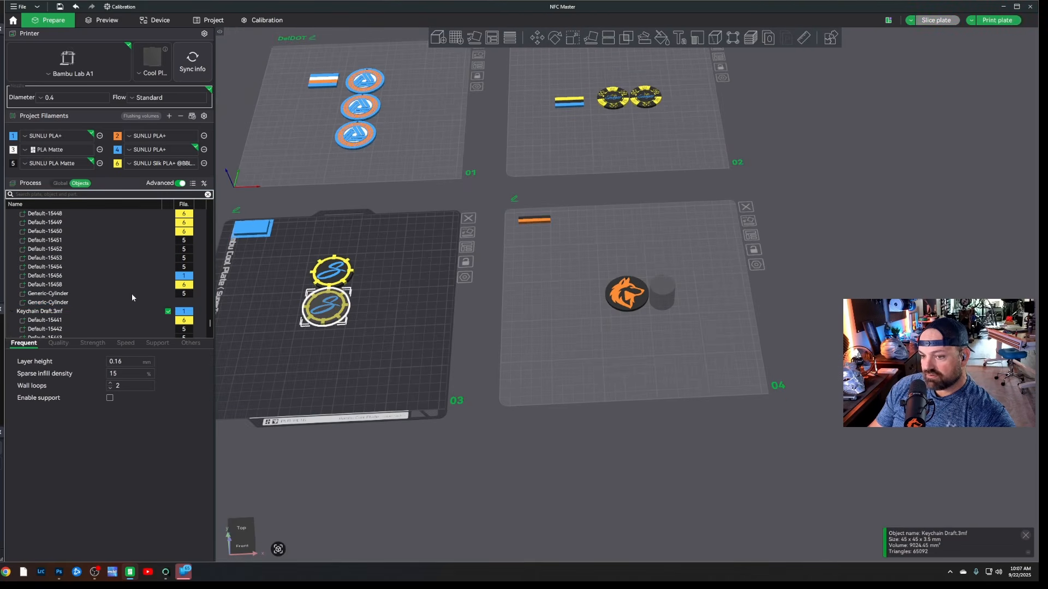
pyautogui.click(112, 302)
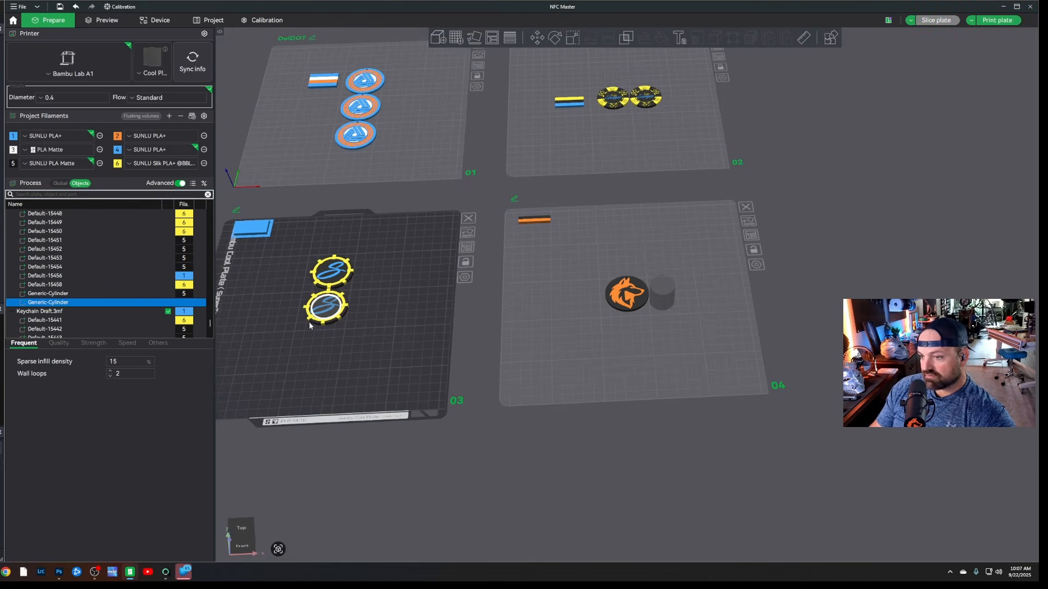
pyautogui.click(573, 39)
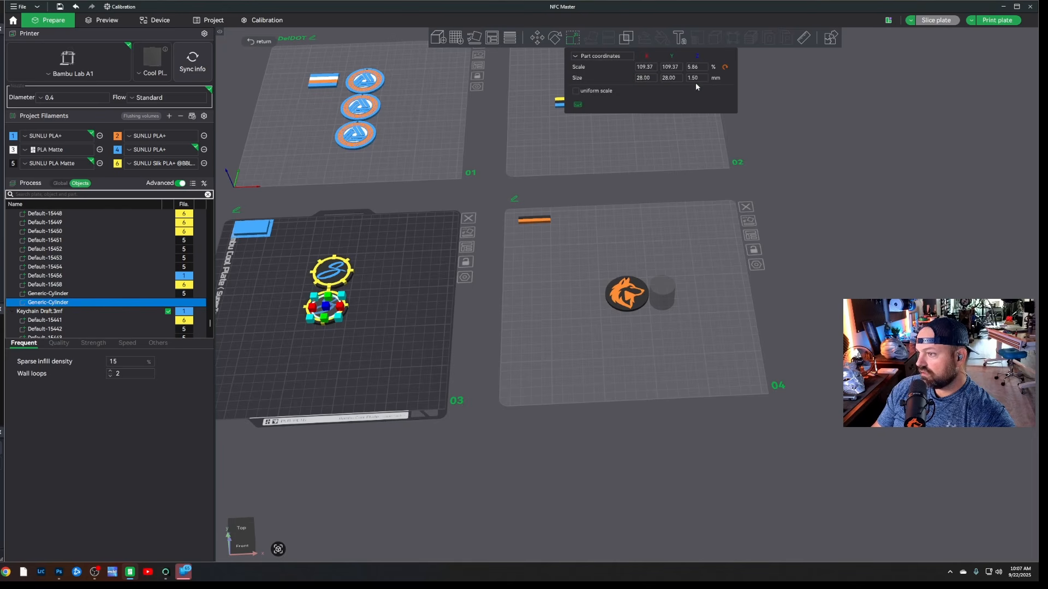
# Resize the wolf keychain's negative cylinder to 28 mm in X, 28 mm in Y and 1.5 mm in Z
pyautogui.click(663, 295)
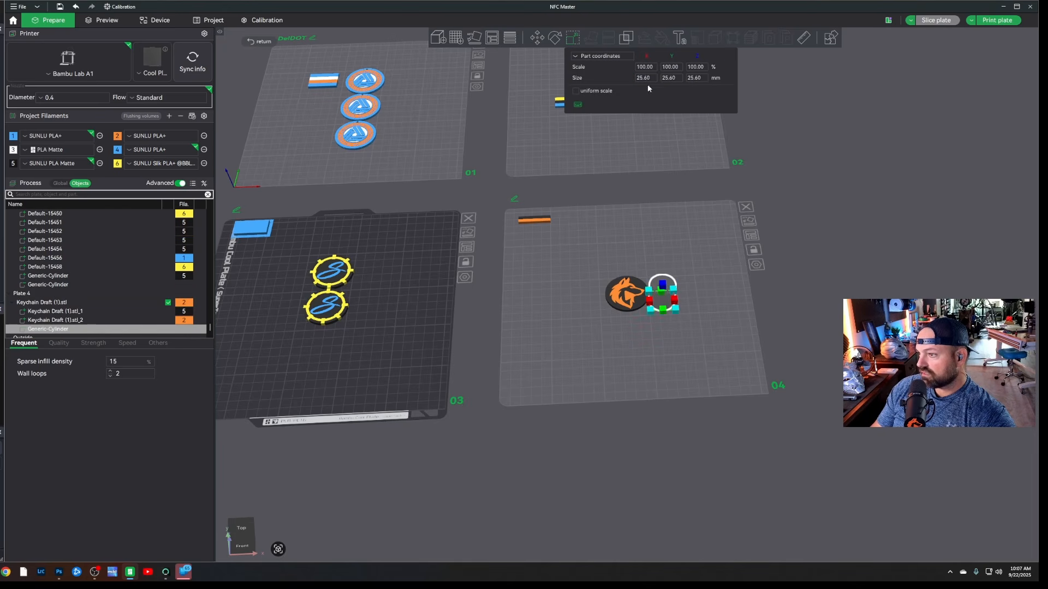
pyautogui.press('BackSpace')
pyautogui.press('BackSpace')
pyautogui.press('BackSpace')
pyautogui.press('BackSpace')
pyautogui.write('8')
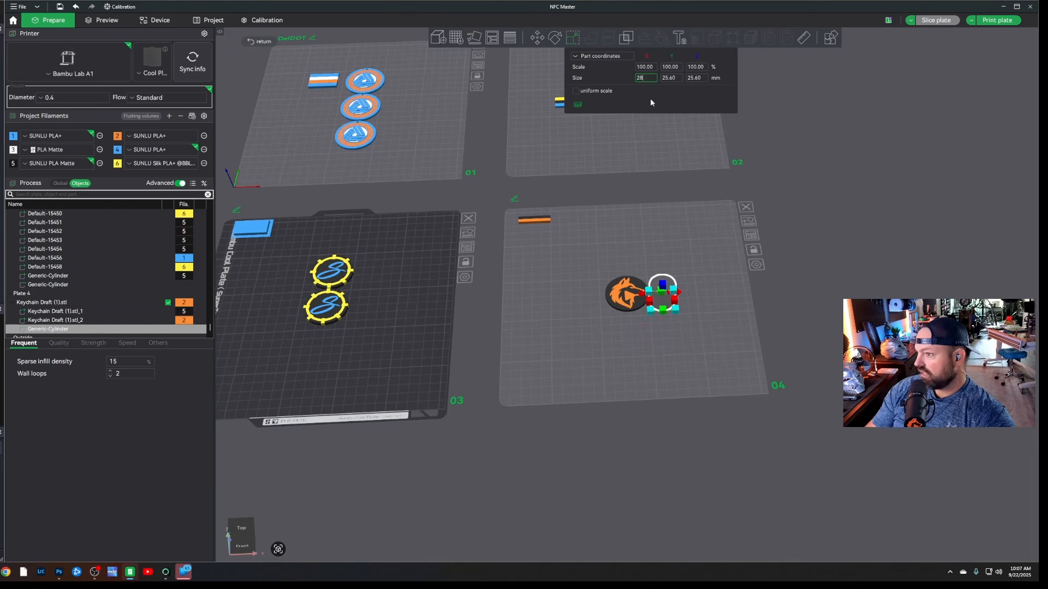
pyautogui.click(672, 81)
pyautogui.write('28')
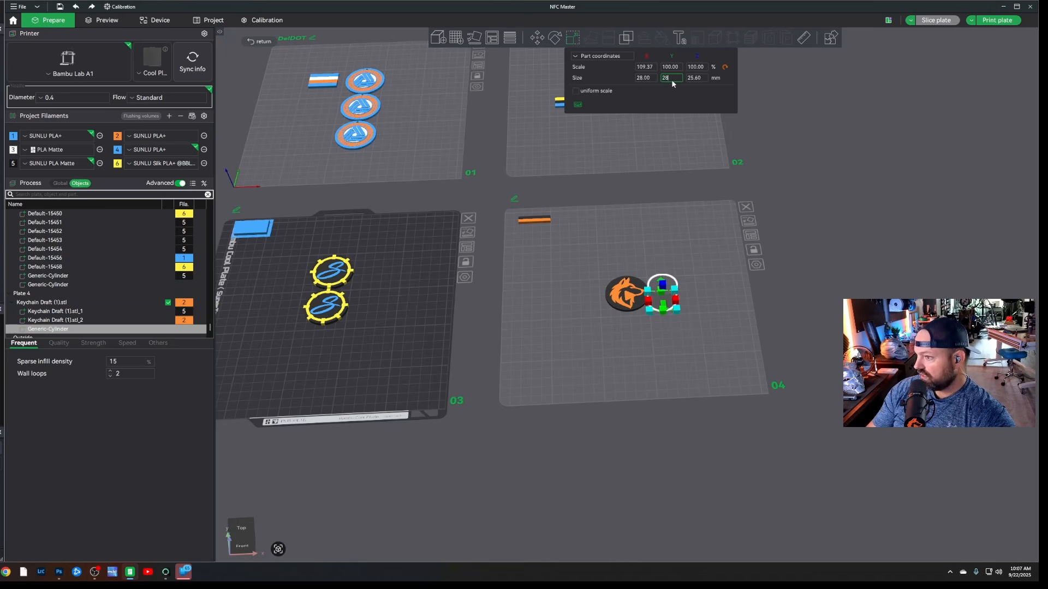
pyautogui.click(698, 79)
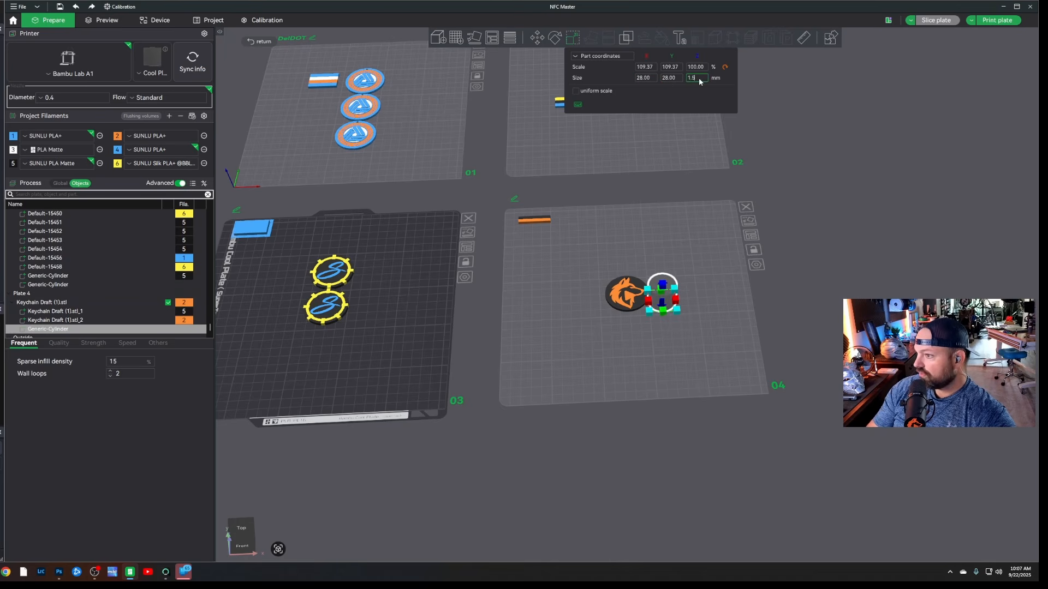
pyautogui.click(702, 299)
# Center the negative cylinder in the keychain, with its X, Y and Z object coordinates all at 0 mm
pyautogui.moveTo(799, 313); pyautogui.dragTo(690, 296)
pyautogui.scroll(14, 704, 299)
pyautogui.moveTo(839, 302)
pyautogui.mouseDown()
pyautogui.moveTo(848, 282)
pyautogui.moveTo(871, 298)
pyautogui.moveTo(826, 280)
pyautogui.moveTo(820, 307)
pyautogui.mouseUp()
pyautogui.click(846, 233)
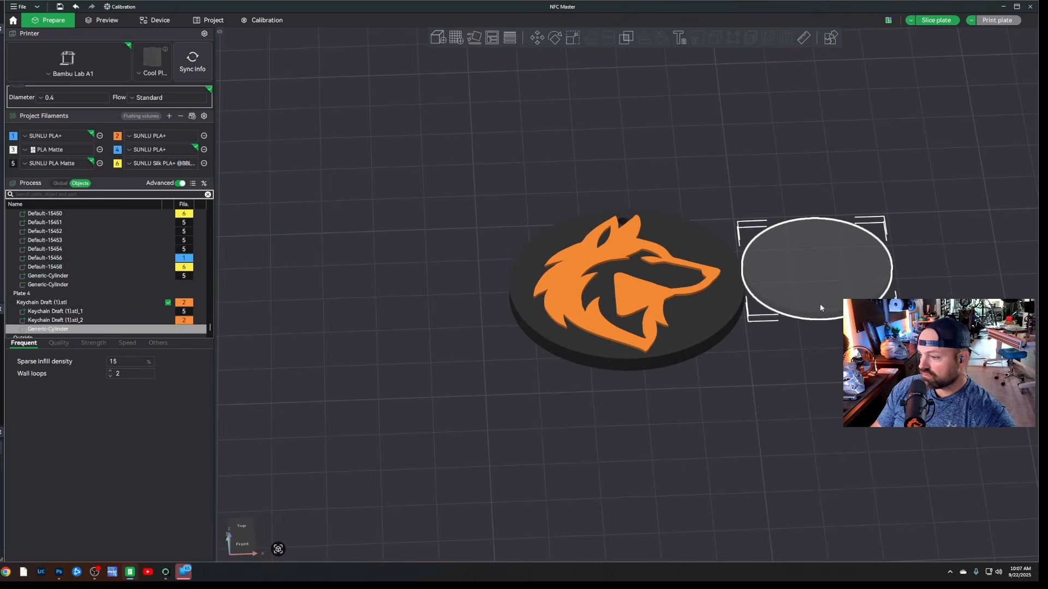
pyautogui.rightClick(828, 276)
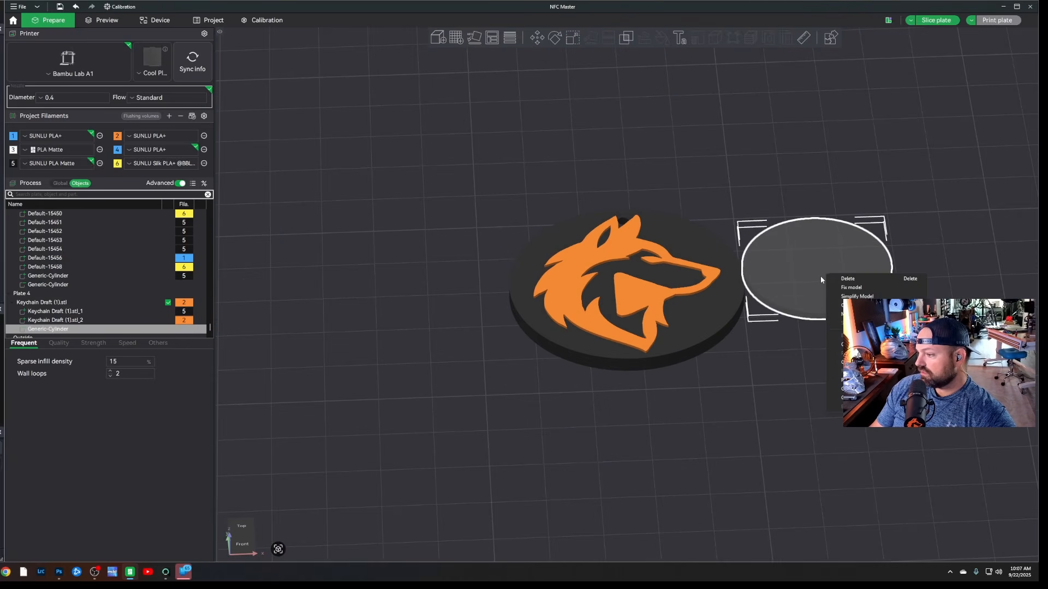
pyautogui.click(800, 362)
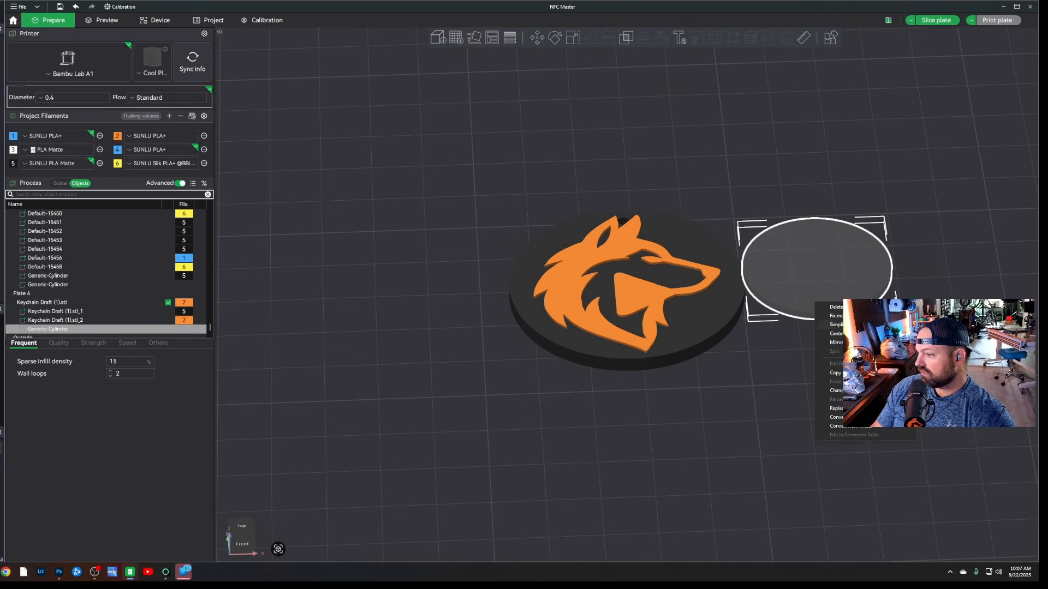
pyautogui.moveTo(814, 304); pyautogui.dragTo(626, 284)
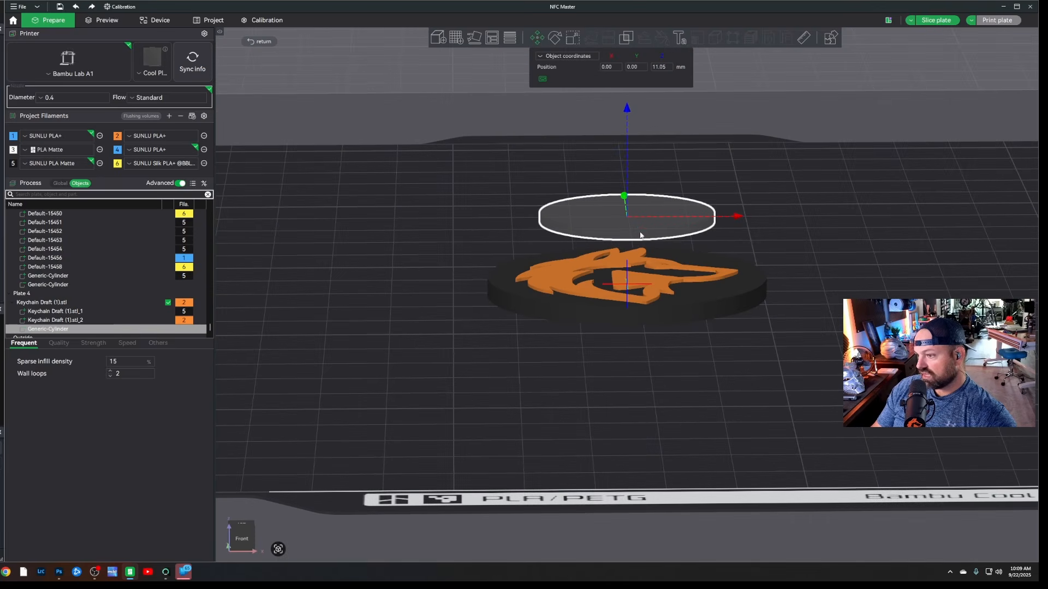
pyautogui.click(669, 67)
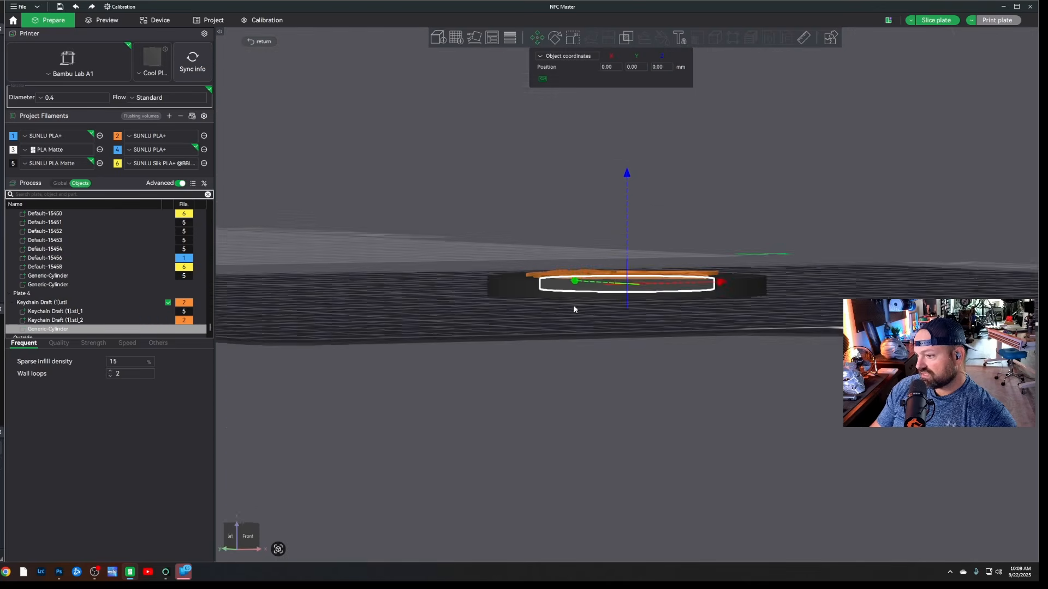
# Examine from the side how the negative cylinder sits within the thickness of the black base
pyautogui.scroll(10, 571, 308)
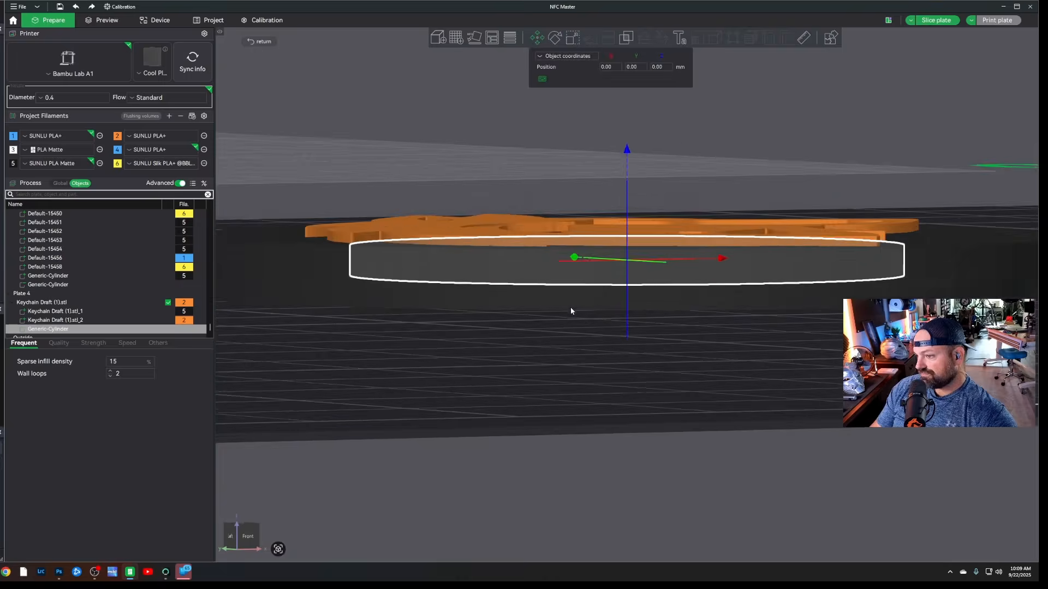
pyautogui.scroll(5, 571, 307)
pyautogui.moveTo(517, 341); pyautogui.dragTo(549, 358)
pyautogui.scroll(5, 548, 357)
pyautogui.scroll(5, 551, 359)
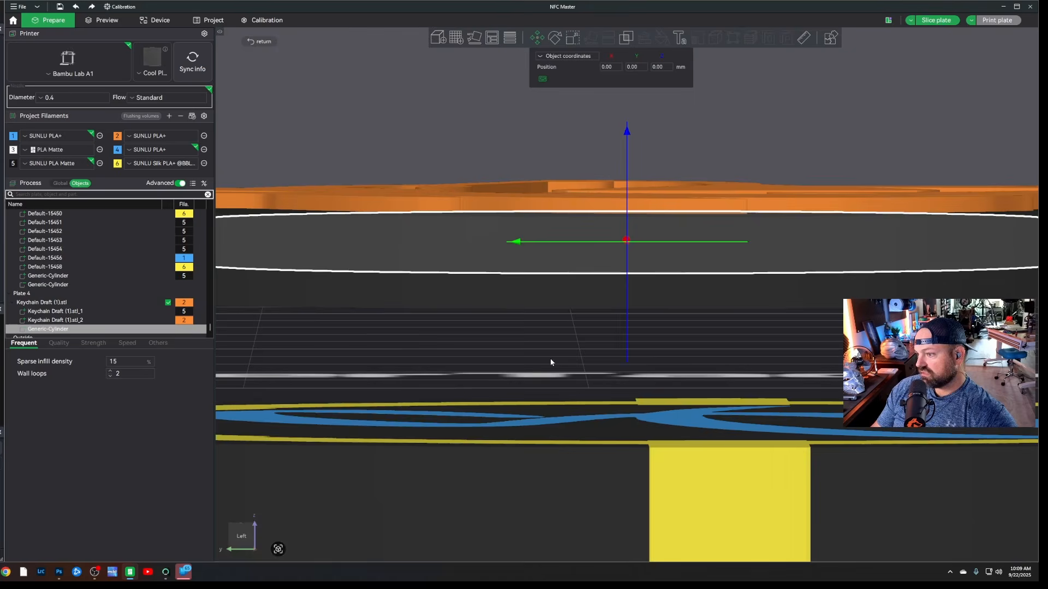
pyautogui.moveTo(544, 348); pyautogui.dragTo(793, 266)
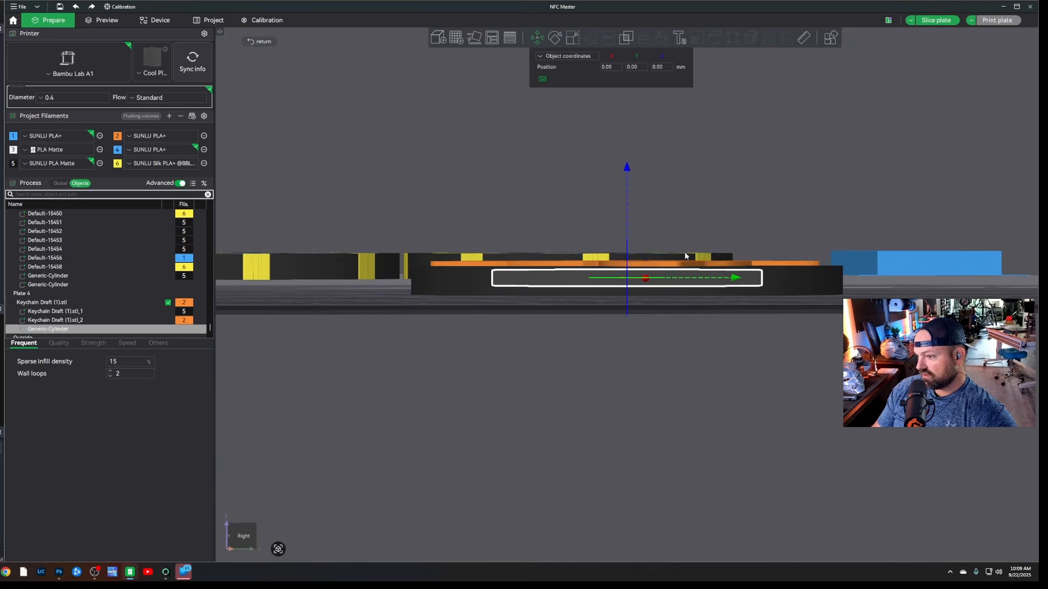
pyautogui.scroll(5, 691, 256)
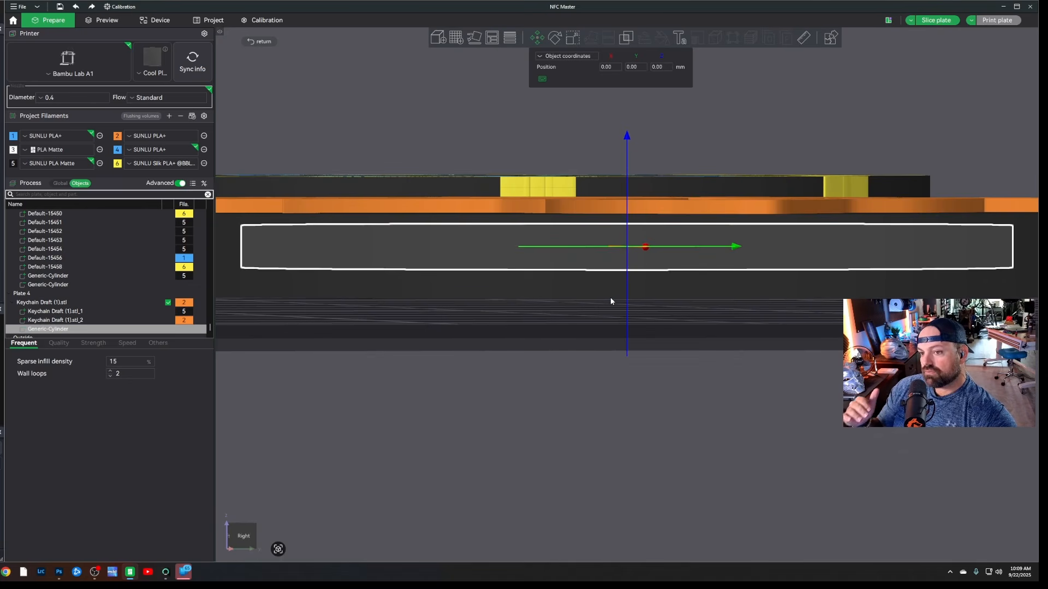
pyautogui.moveTo(595, 380); pyautogui.dragTo(610, 425)
pyautogui.scroll(-8, 562, 399)
pyautogui.moveTo(771, 494); pyautogui.dragTo(768, 499)
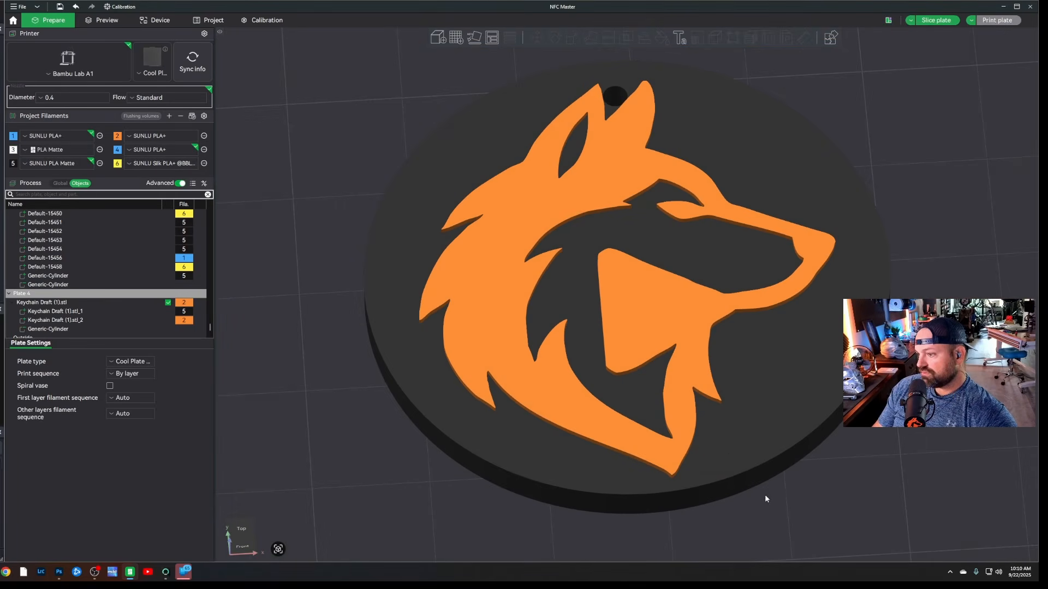
# Slice plate 4 and step through the keychain's layers to inspect the internal cavity and where it closes
pyautogui.click(122, 23)
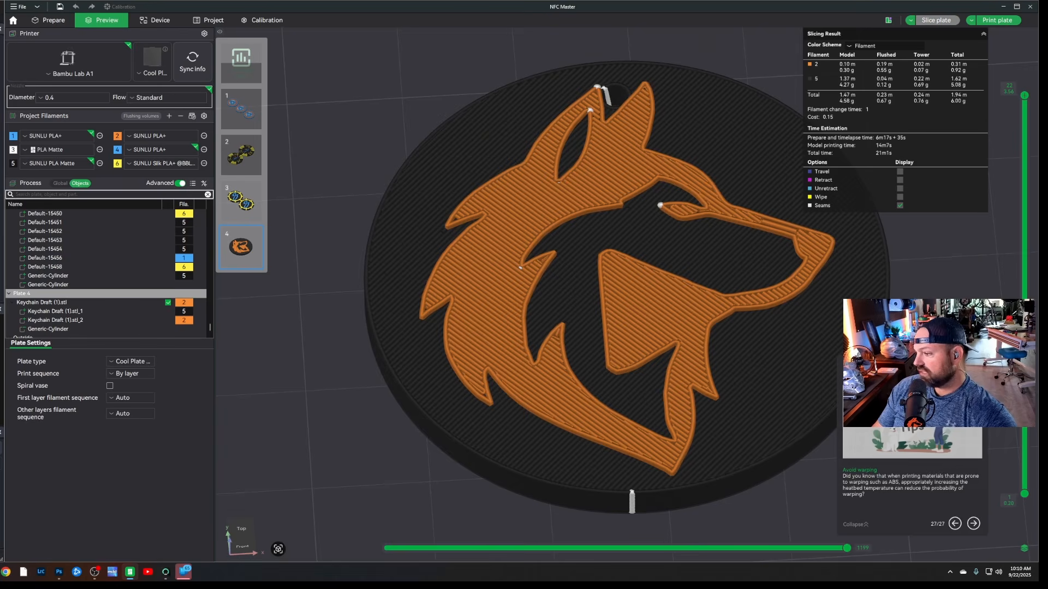
pyautogui.moveTo(868, 338); pyautogui.dragTo(868, 323)
pyautogui.moveTo(1024, 103); pyautogui.dragTo(1019, 210)
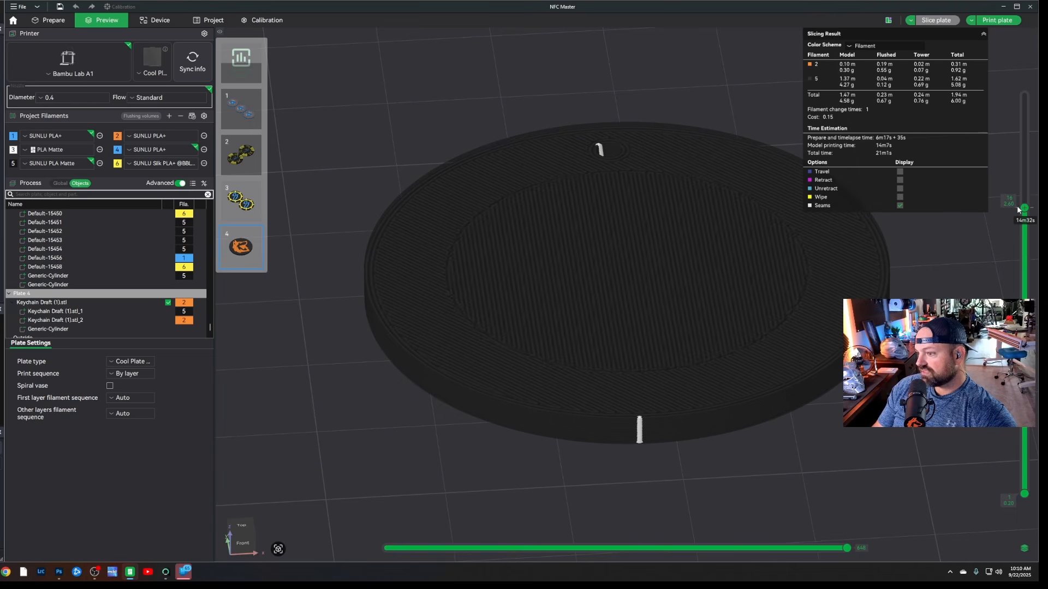
pyautogui.moveTo(1018, 210); pyautogui.dragTo(1025, 308)
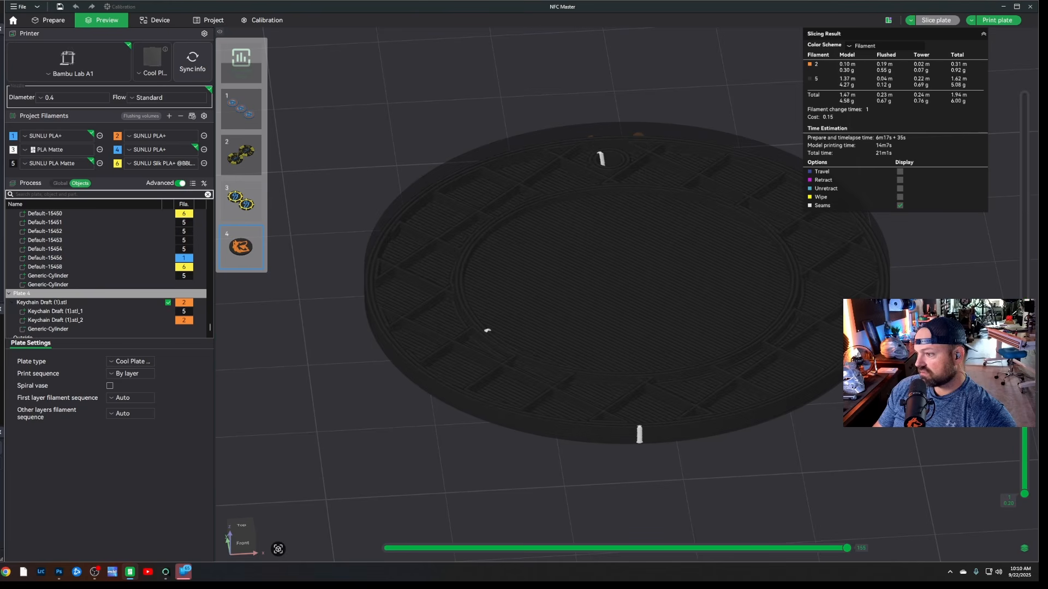
pyautogui.moveTo(1028, 428); pyautogui.dragTo(1024, 492)
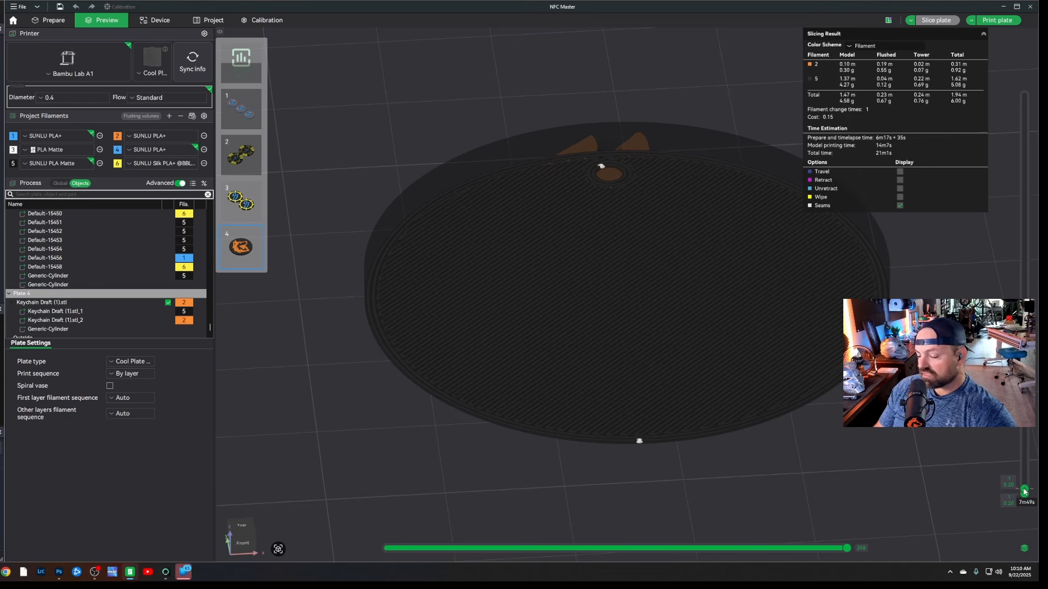
pyautogui.moveTo(1025, 490); pyautogui.dragTo(1024, 393)
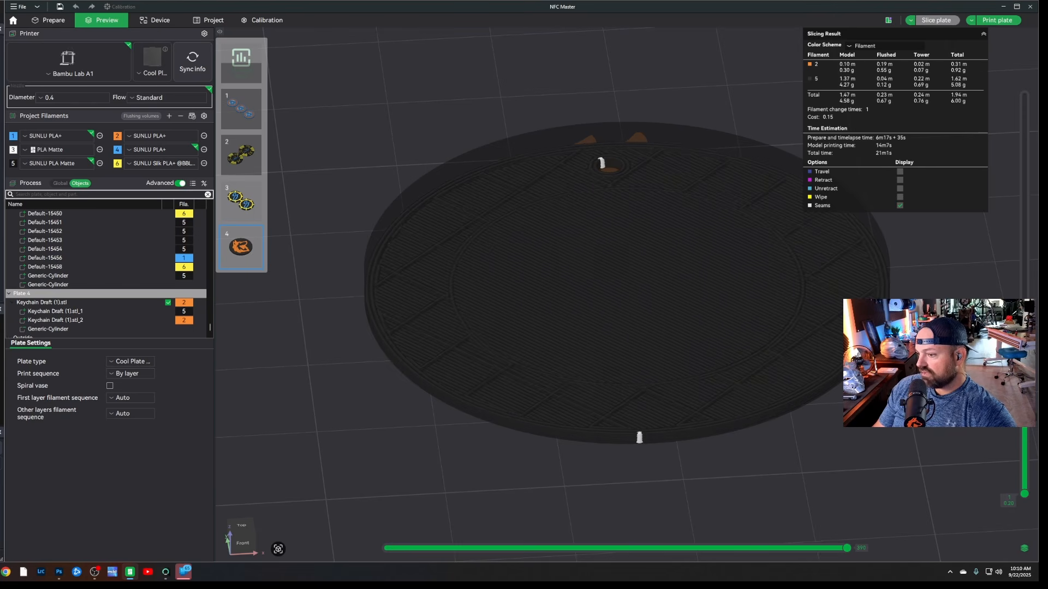
pyautogui.moveTo(1025, 421)
pyautogui.mouseDown()
pyautogui.moveTo(1029, 437)
pyautogui.moveTo(1025, 420)
pyautogui.mouseUp()
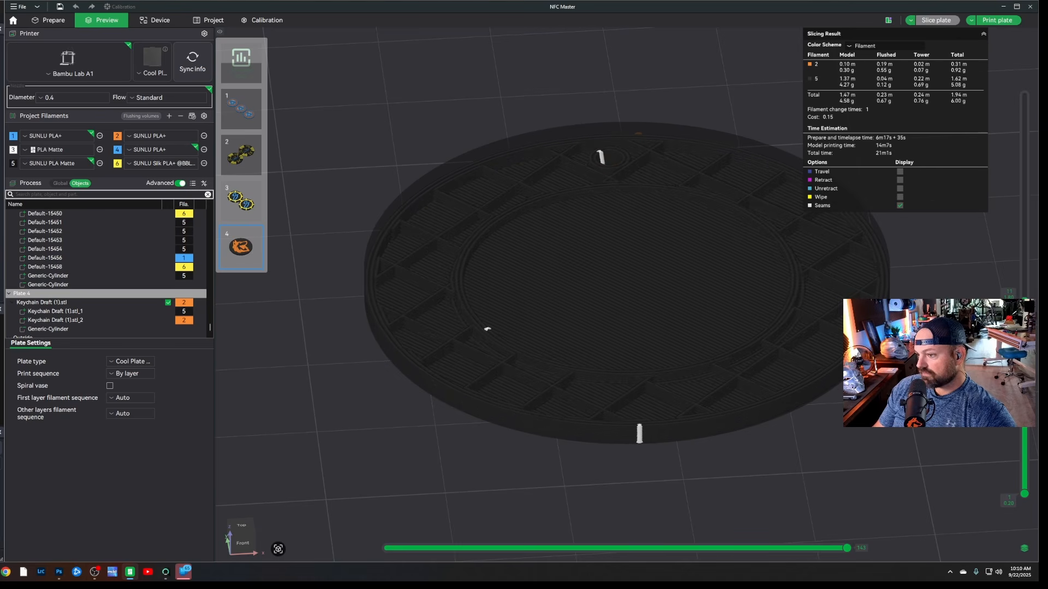
pyautogui.moveTo(1025, 298); pyautogui.dragTo(1012, 232)
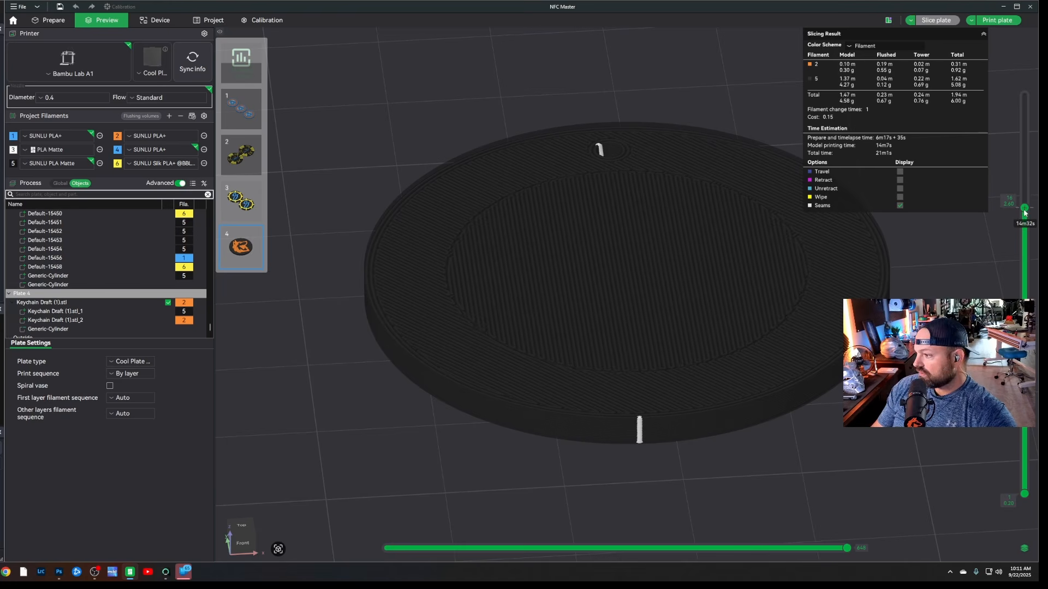
# Add a print pause at layer 15 (2.44 mm), just before the keychain's internal cavity closes
pyautogui.moveTo(1025, 213); pyautogui.dragTo(1025, 221)
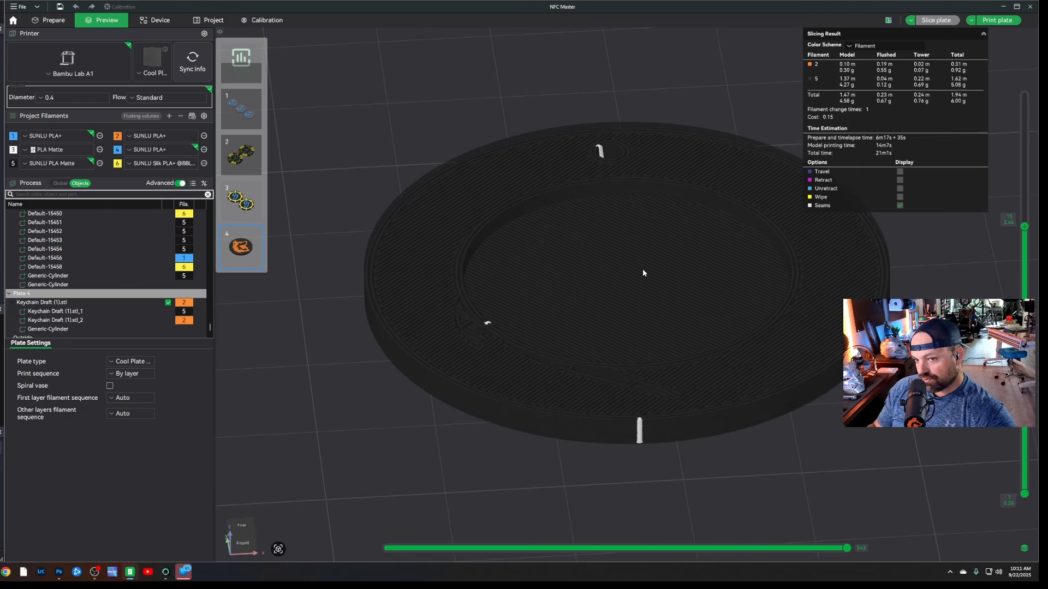
pyautogui.rightClick(1024, 226)
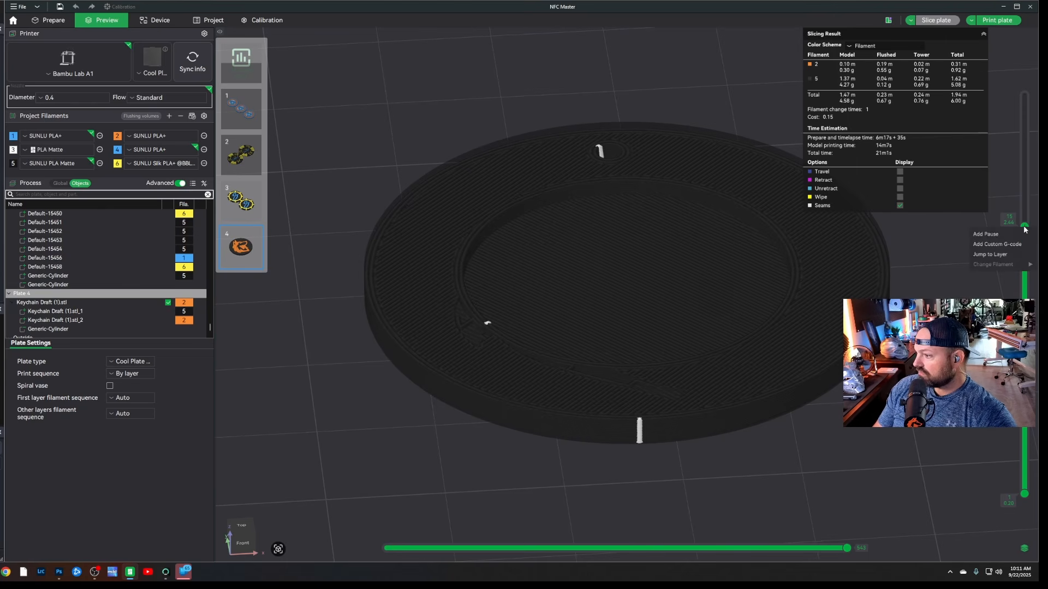
pyautogui.click(985, 234)
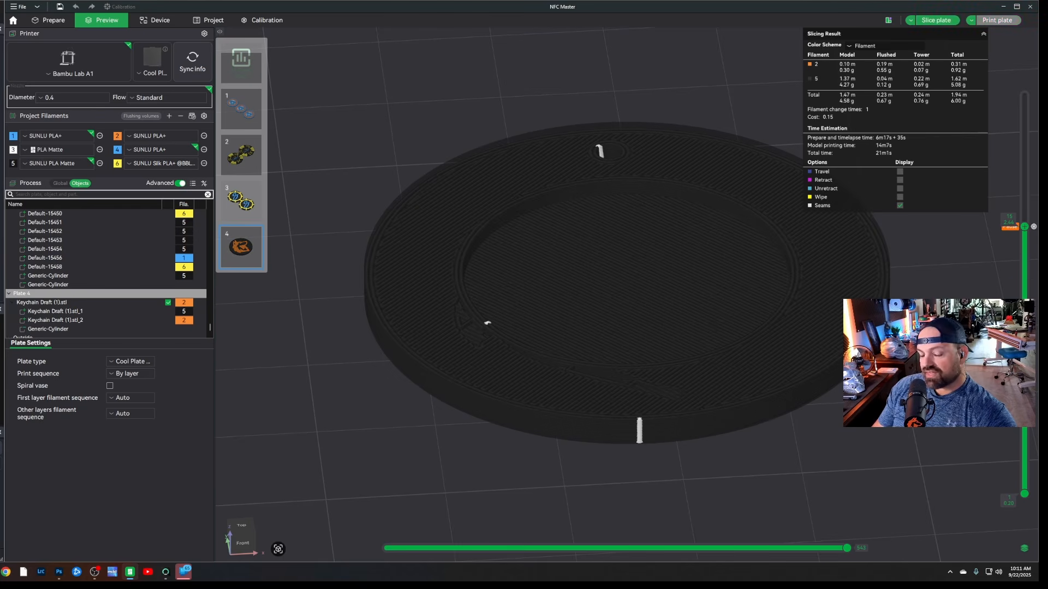
# Step through the layers around the pause and up to layer 21, then examine the wolf artwork from above
pyautogui.moveTo(1025, 226); pyautogui.dragTo(1024, 421)
pyautogui.moveTo(1024, 339); pyautogui.dragTo(1025, 226)
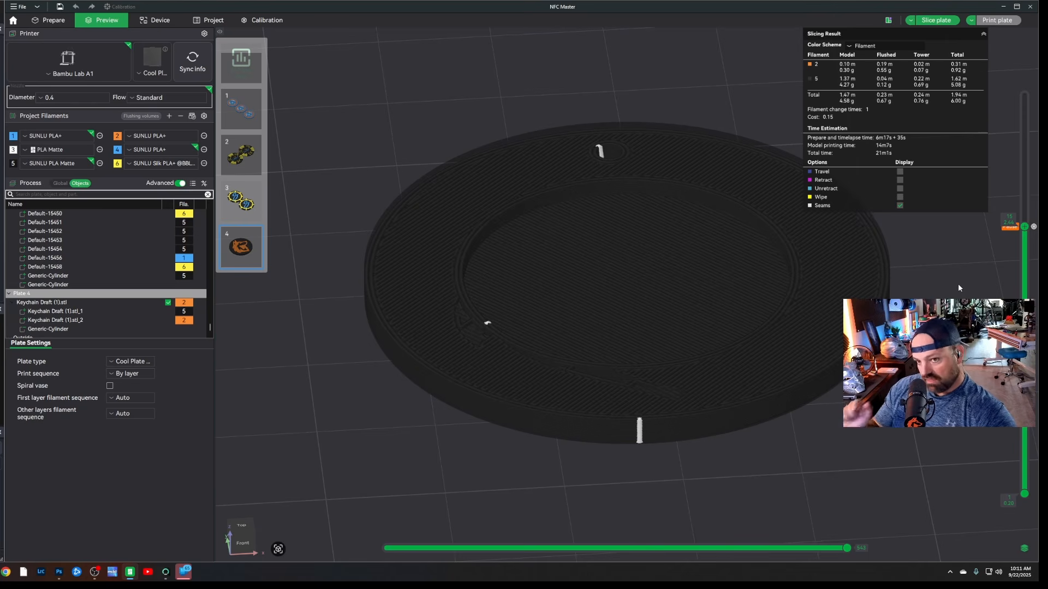
pyautogui.moveTo(1025, 227); pyautogui.dragTo(1031, 116)
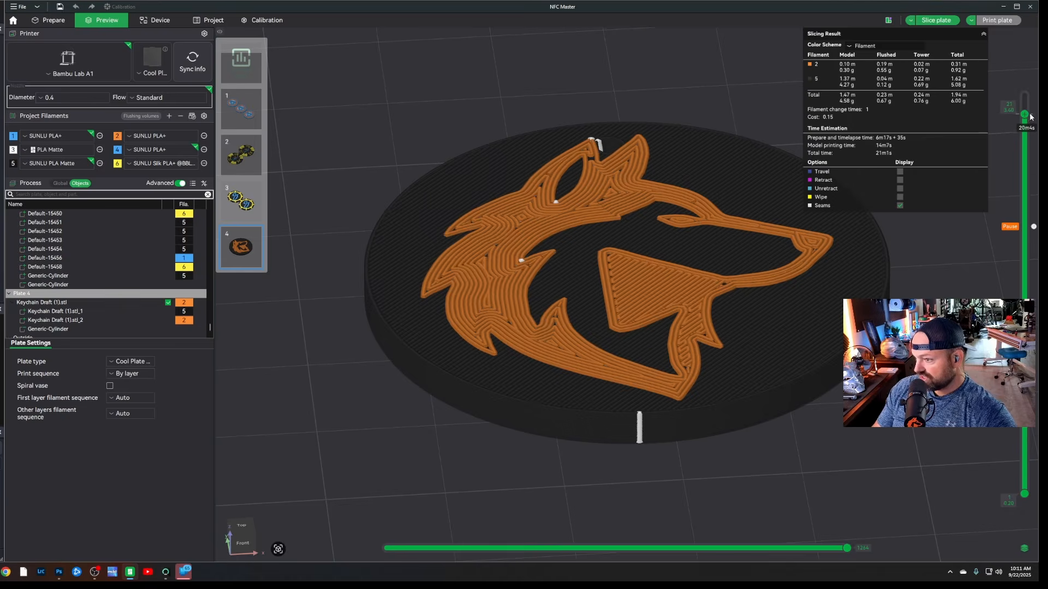
pyautogui.press('1')
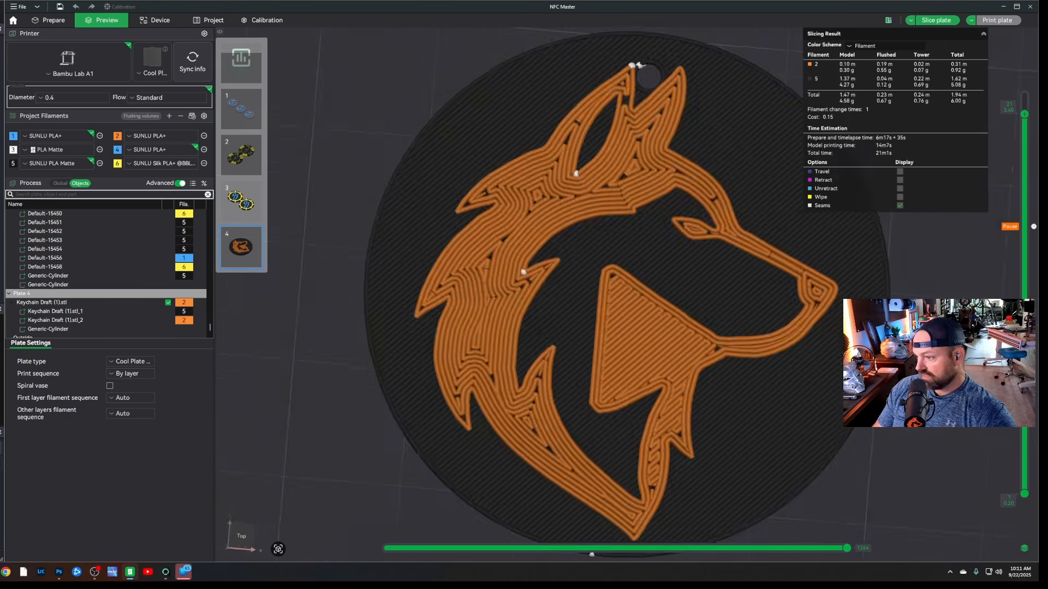
pyautogui.scroll(-5, 675, 338)
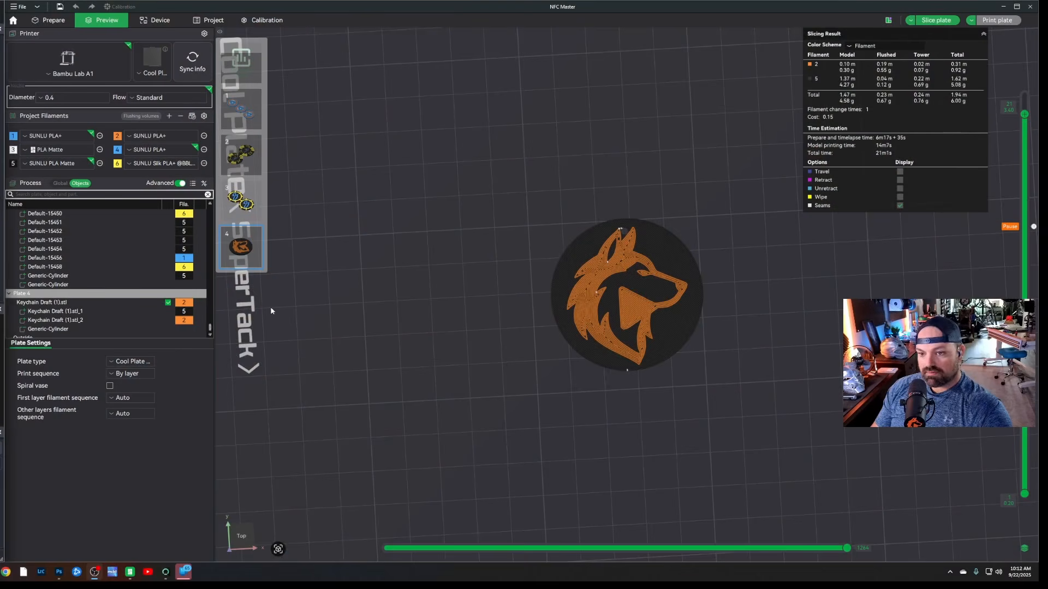
# Return to the model preparation view and examine the Swigzz poker chip keychains on plate 2 from above
pyautogui.scroll(-5, 443, 335)
pyautogui.hotkey('ctrl', 'Tab')
pyautogui.scroll(-5, 774, 315)
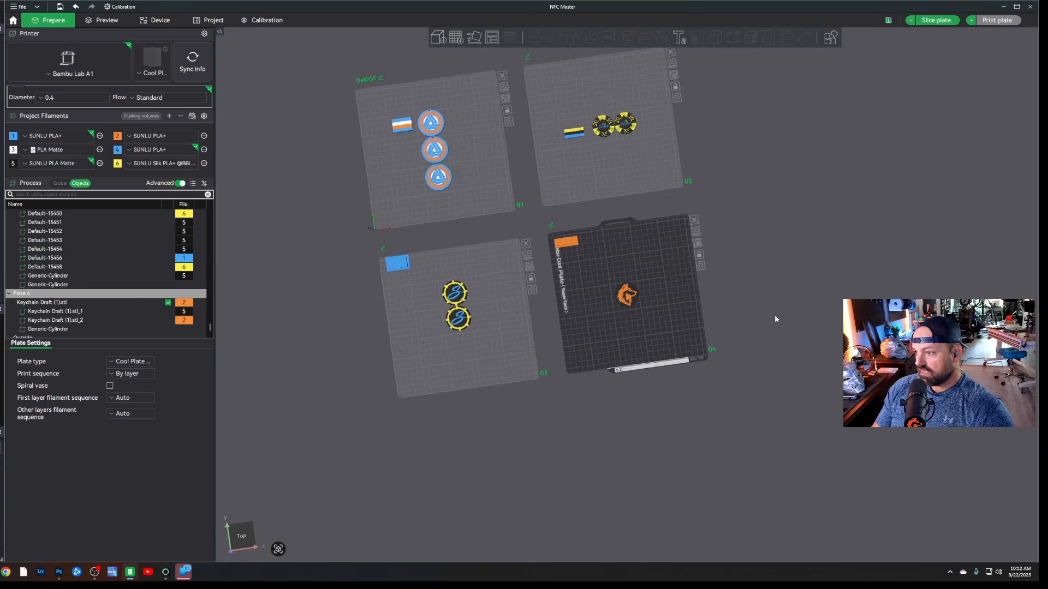
pyautogui.scroll(5, 613, 162)
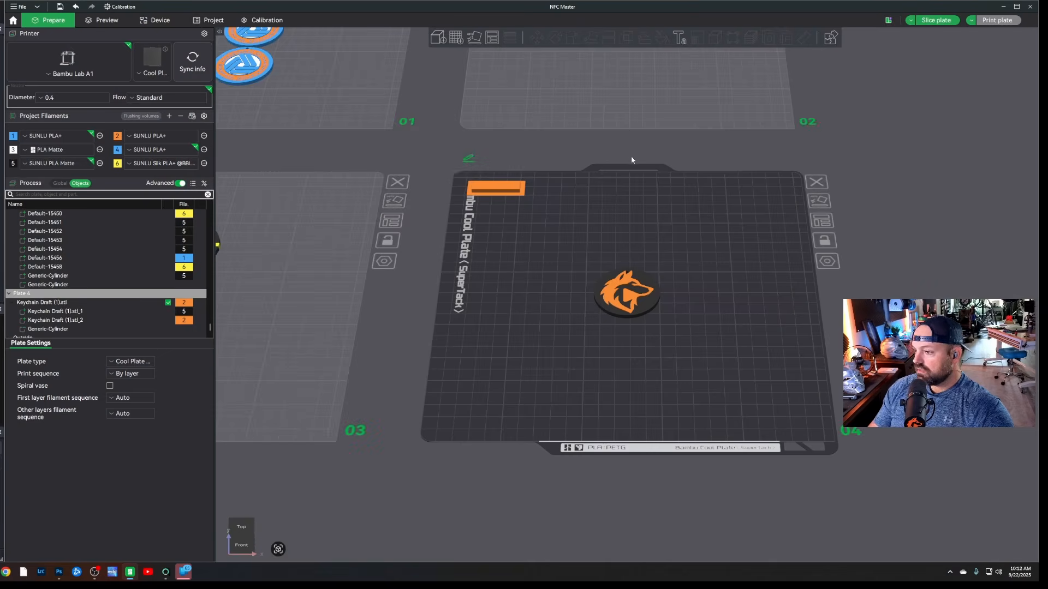
pyautogui.moveTo(613, 162); pyautogui.dragTo(617, 112)
pyautogui.press('z')
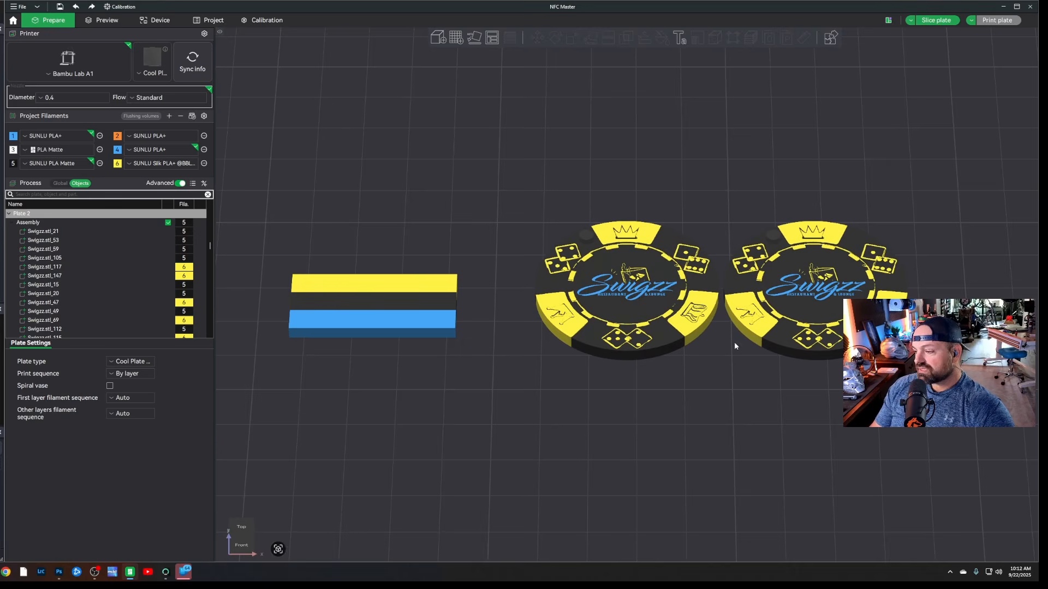
pyautogui.moveTo(595, 410); pyautogui.dragTo(595, 441)
pyautogui.scroll(5, 584, 323)
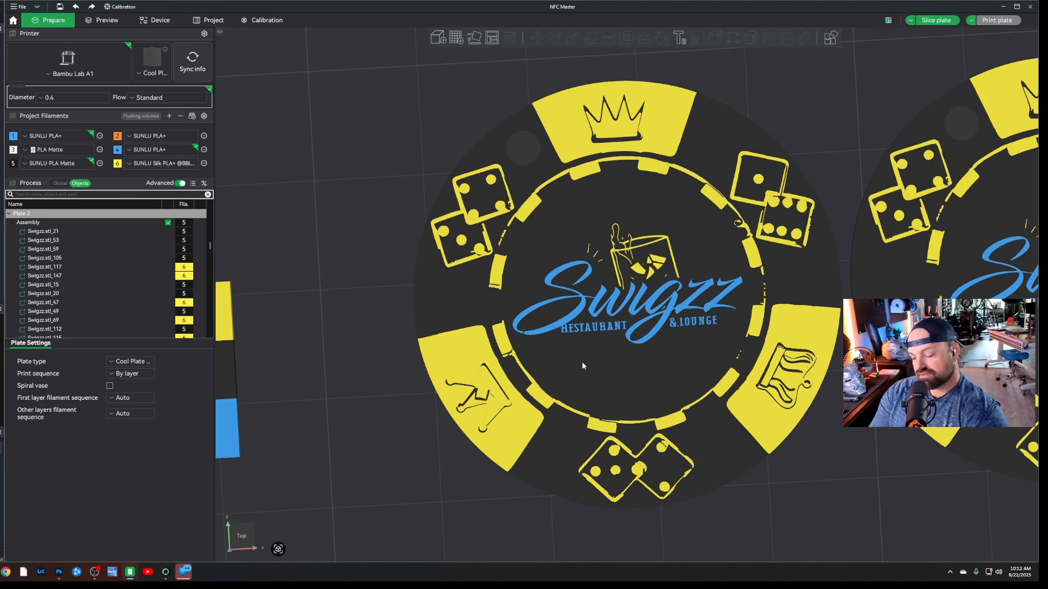
# Examine the three DelDOT keychains on plate 1, then return to plate 4
pyautogui.scroll(-10, 581, 361)
pyautogui.click(368, 366)
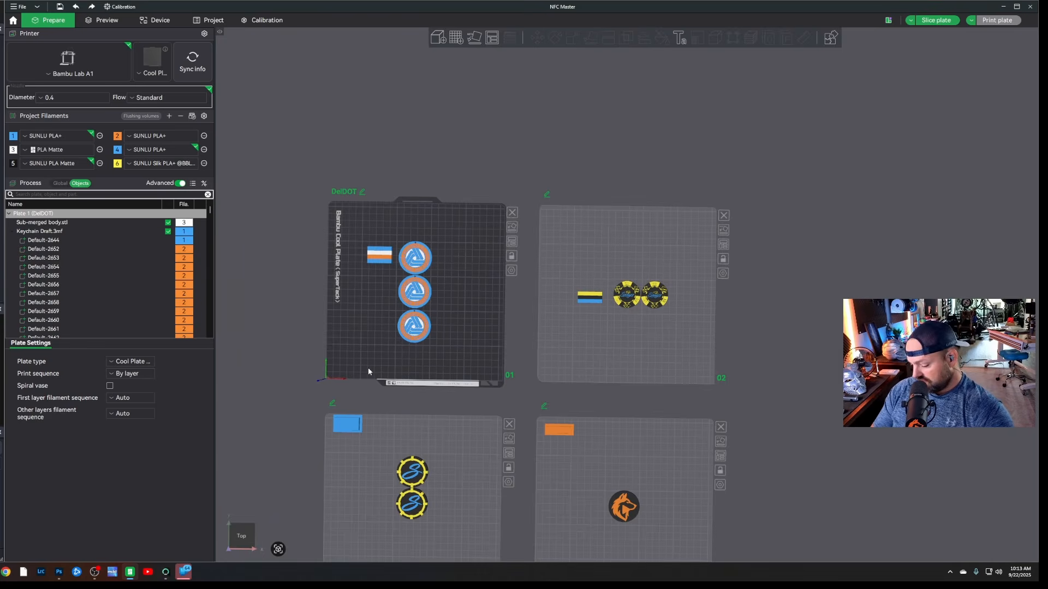
pyautogui.press('z')
pyautogui.scroll(5, 660, 284)
pyautogui.scroll(2, 663, 283)
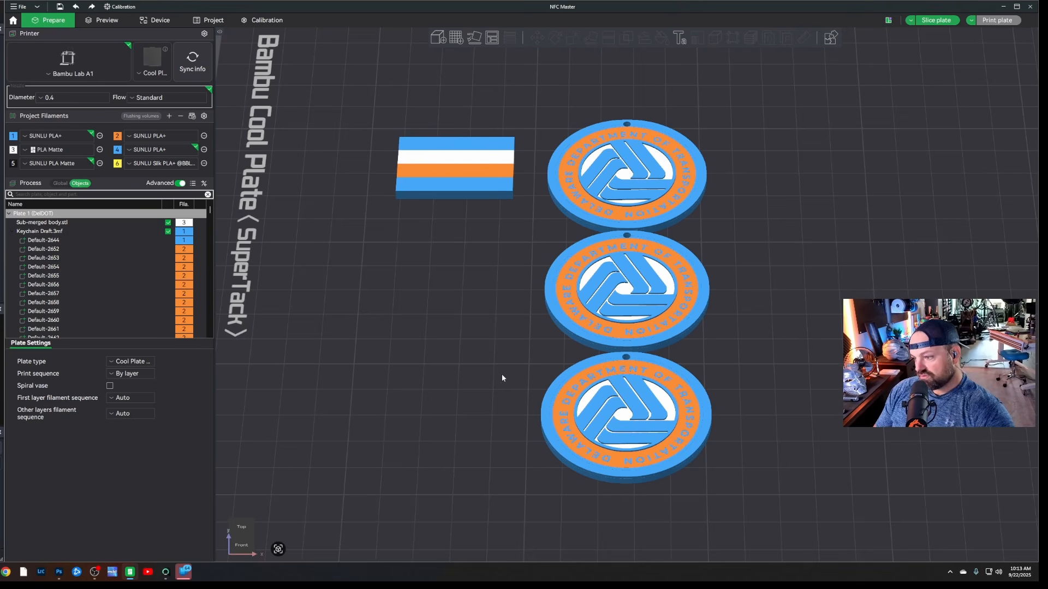
pyautogui.scroll(-8, 500, 372)
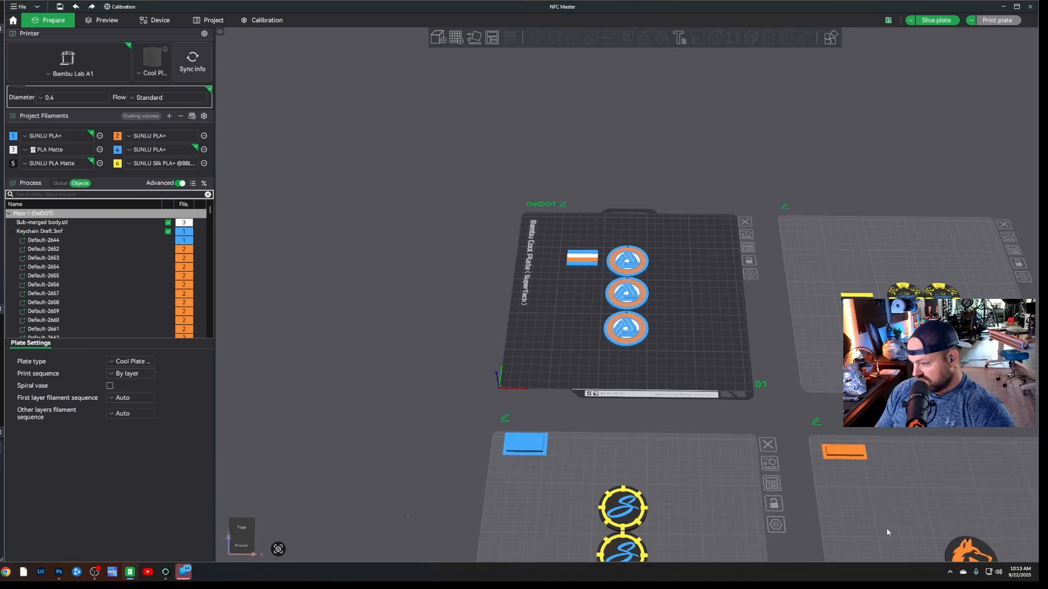
pyautogui.click(887, 529)
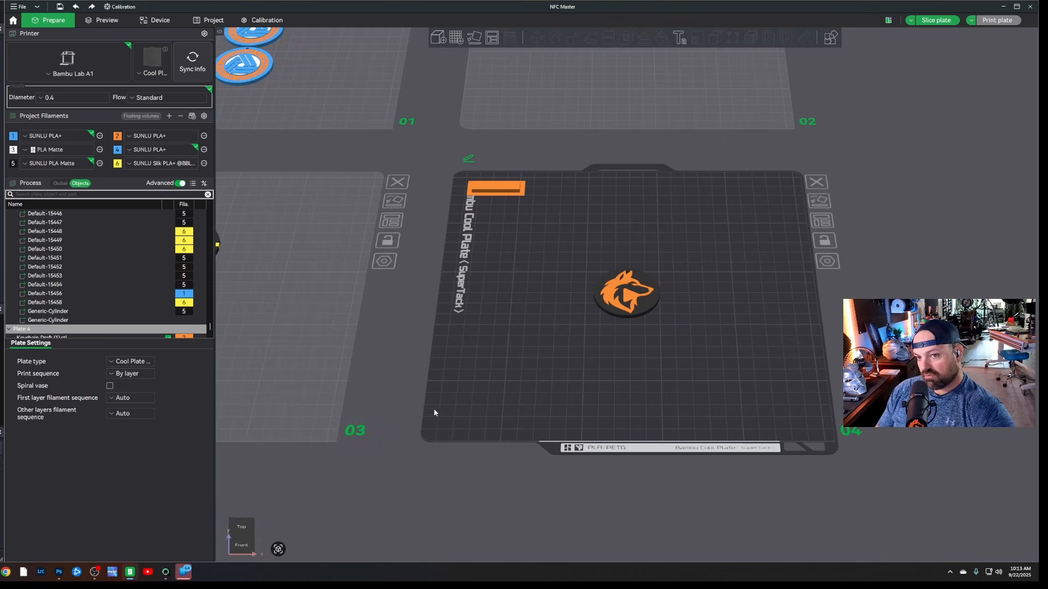
# Move the lowest DelDOT keychain on plate 1 aside and select the white NFC symbol underneath it
pyautogui.moveTo(604, 433); pyautogui.dragTo(475, 433)
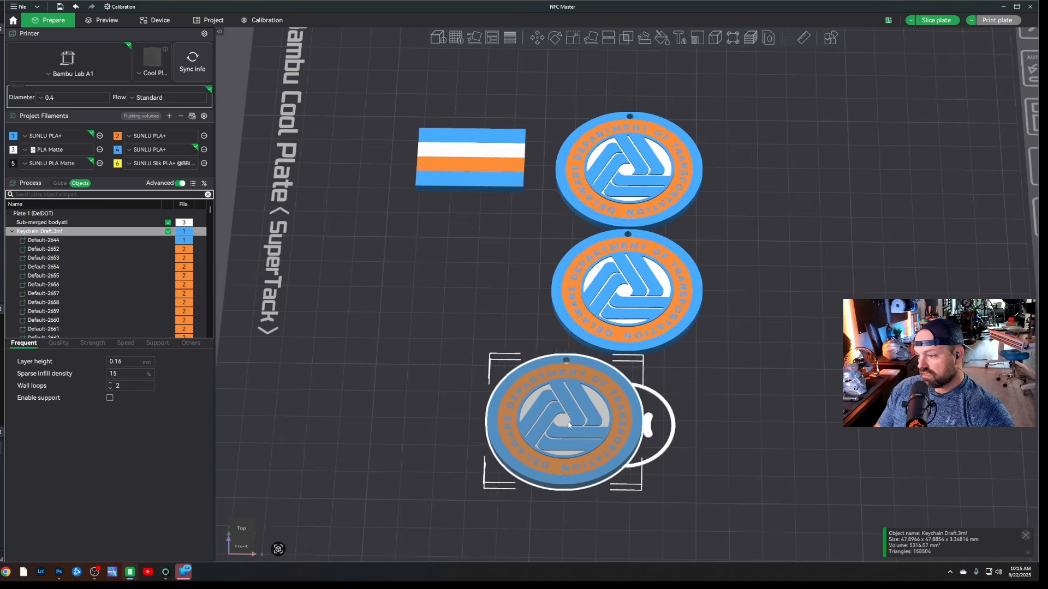
pyautogui.click(761, 441)
pyautogui.click(622, 439)
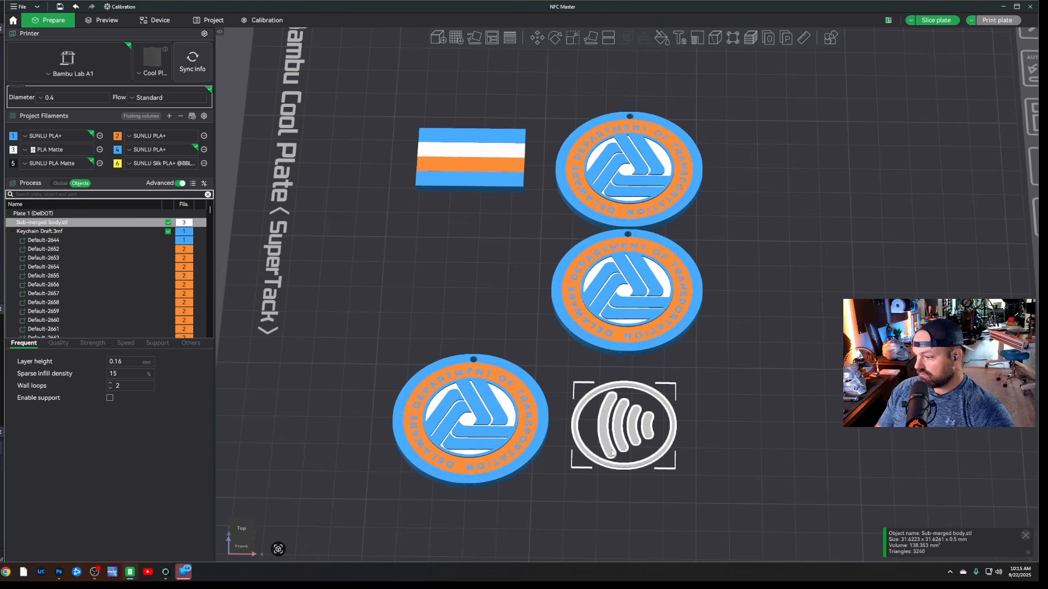
# Export the selected NFC symbol as one STL named NFC into the Pictures > 3d print > Wolfe Media Logo folder
pyautogui.rightClick(635, 418)
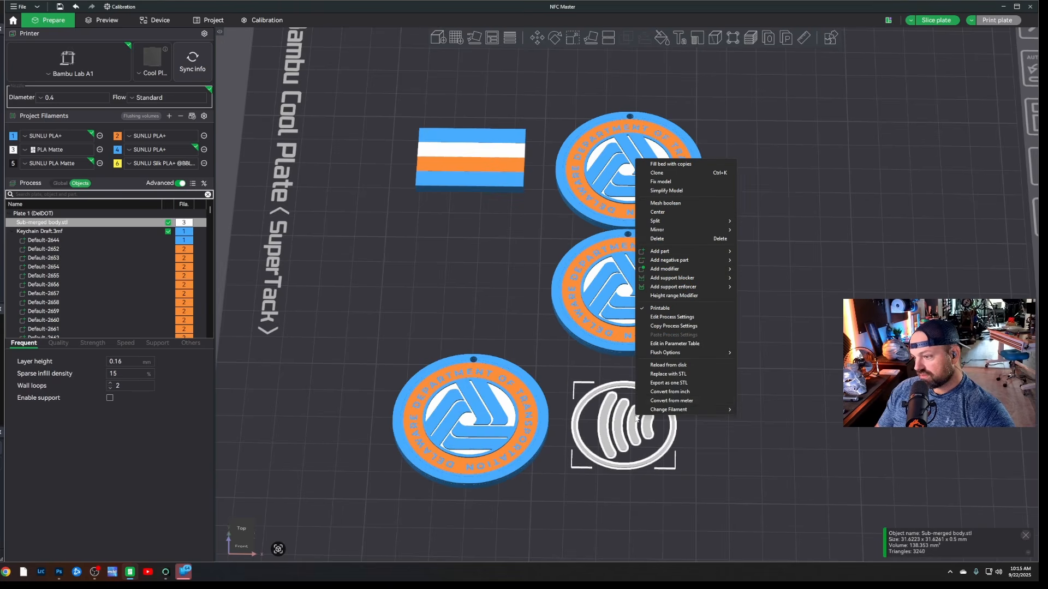
pyautogui.click(707, 383)
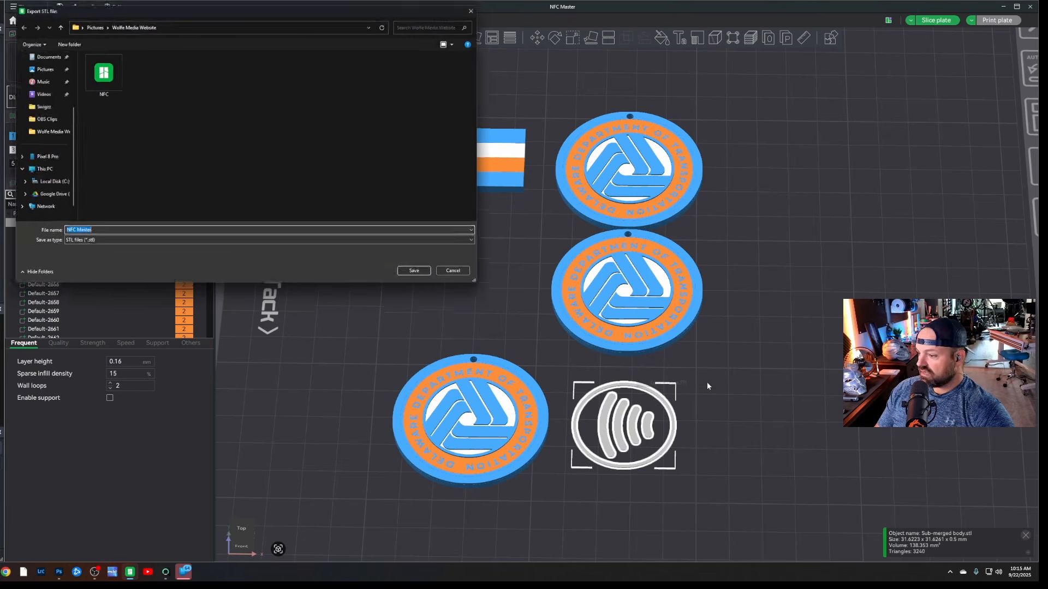
pyautogui.click(94, 26)
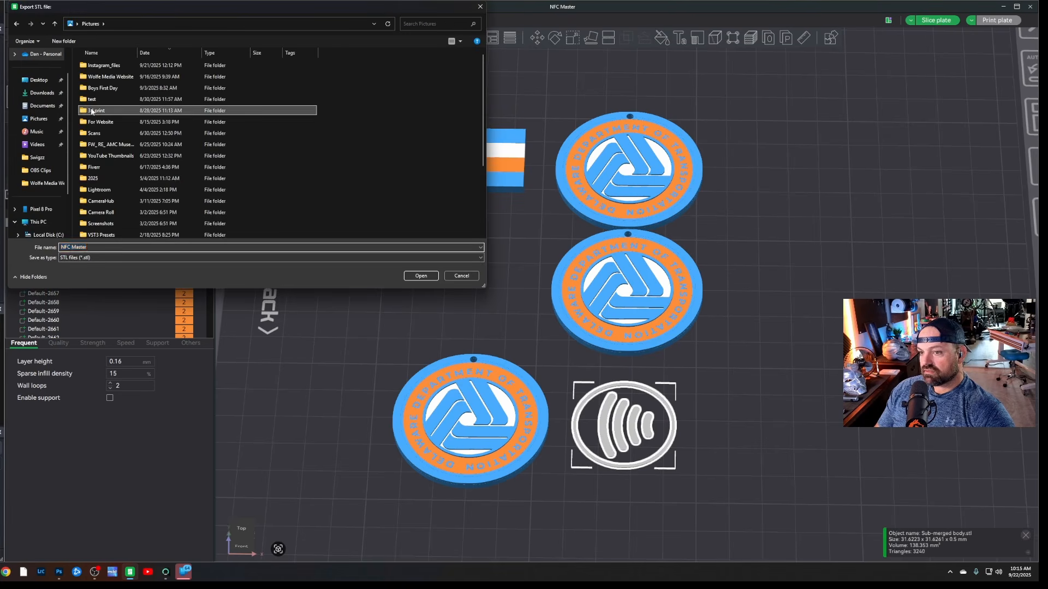
pyautogui.doubleClick(92, 111)
pyautogui.doubleClick(326, 70)
pyautogui.click(74, 247)
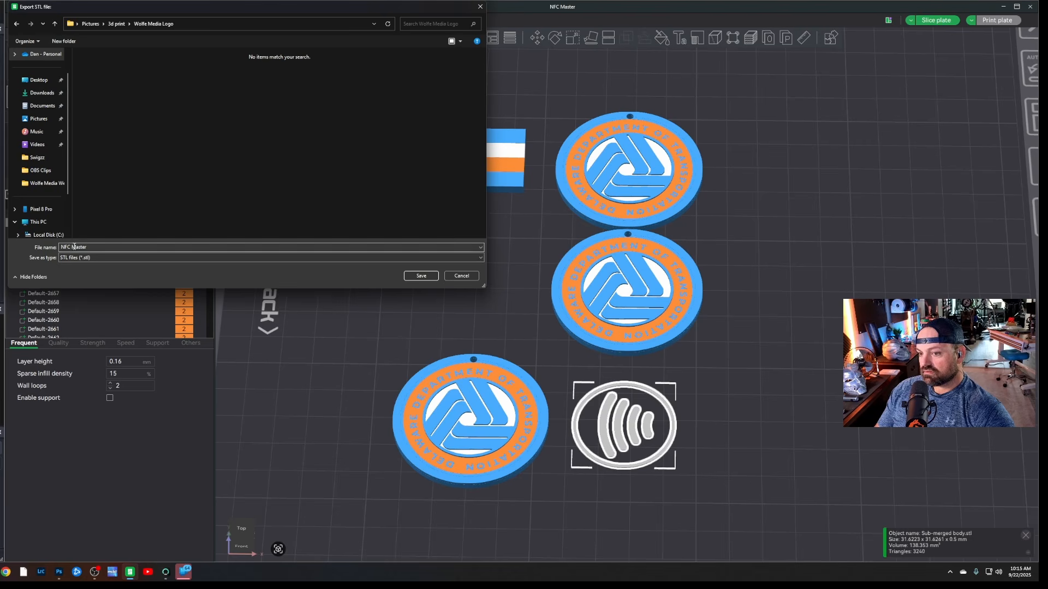
pyautogui.click(70, 250)
pyautogui.click(142, 248)
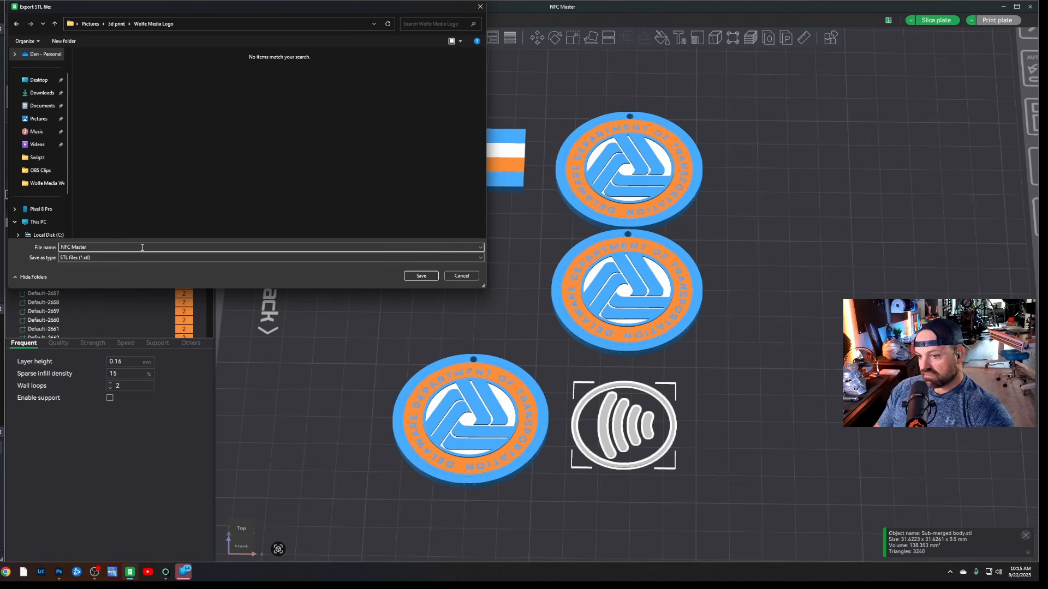
pyautogui.press('BackSpace')
pyautogui.press('BackSpace')
pyautogui.press('BackSpace')
pyautogui.press('BackSpace')
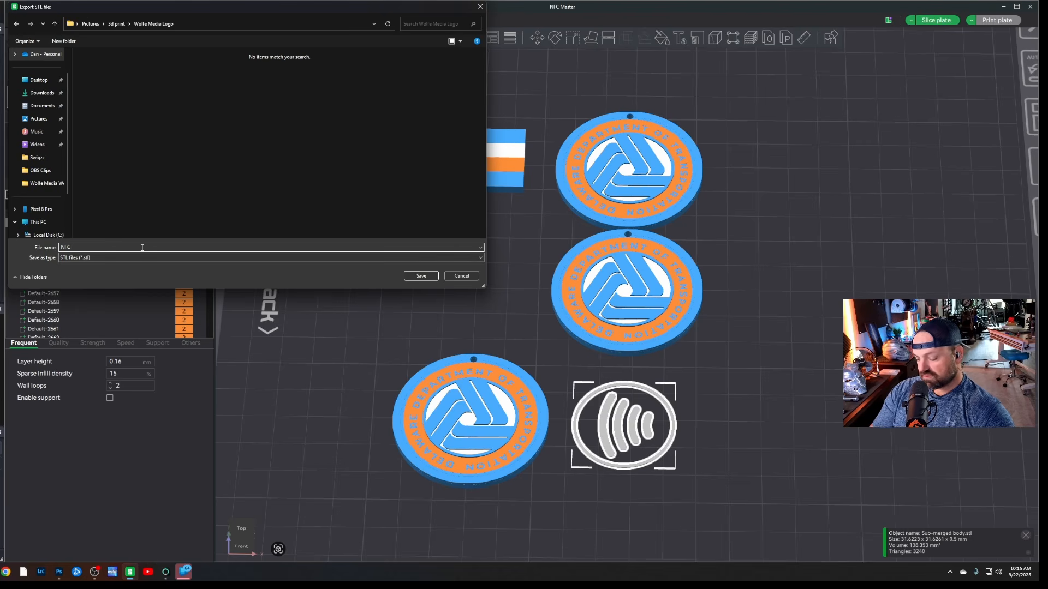
pyautogui.press('Return')
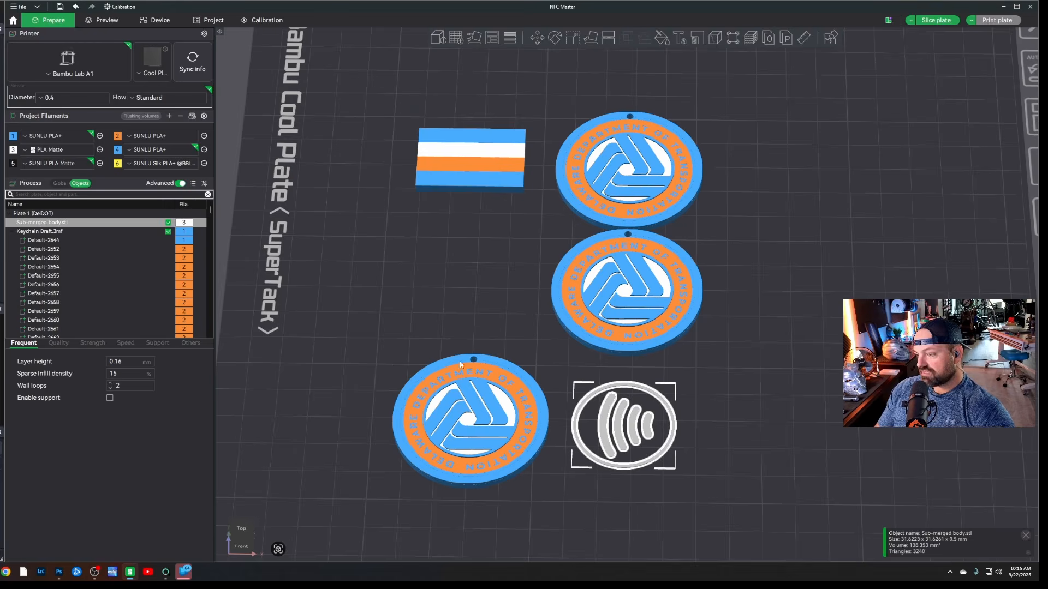
# Undo the last move of the lowest DelDOT keychain on plate 1
pyautogui.click(500, 360)
pyautogui.hotkey('ctrl', 'z')
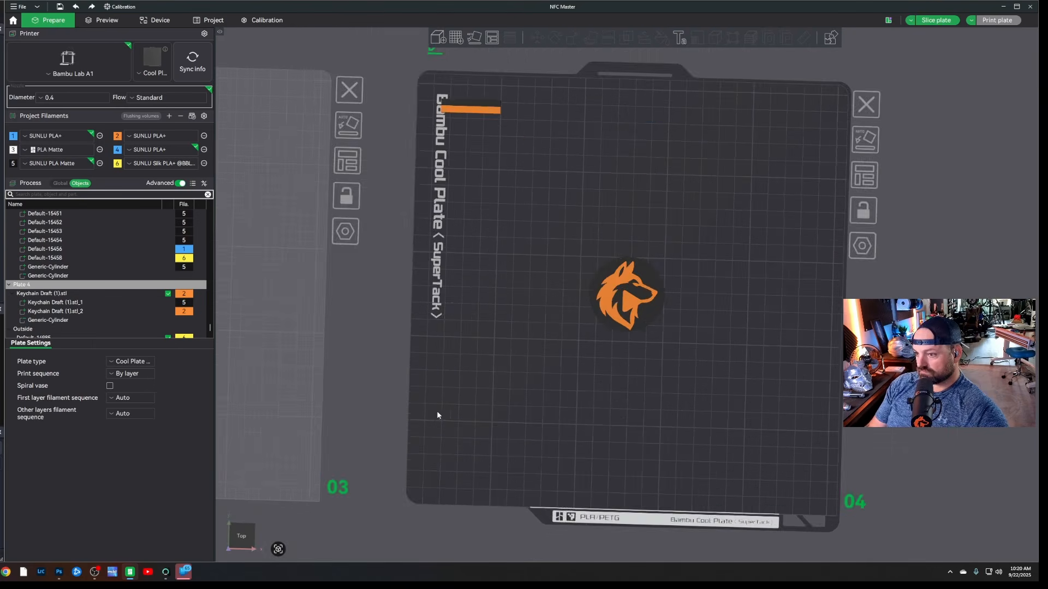
pyautogui.scroll(-3, 435, 416)
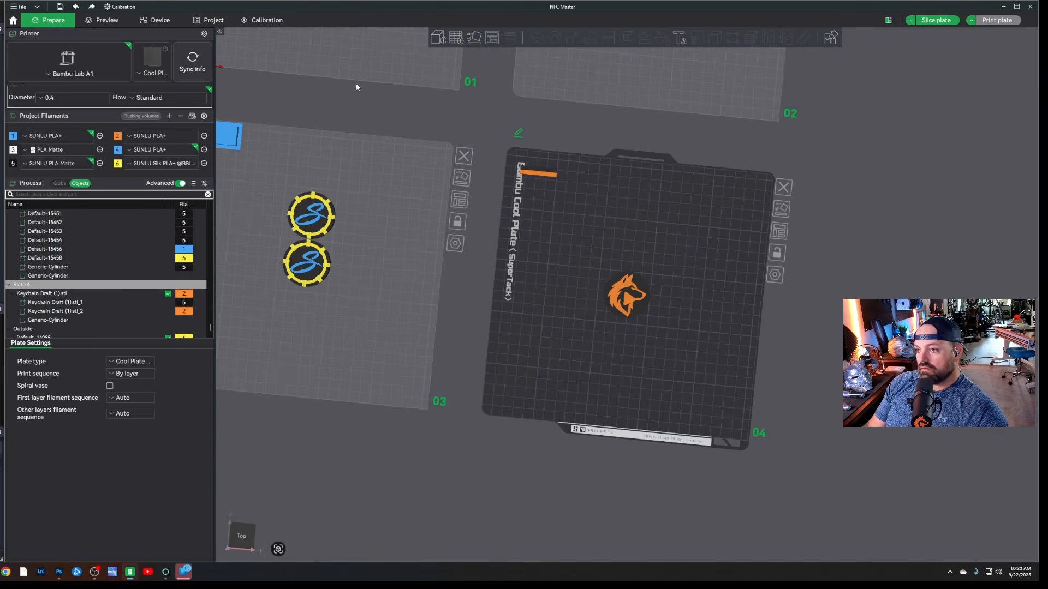
pyautogui.click(333, 66)
# Import NFC.stl onto plate 4 and assign it filament 3, the white PLA Matte
pyautogui.click(551, 375)
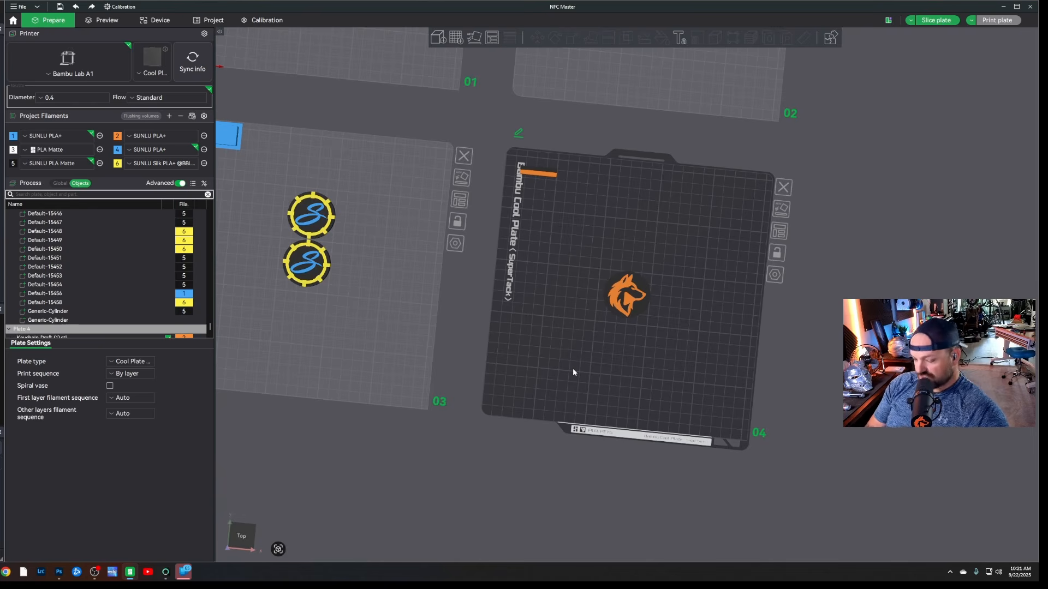
pyautogui.moveTo(528, 520); pyautogui.dragTo(547, 507)
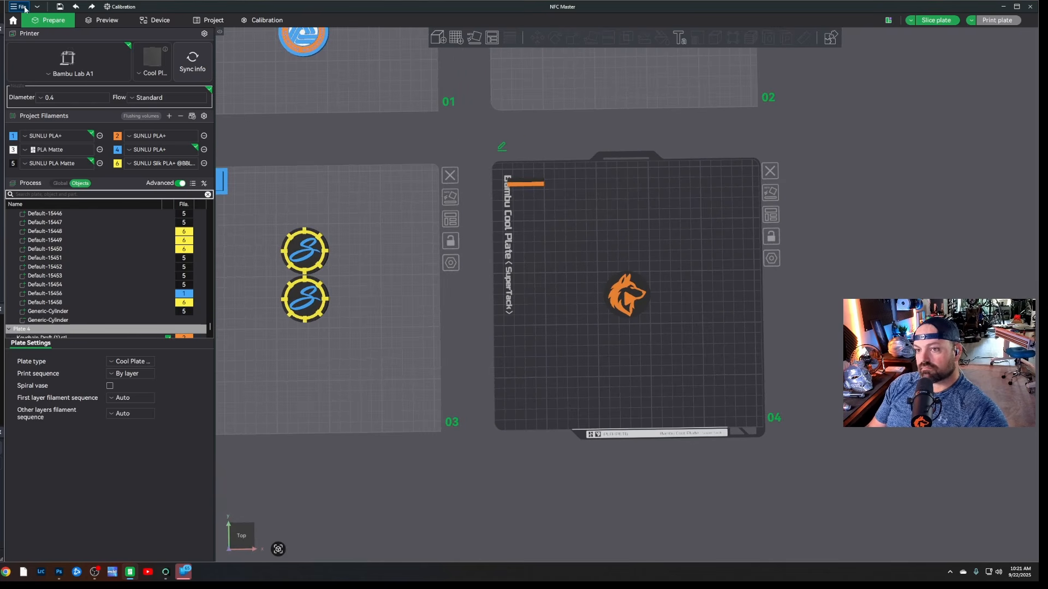
pyautogui.click(24, 7)
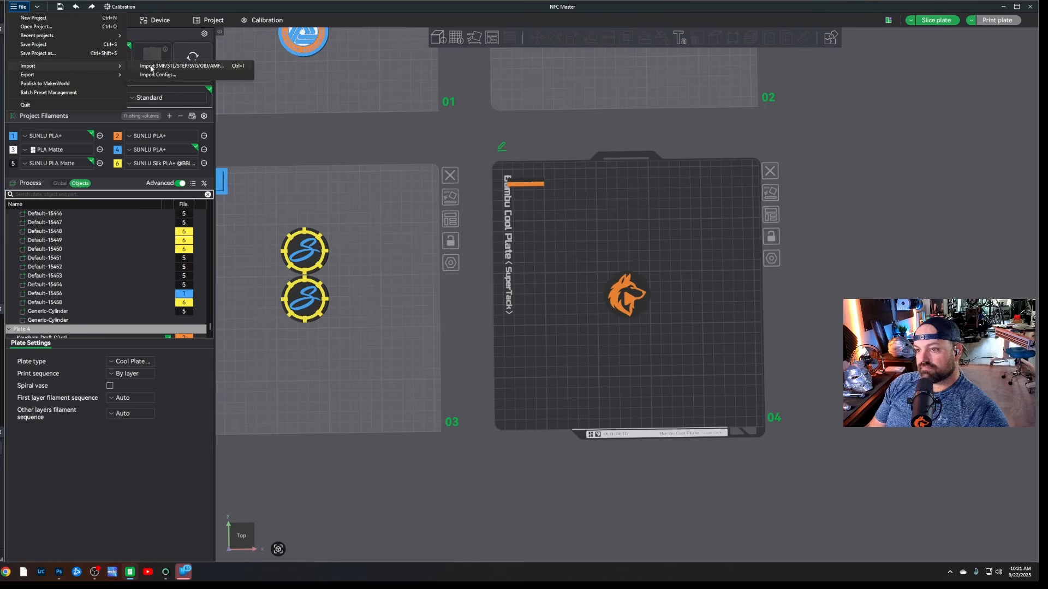
pyautogui.click(164, 66)
pyautogui.doubleClick(98, 69)
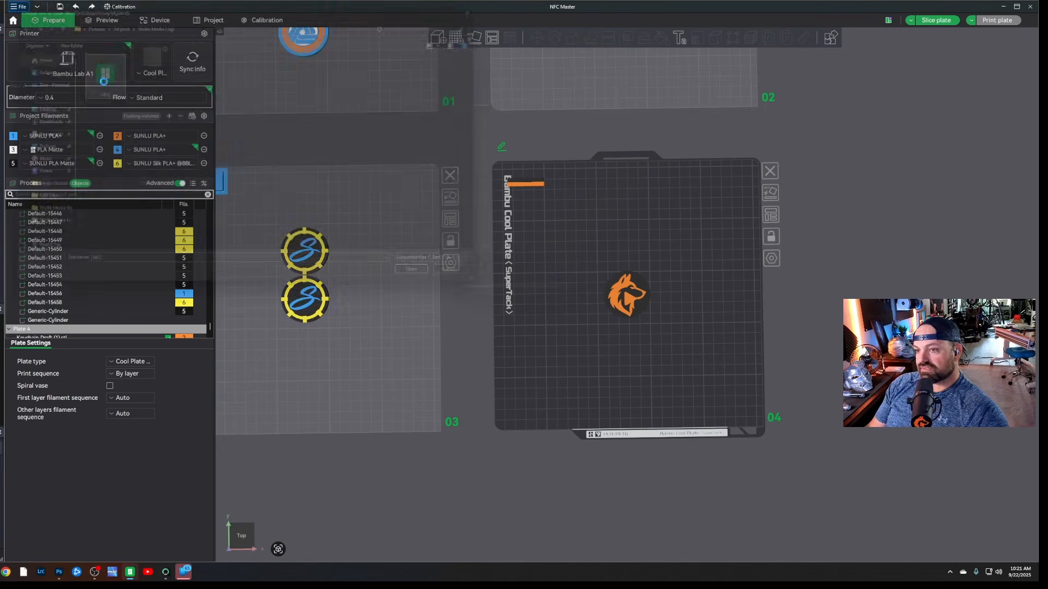
pyautogui.press('z')
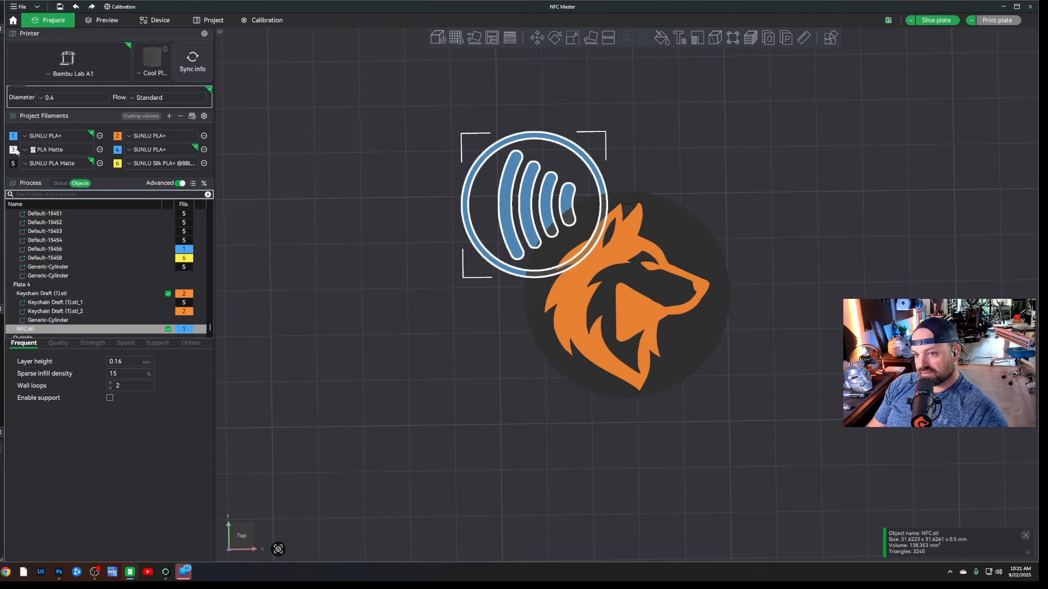
pyautogui.press('3')
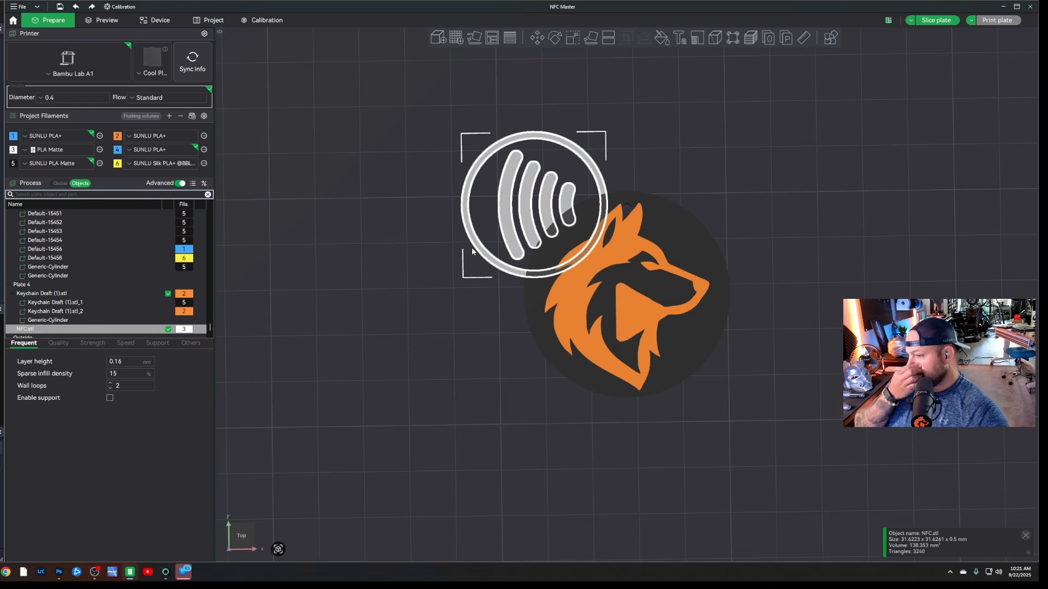
pyautogui.click(412, 357)
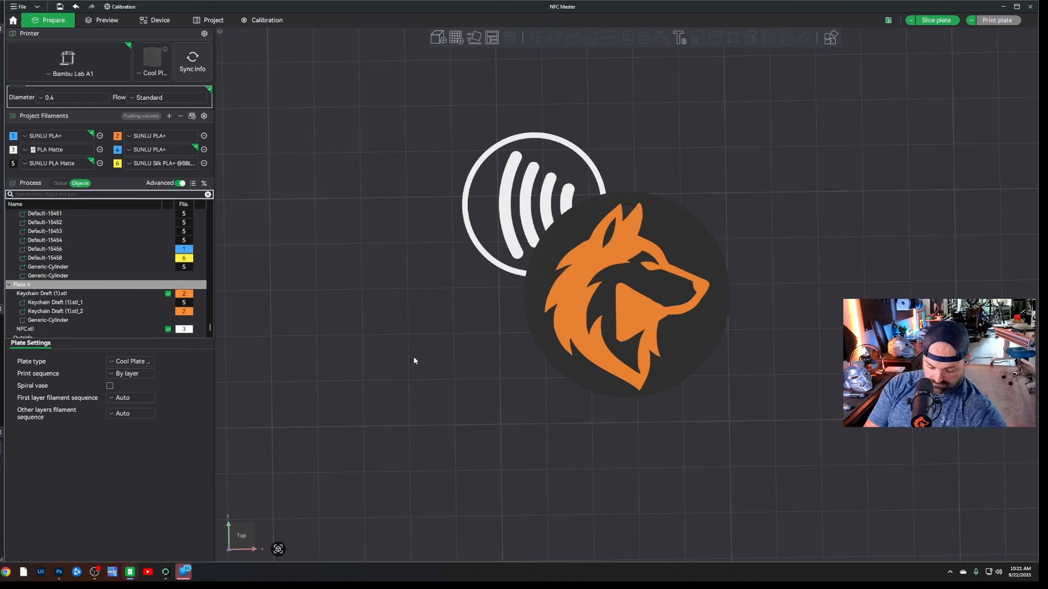
# Center the standalone NFC symbol on plate 4 so it sits within the wolf head keychain
pyautogui.click(513, 213)
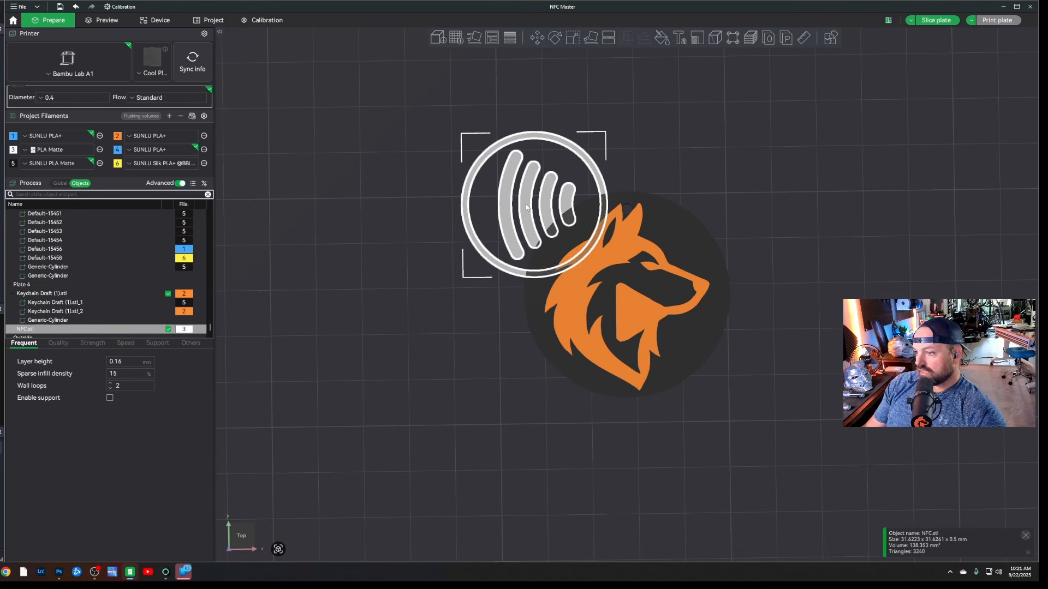
pyautogui.rightClick(526, 204)
pyautogui.click(395, 370)
pyautogui.click(647, 349)
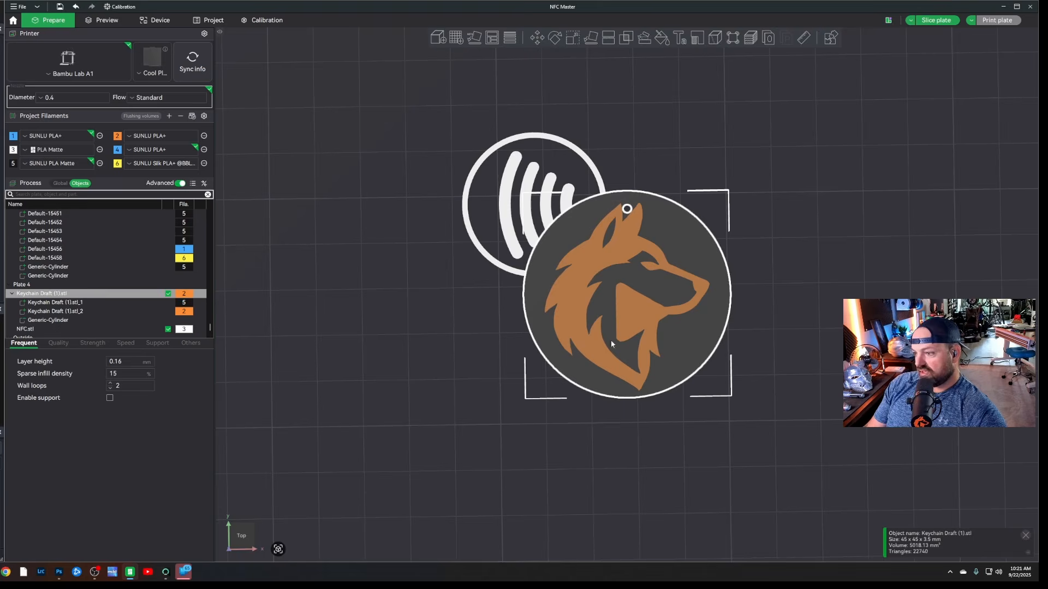
pyautogui.click(507, 220)
pyautogui.rightClick(506, 219)
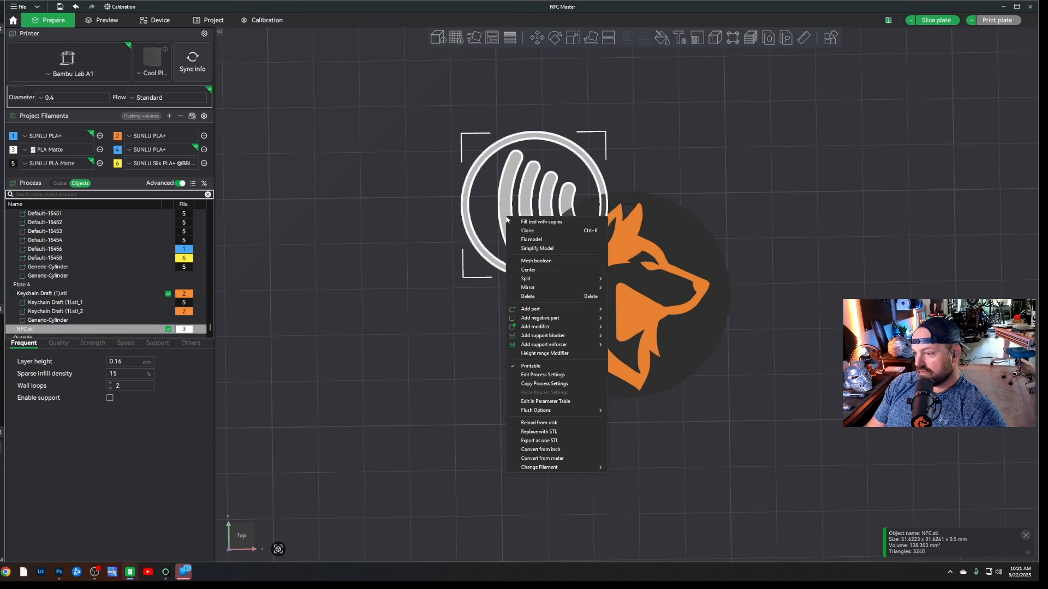
pyautogui.click(562, 270)
# Slice plate 4 with the NFC symbol overlapping the keychain, then return to model preparation
pyautogui.moveTo(670, 441)
pyautogui.mouseDown()
pyautogui.moveTo(654, 357)
pyautogui.moveTo(650, 444)
pyautogui.mouseUp()
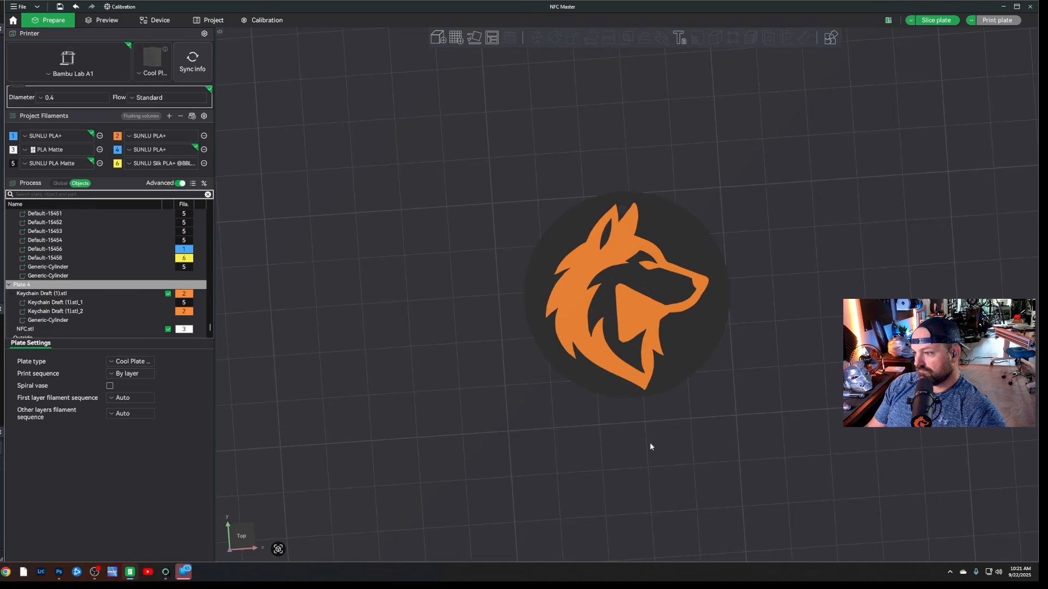
pyautogui.click(928, 25)
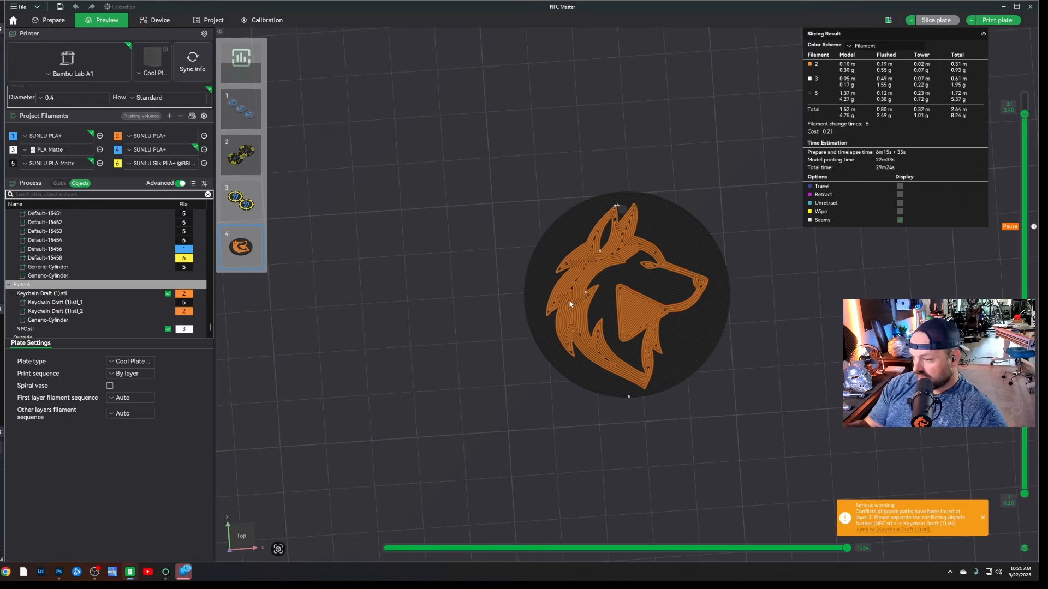
pyautogui.click(49, 19)
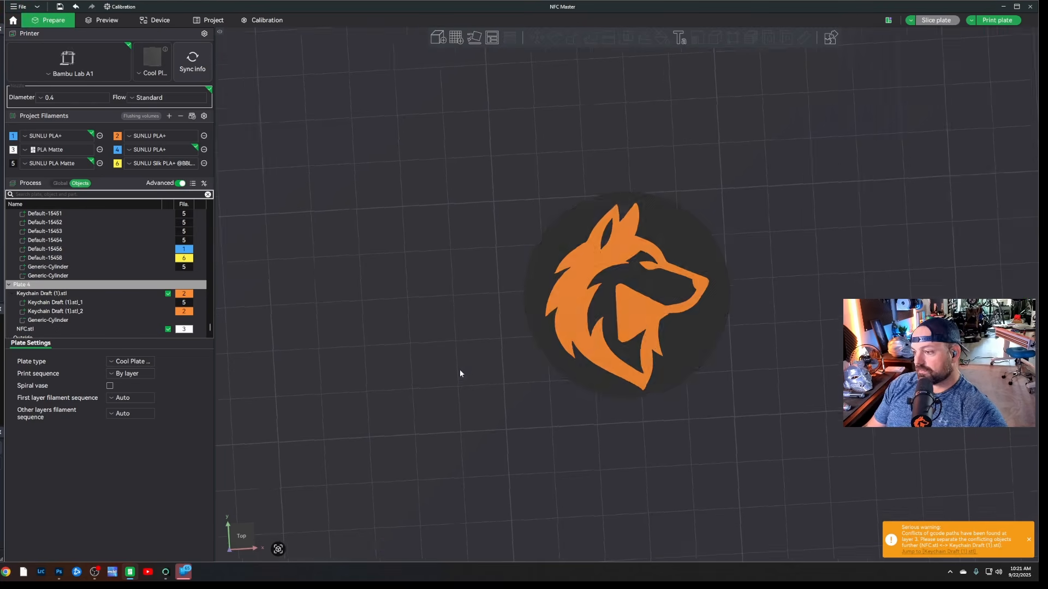
# Load NFC.stl into the wolf head keychain as a negative part and center it on the keychain
pyautogui.moveTo(594, 461)
pyautogui.mouseDown()
pyautogui.moveTo(601, 448)
pyautogui.moveTo(598, 460)
pyautogui.mouseUp()
pyautogui.click(700, 348)
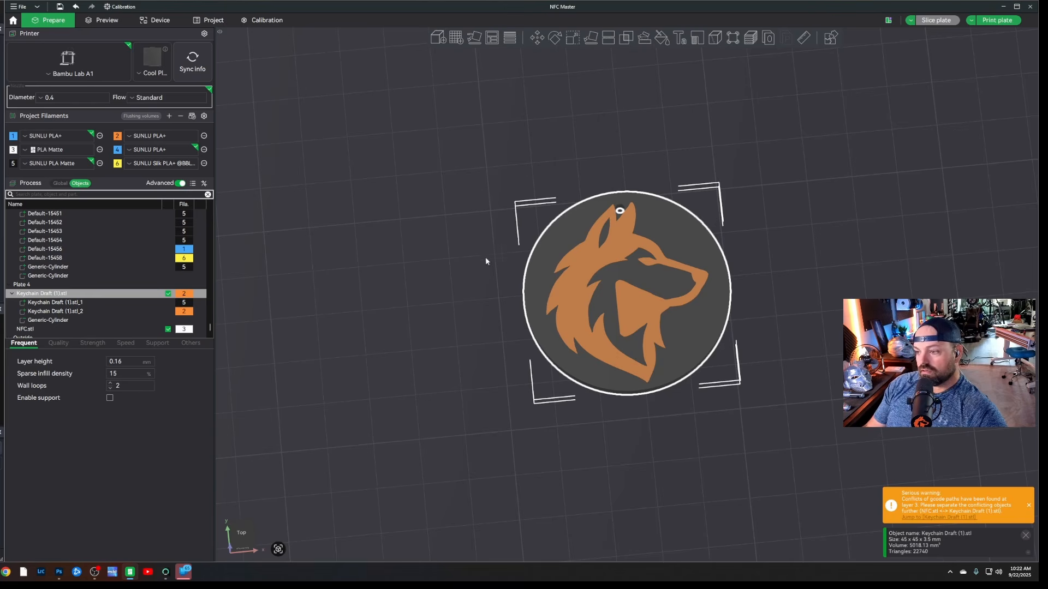
pyautogui.rightClick(556, 266)
pyautogui.moveTo(631, 375)
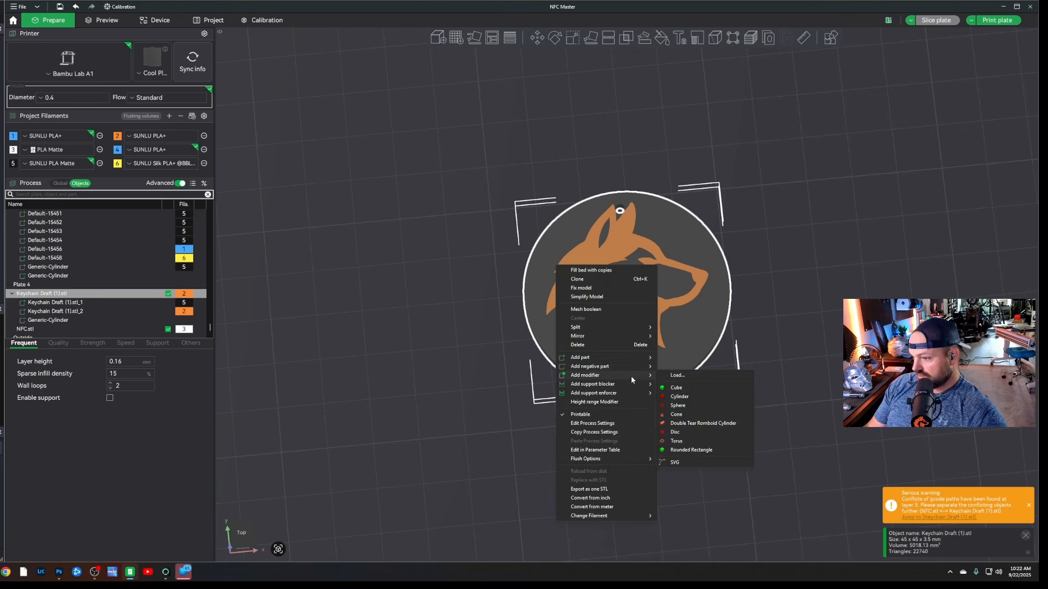
pyautogui.click(715, 369)
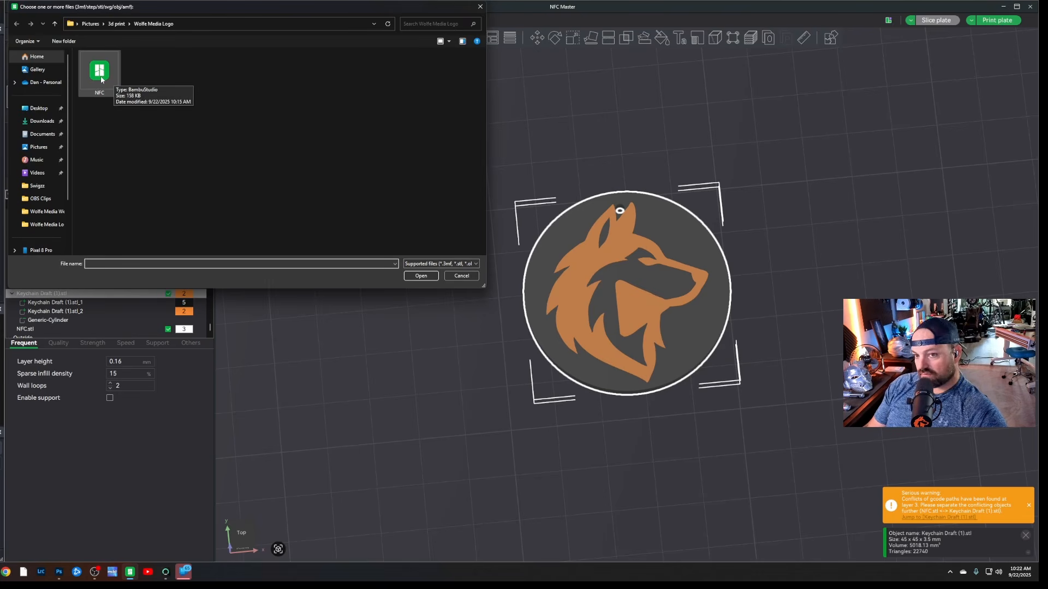
pyautogui.doubleClick(102, 80)
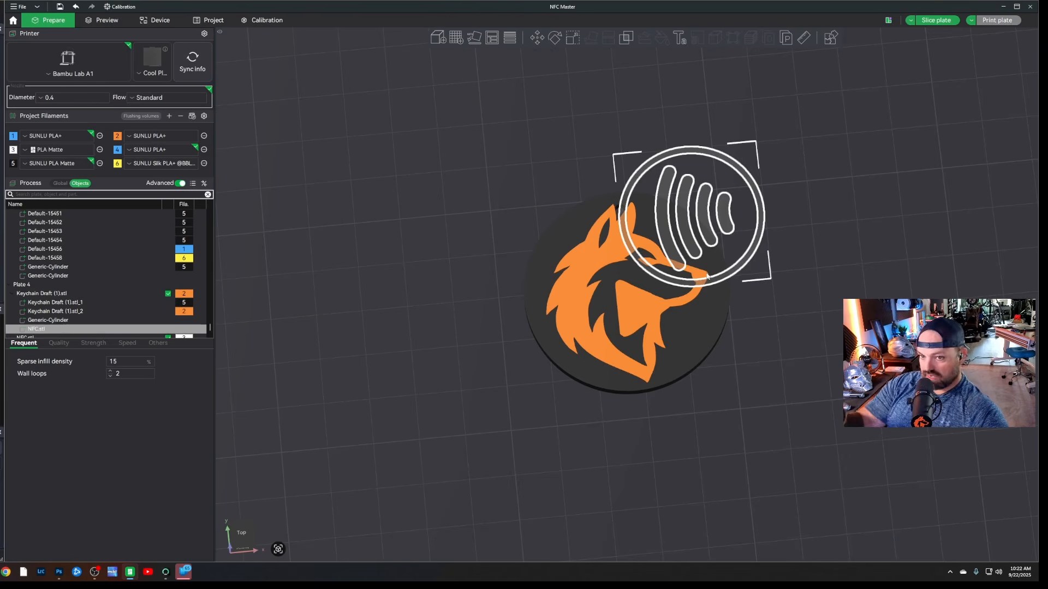
pyautogui.rightClick(706, 204)
pyautogui.click(746, 235)
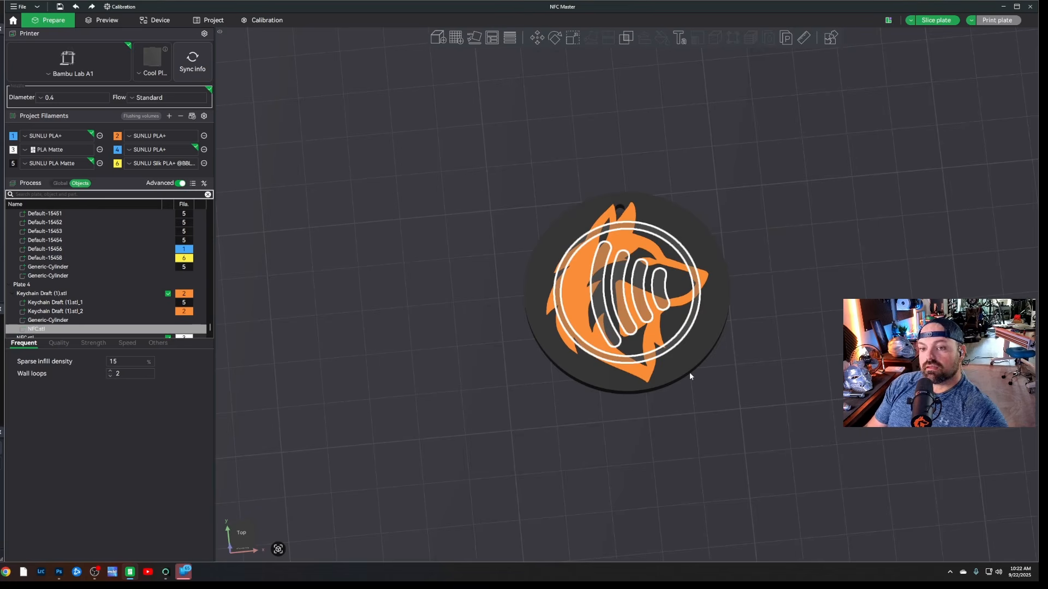
# Lower the negative NFC part to Z -1.50 mm in object coordinates, at the keychain's underside
pyautogui.moveTo(637, 443); pyautogui.dragTo(596, 334)
pyautogui.scroll(10, 600, 314)
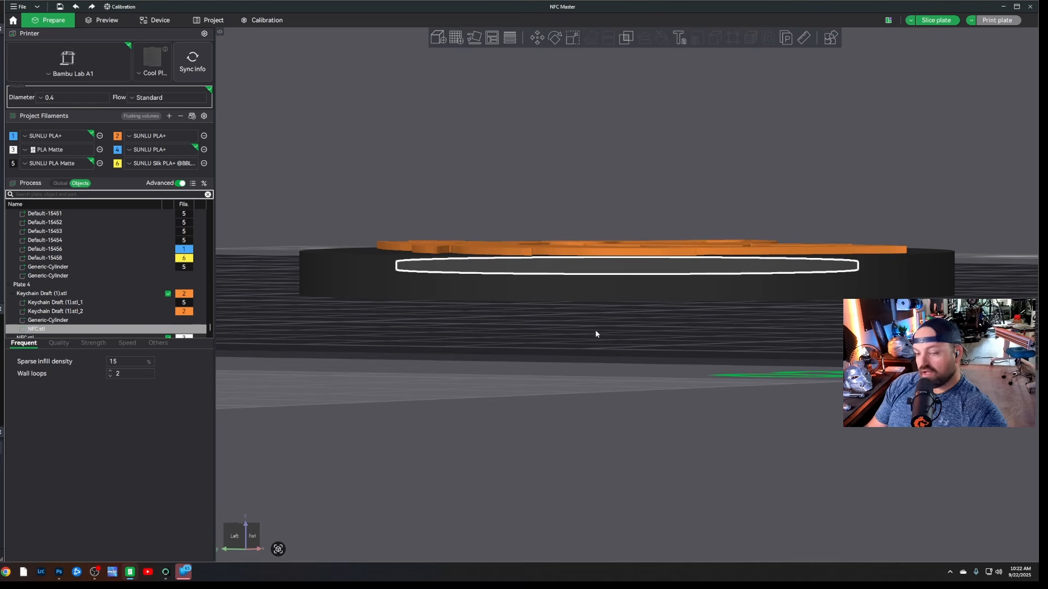
pyautogui.click(534, 42)
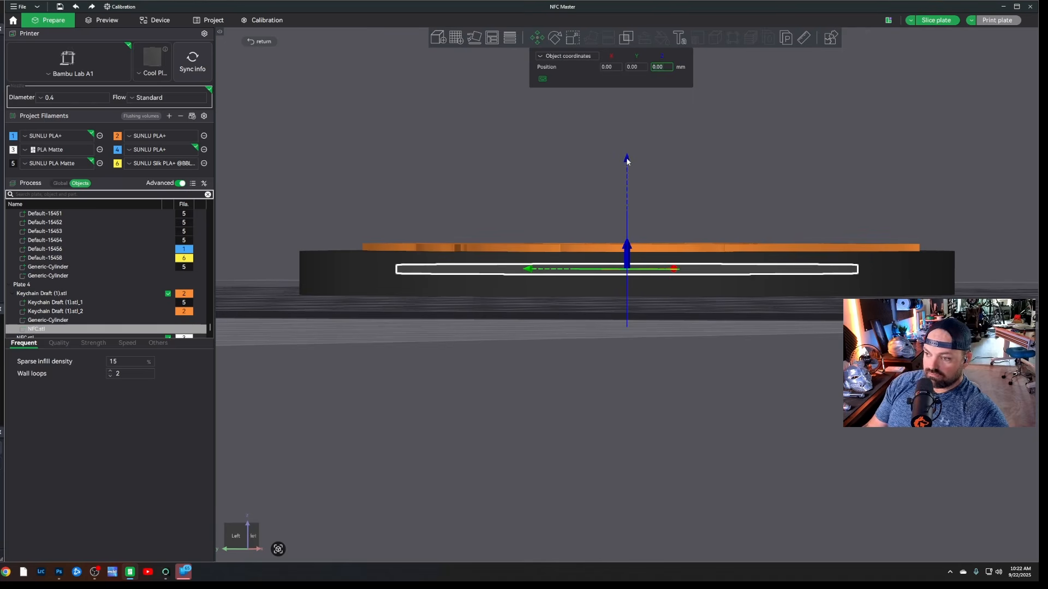
pyautogui.moveTo(627, 161); pyautogui.dragTo(619, 190)
pyautogui.moveTo(612, 369)
pyautogui.mouseDown()
pyautogui.moveTo(612, 378)
pyautogui.moveTo(626, 372)
pyautogui.mouseUp()
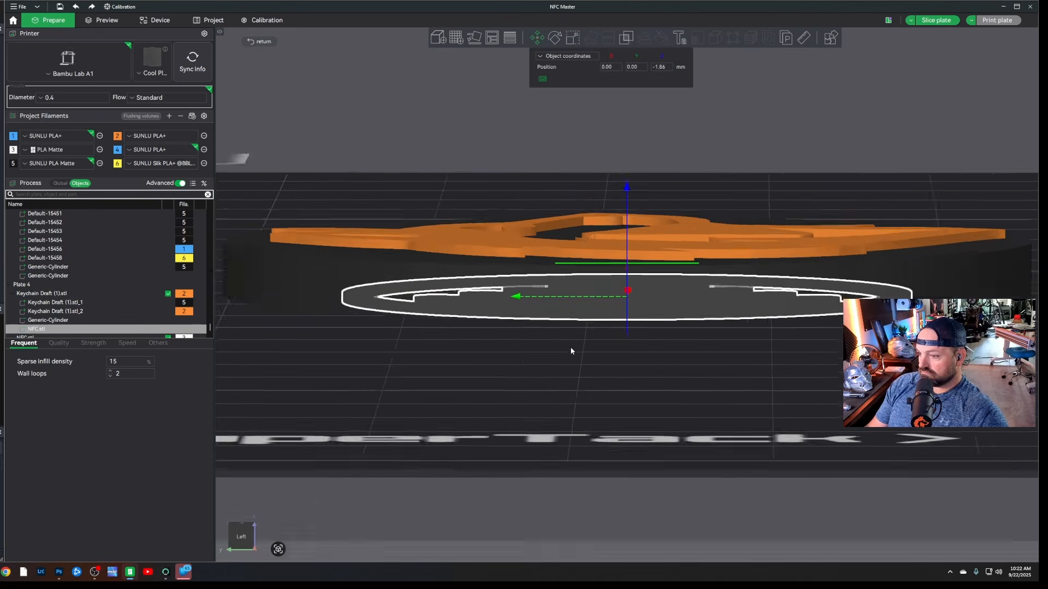
pyautogui.scroll(6, 570, 349)
pyautogui.moveTo(571, 350); pyautogui.dragTo(562, 362)
pyautogui.scroll(-6, 561, 364)
pyautogui.moveTo(339, 360); pyautogui.dragTo(322, 361)
pyautogui.moveTo(630, 188); pyautogui.dragTo(613, 230)
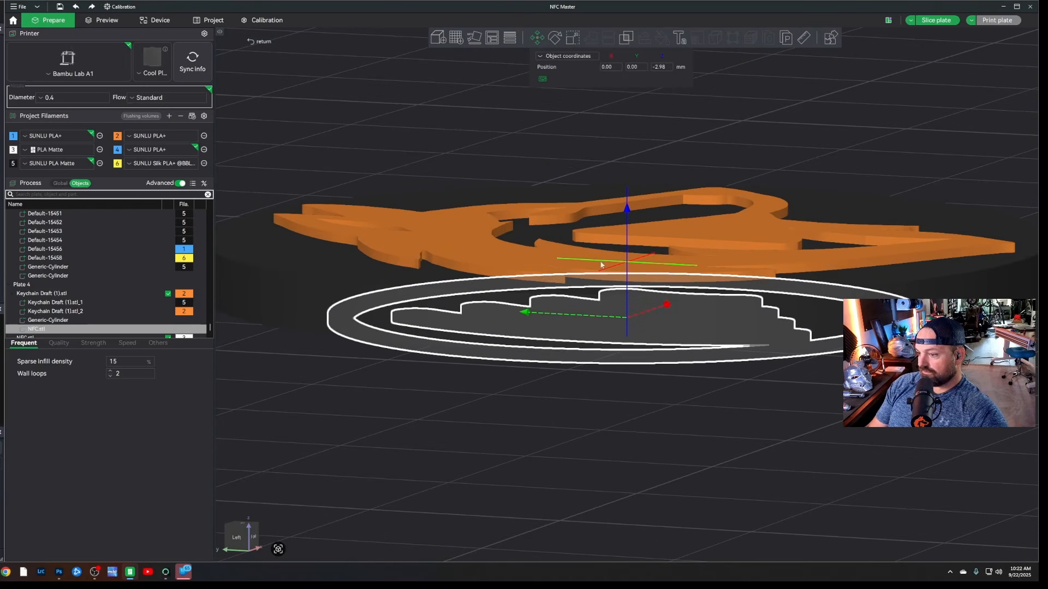
pyautogui.click(556, 422)
pyautogui.moveTo(556, 422)
pyautogui.mouseDown()
pyautogui.moveTo(569, 377)
pyautogui.moveTo(566, 417)
pyautogui.mouseUp()
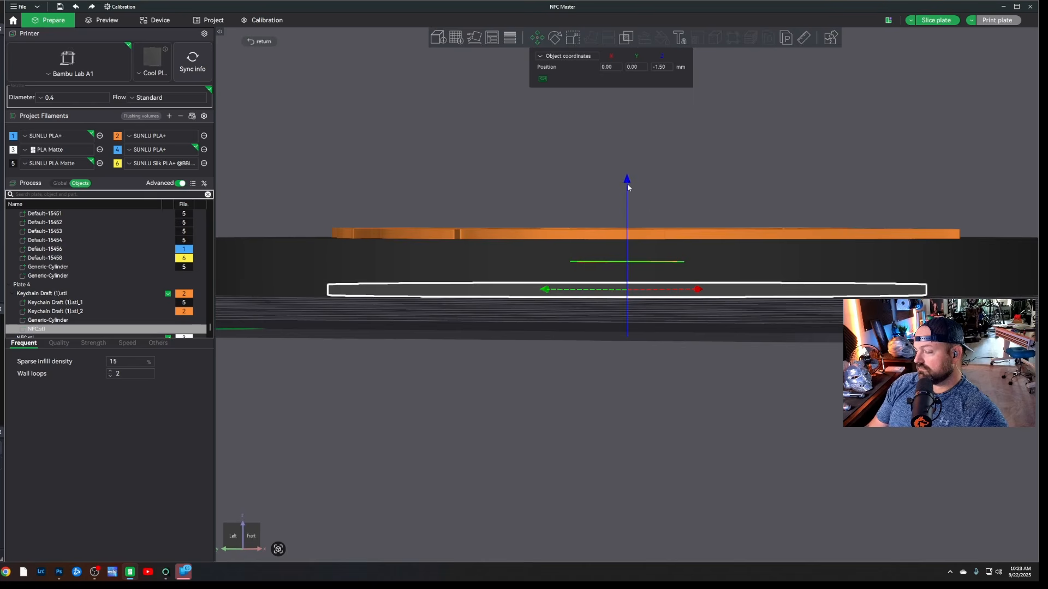
# Slice plate 4 with the NFC cutout and inspect the keychain's underside in the preview
pyautogui.click(646, 135)
pyautogui.moveTo(646, 135); pyautogui.dragTo(658, 181)
pyautogui.scroll(-6, 657, 185)
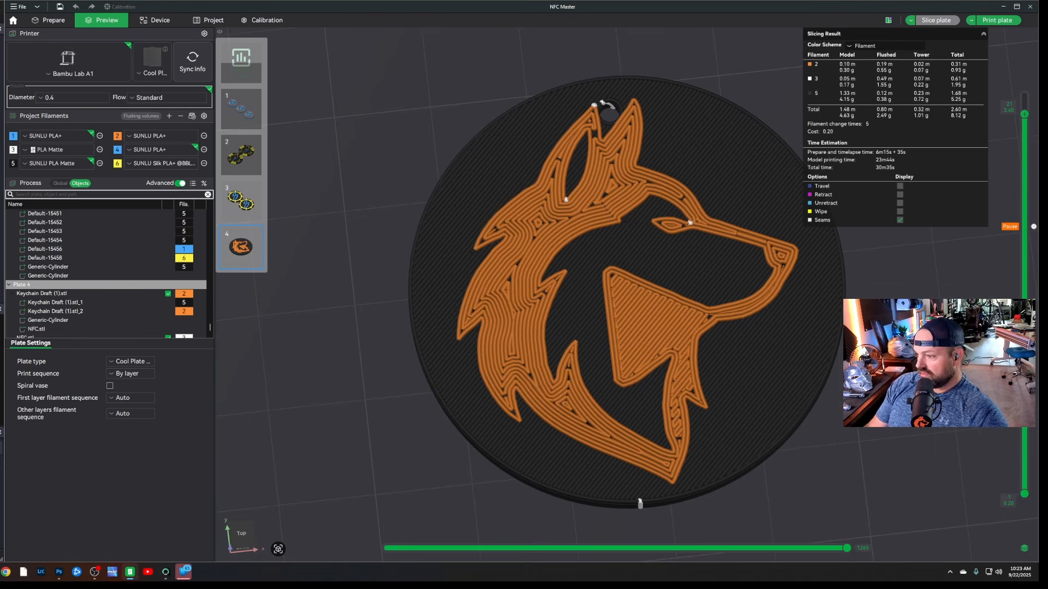
pyautogui.press('2')
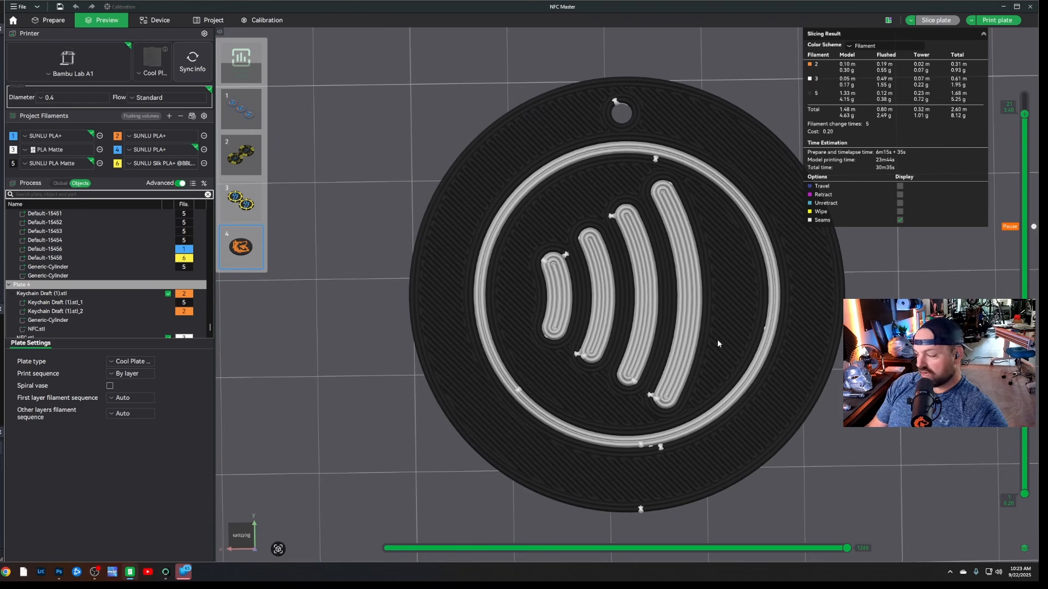
pyautogui.press('0')
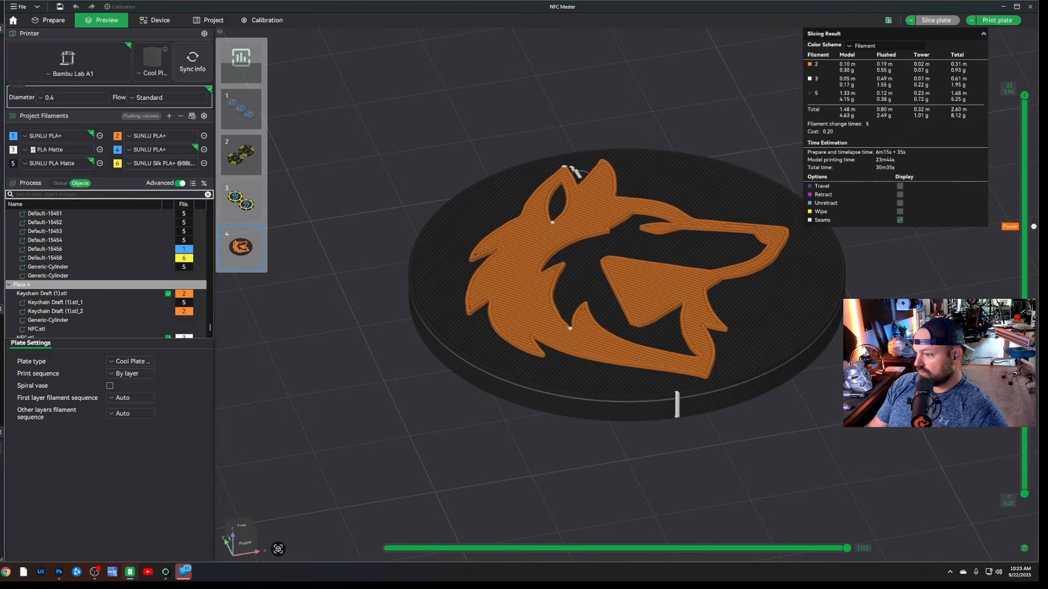
# Examine the sliced keychain's layers from the top down to layer 1 and back up, ending with a top view
pyautogui.moveTo(1024, 97); pyautogui.dragTo(1021, 170)
pyautogui.moveTo(1018, 211); pyautogui.dragTo(1029, 260)
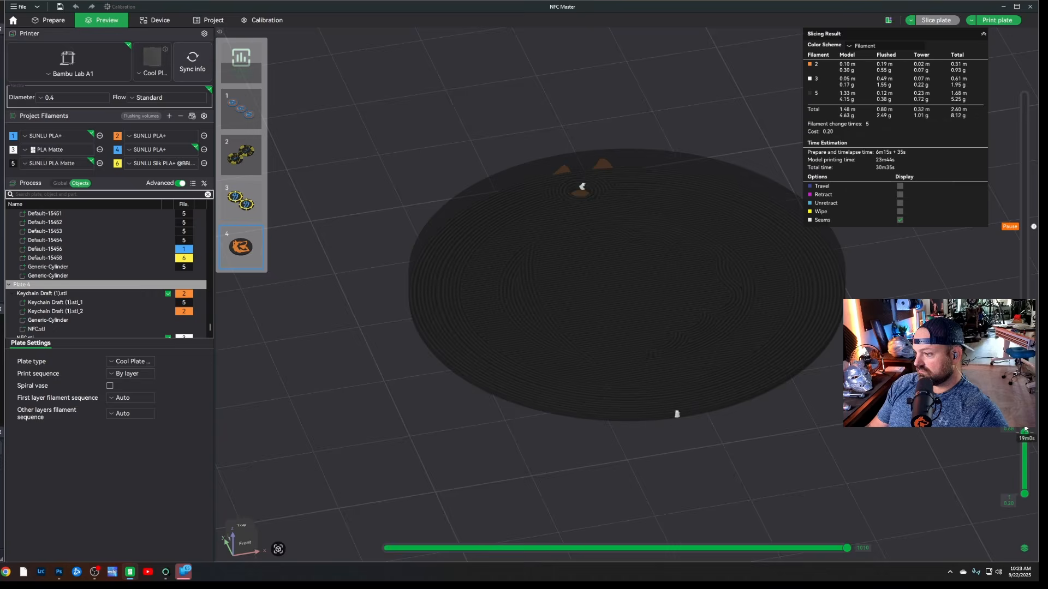
pyautogui.moveTo(1026, 430); pyautogui.dragTo(1031, 491)
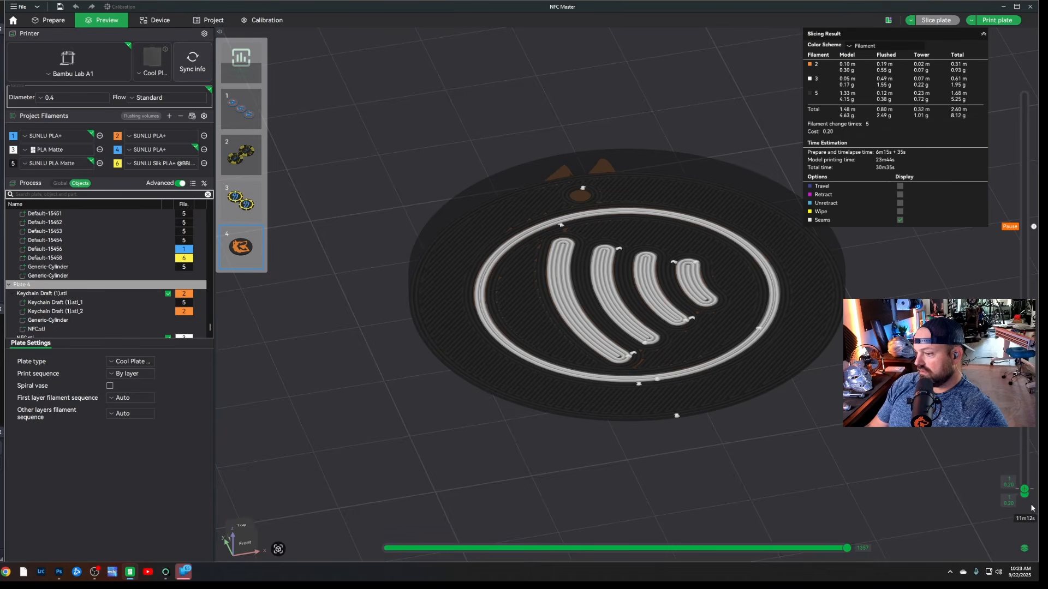
pyautogui.moveTo(1025, 490); pyautogui.dragTo(1026, 98)
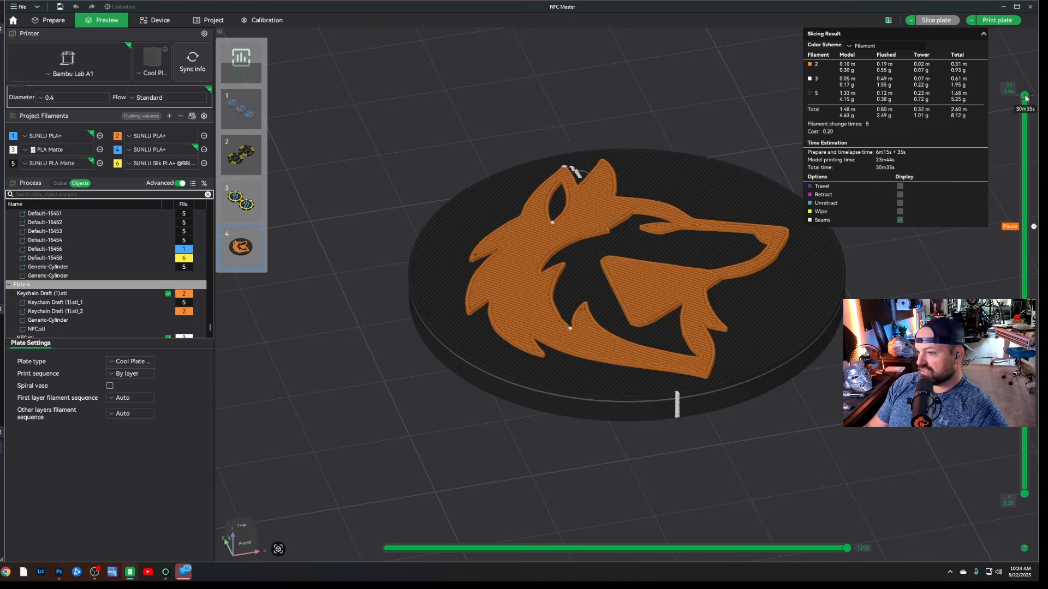
pyautogui.moveTo(854, 367); pyautogui.dragTo(845, 398)
pyautogui.scroll(-1, 836, 397)
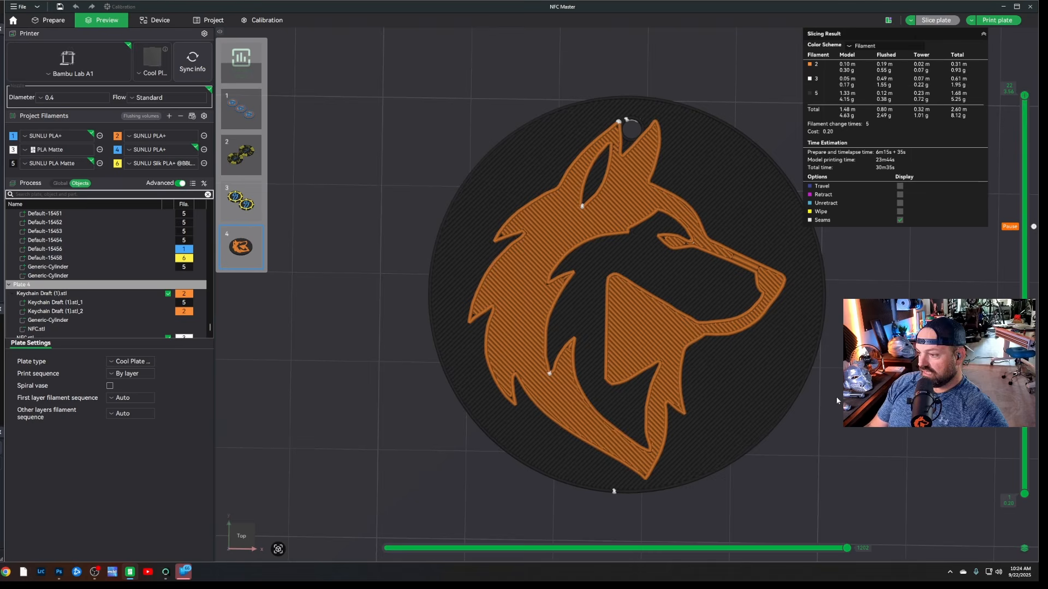